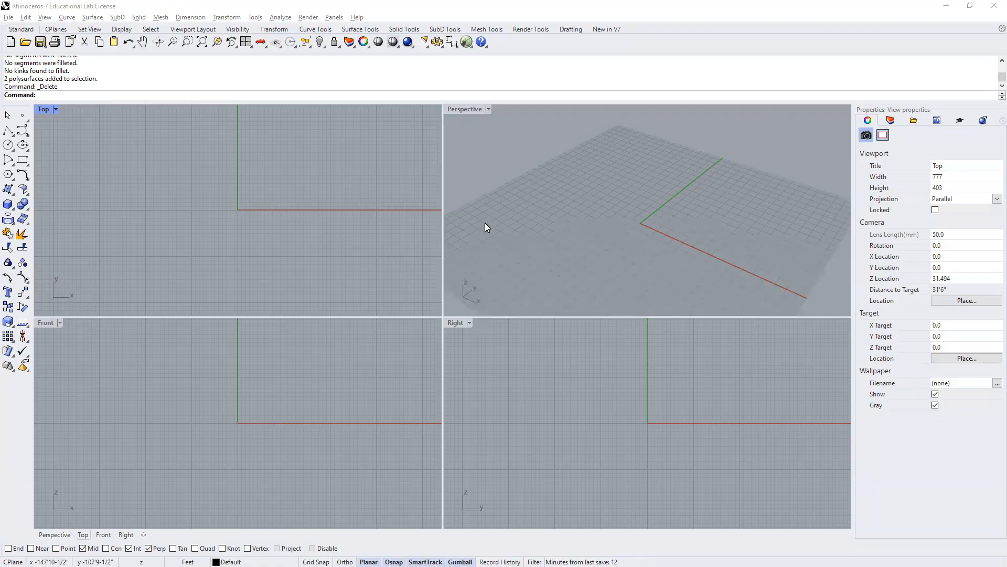
Step: Maximize the Perspective viewport and draw a solid box about 64 feet high around the origin
double_click(462, 110)
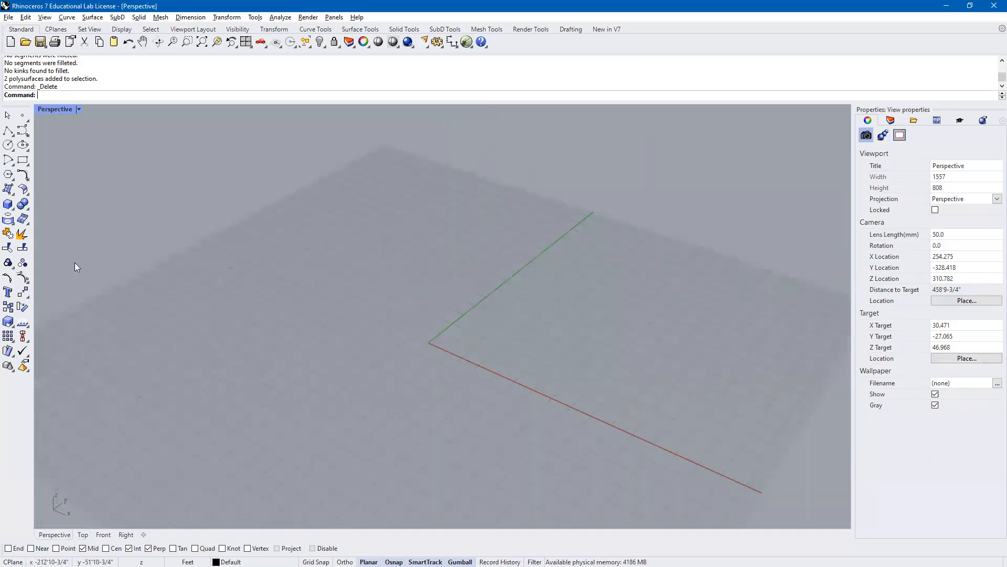
left_click(9, 208)
left_click(394, 356)
left_click(529, 313)
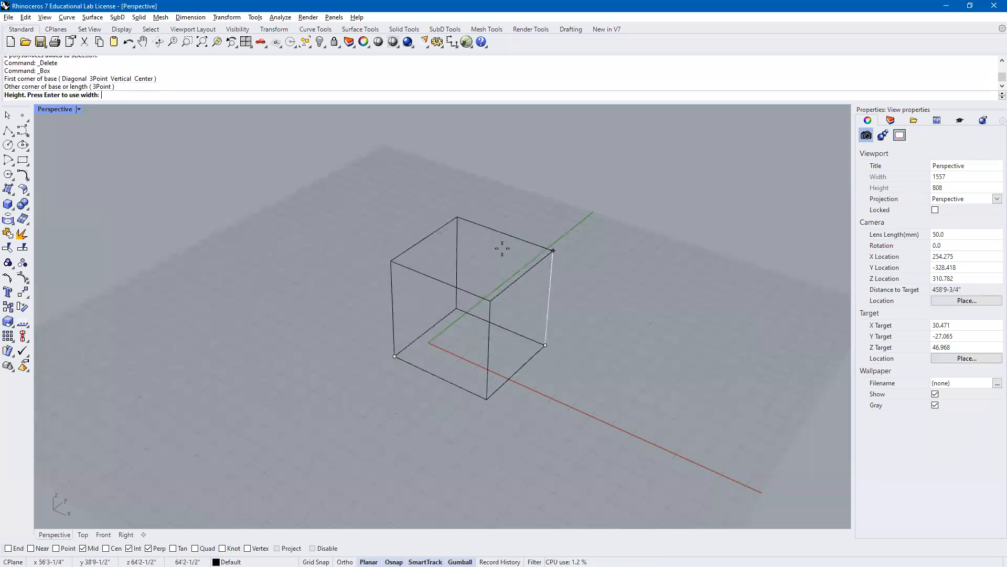
left_click(502, 249)
mouse_move(567, 355)
right_mouse_down()
mouse_move(508, 285)
mouse_move(499, 336)
mouse_move(525, 336)
right_mouse_up()
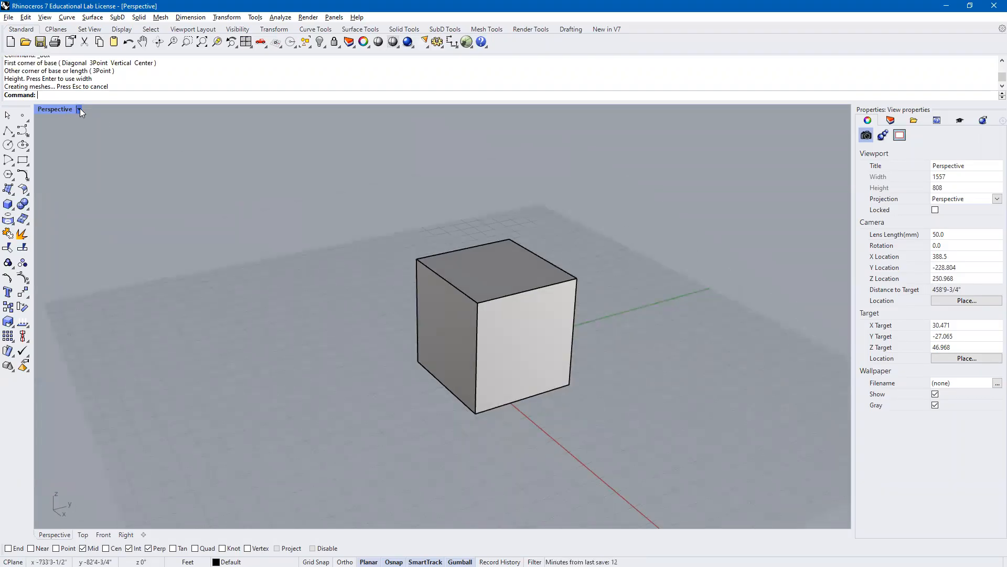
left_click(79, 109)
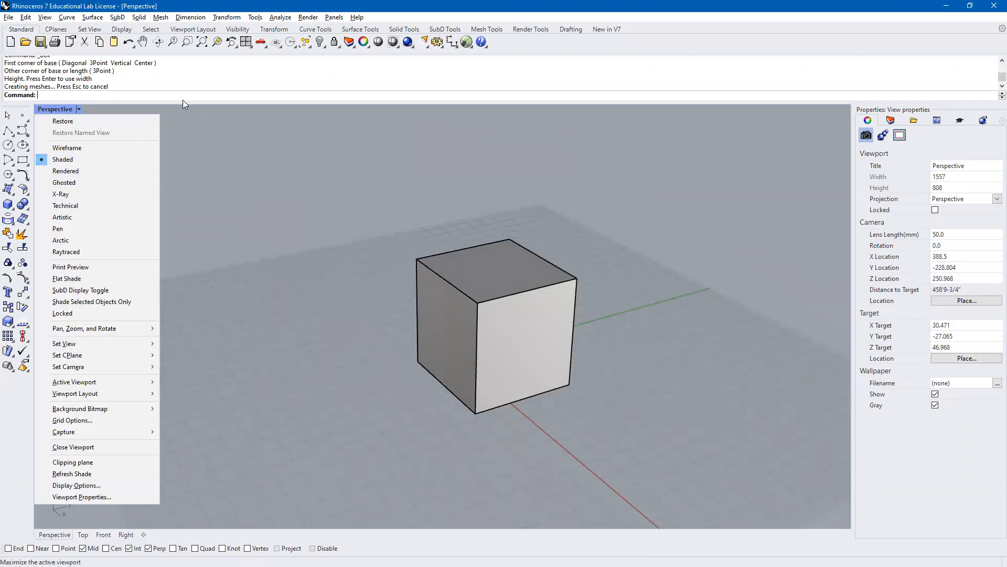
left_click(517, 243)
Step: Fillet the box's top edge between the dark side face and the top face using FilletEdge with a uniform 1' radius
scroll(497, 257, "up", 4)
right_click_drag(347, 259, 406, 301)
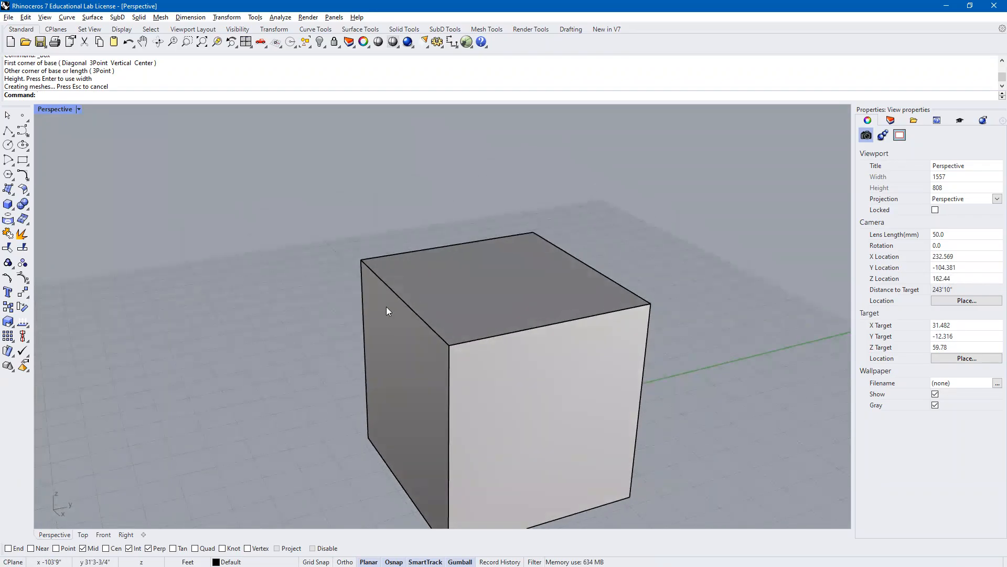
type("FilletEdge")
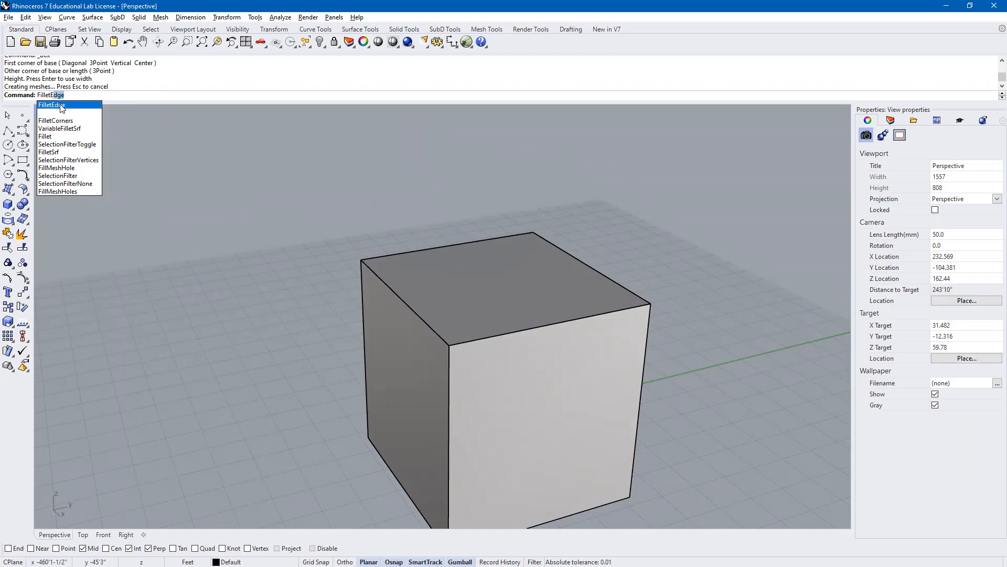
left_click(62, 107)
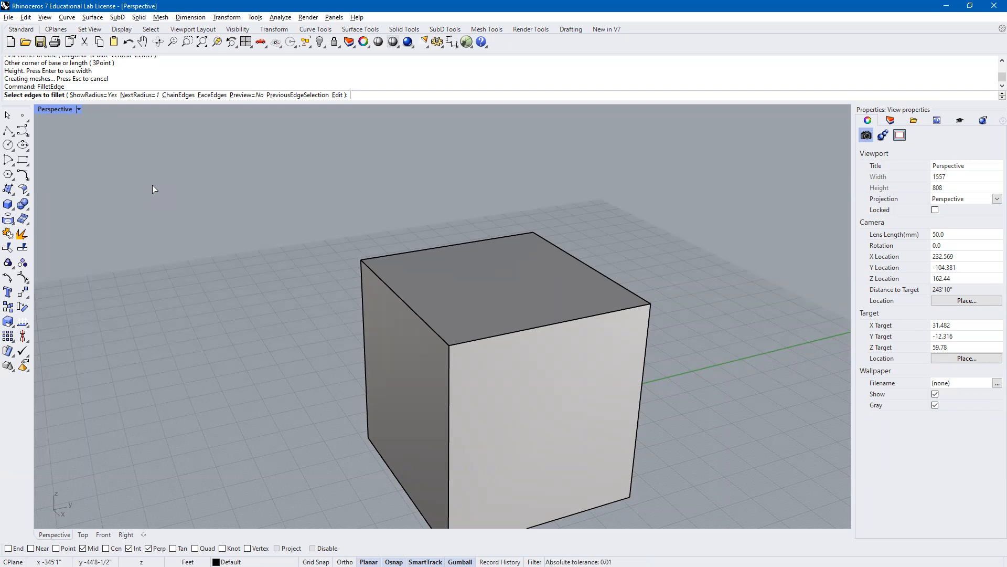
left_click(413, 313)
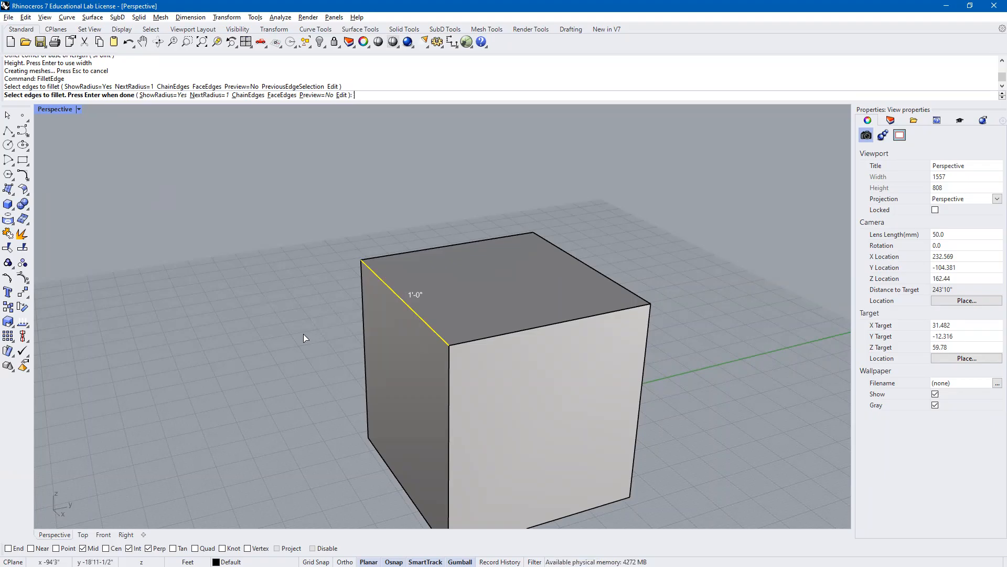
key("Return")
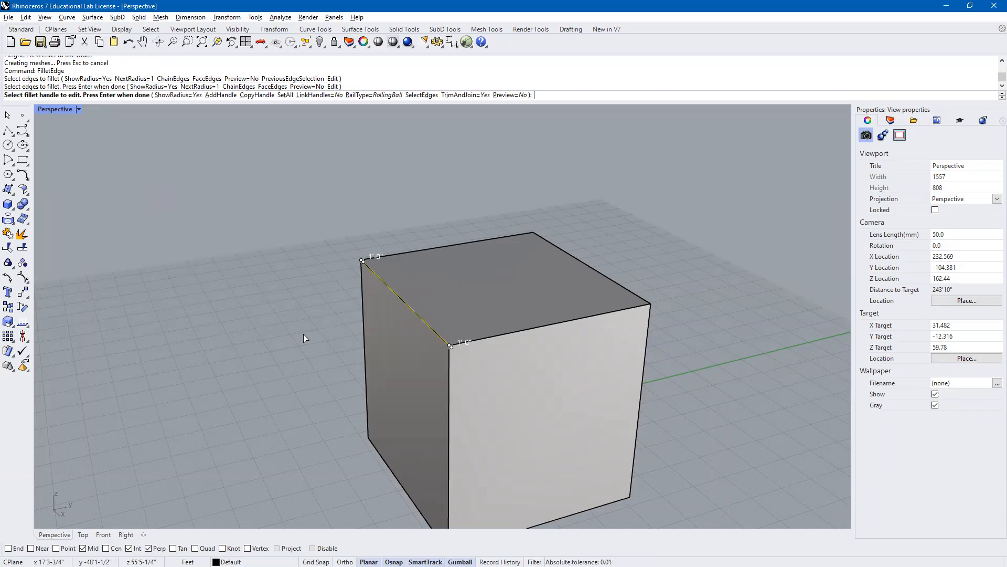
scroll(398, 293, "up", 3)
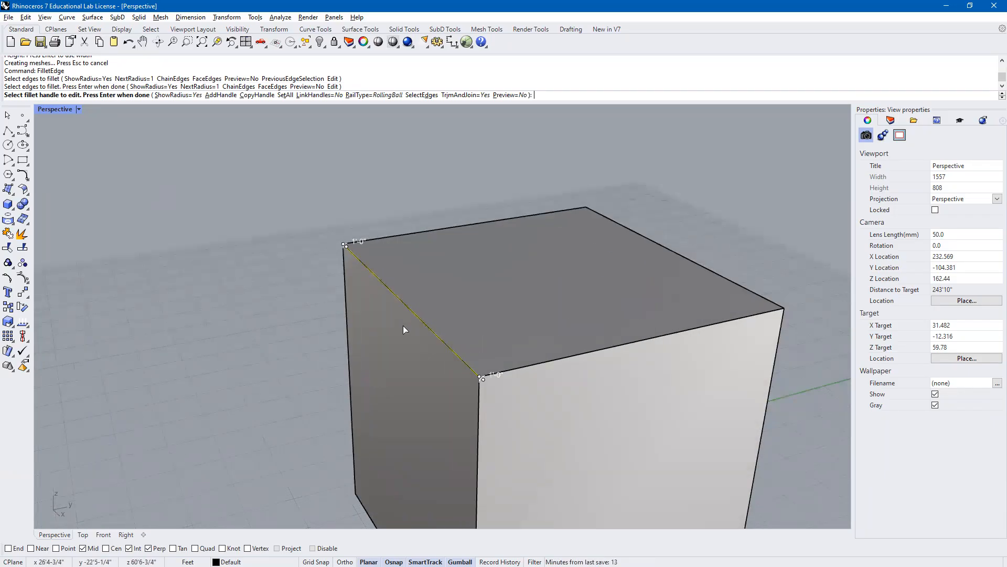
scroll(412, 335, "up", 1)
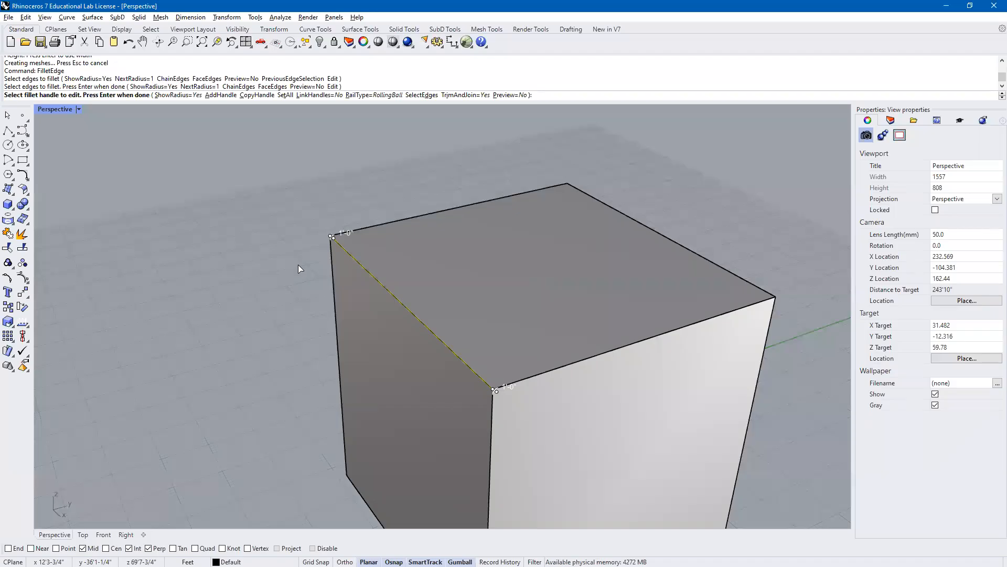
key("Return")
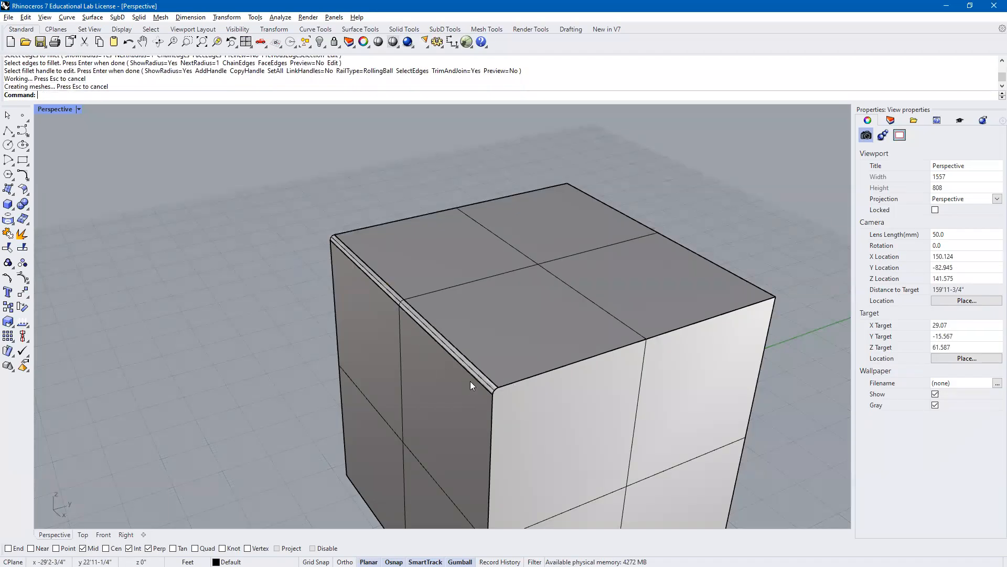
Step: Undo the uniform edge fillet on the box
left_click(483, 381)
left_click(273, 262)
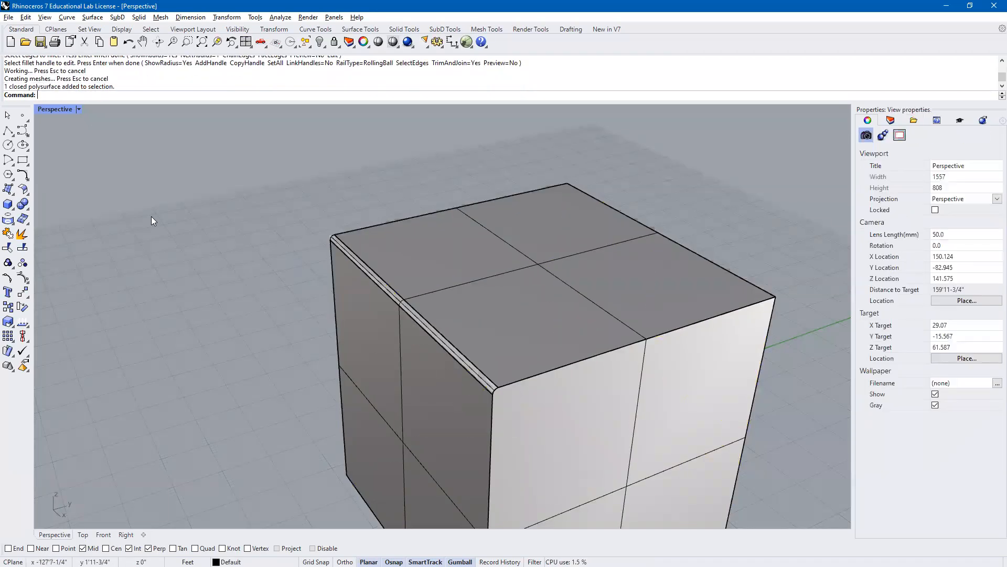
left_click(127, 43)
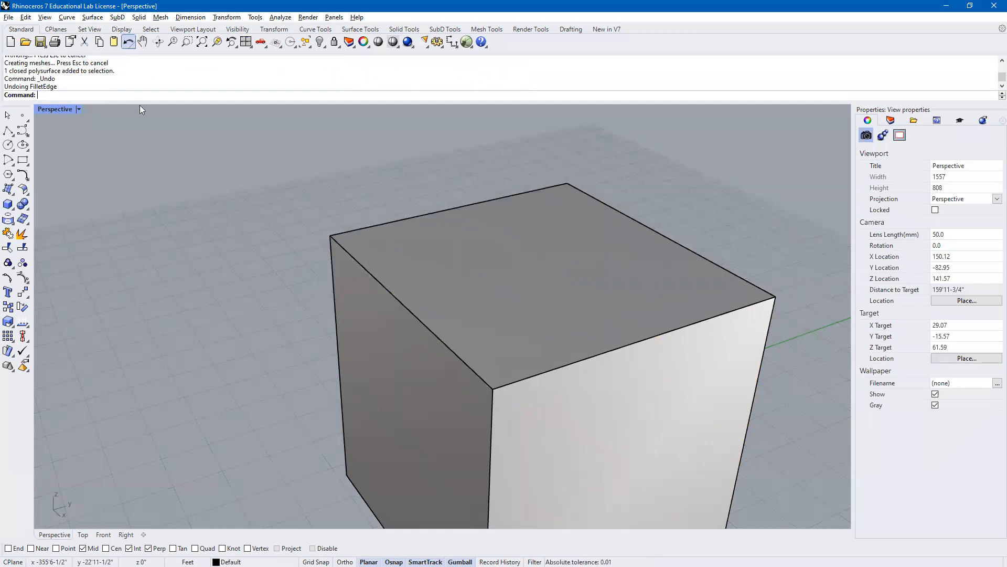
Step: Run FilletEdge on the same top edge again and enlarge the radius handle at its near corner freehand to about 4'7"
key("Up")
type("let")
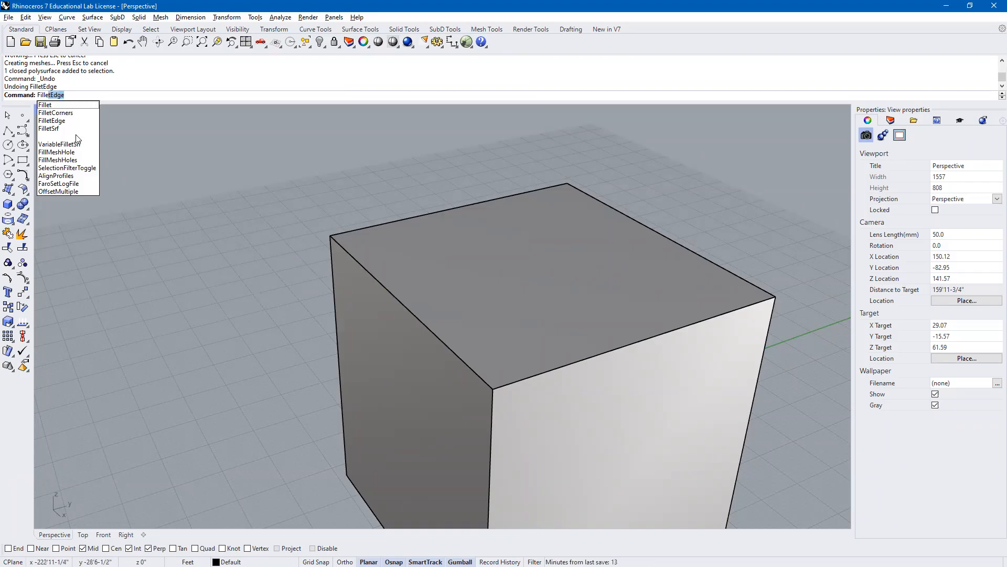
left_click(76, 95)
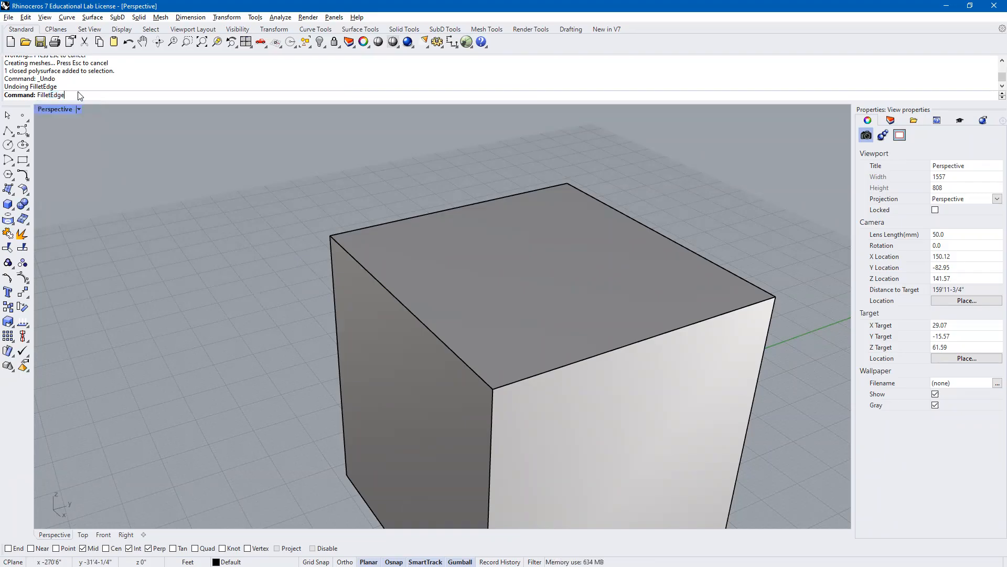
key("Return")
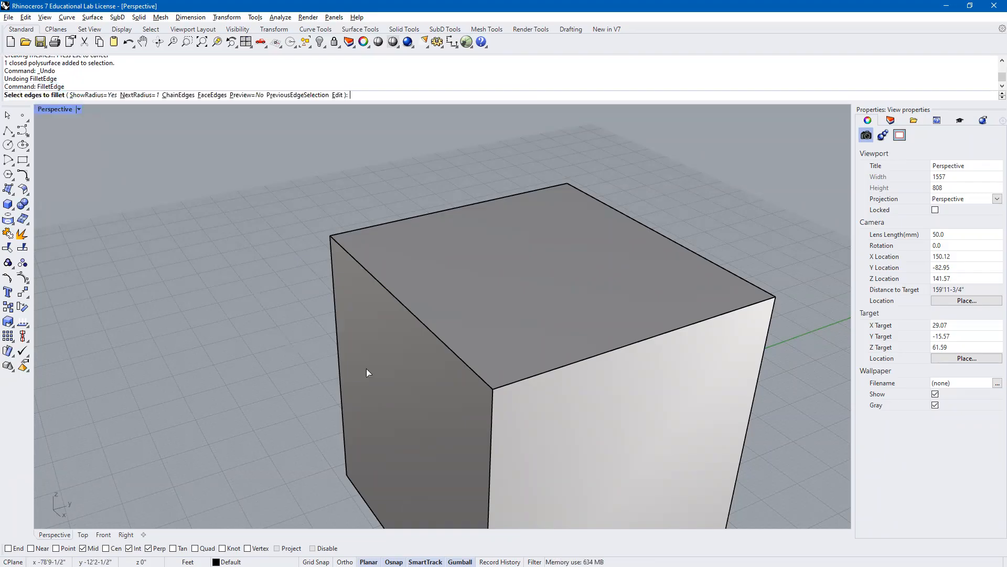
left_click(428, 330)
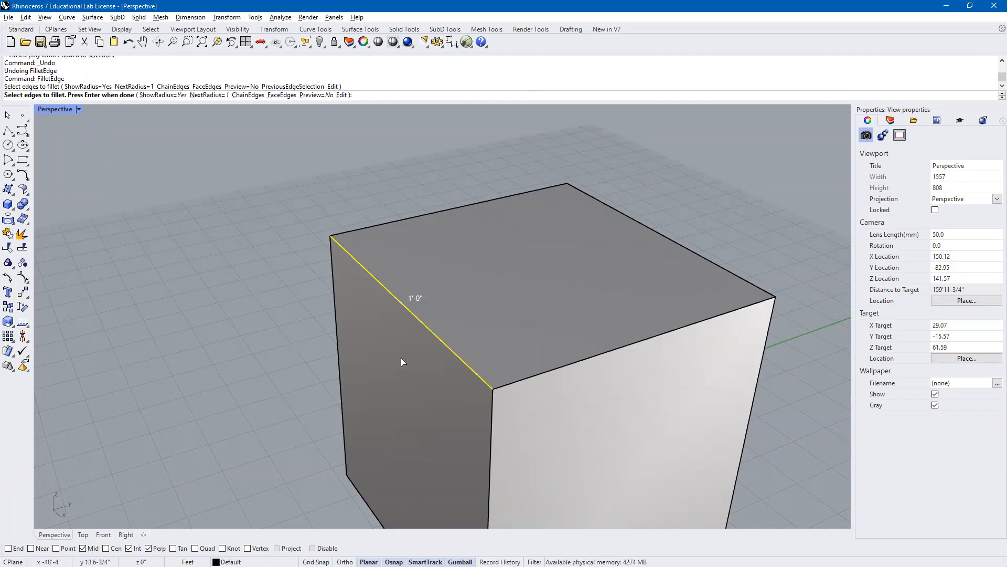
key("Return")
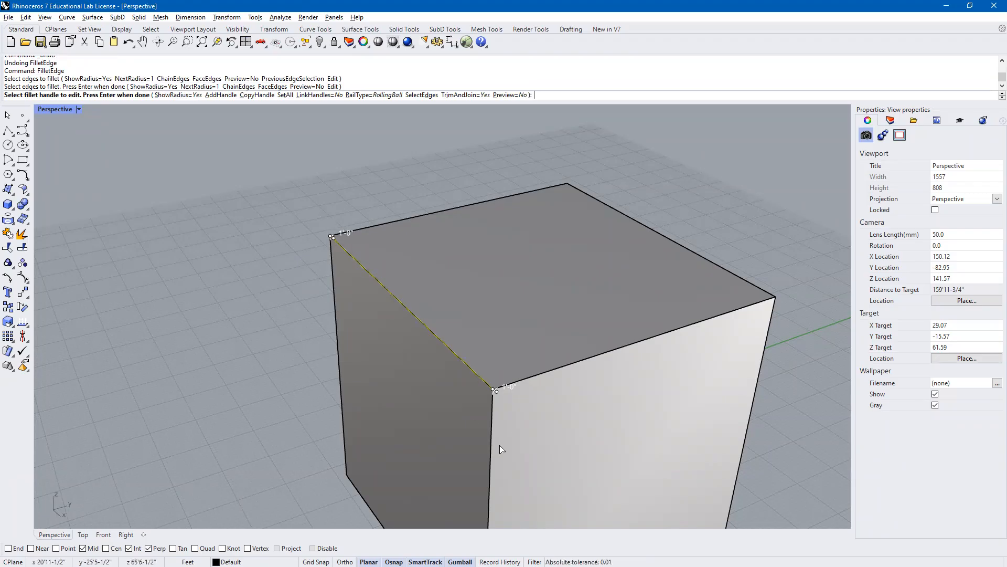
scroll(514, 403, "up", 3)
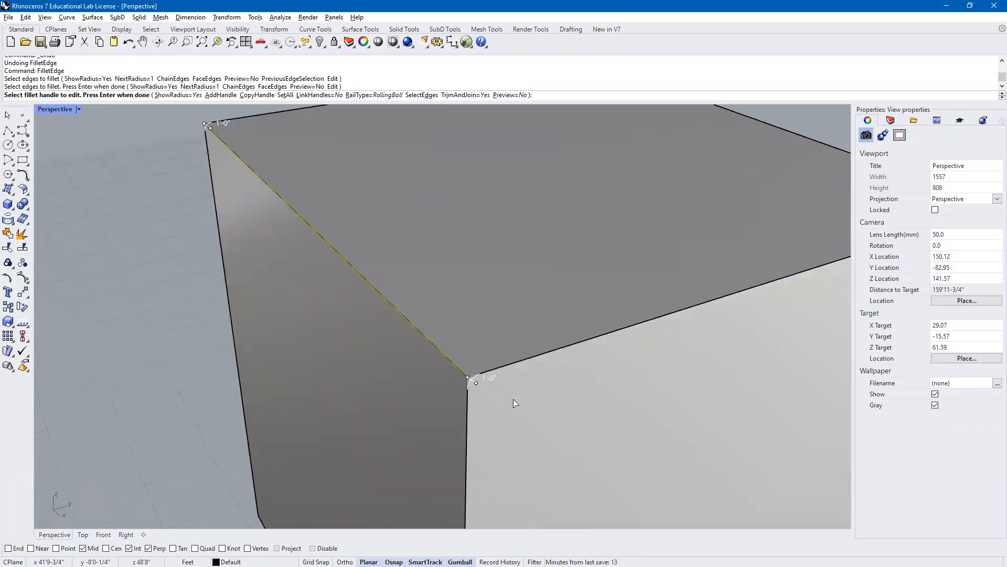
left_click(476, 384)
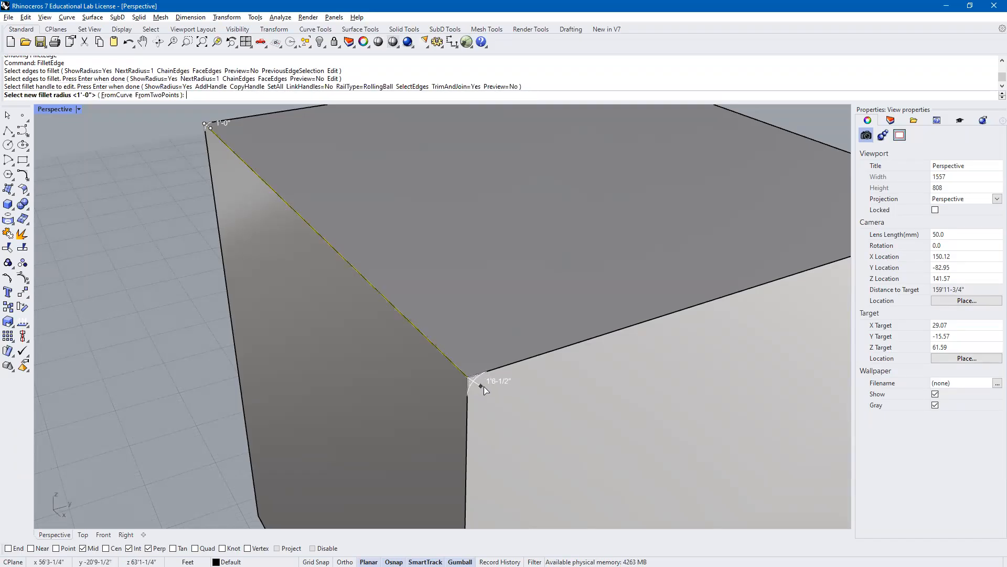
left_click(510, 412)
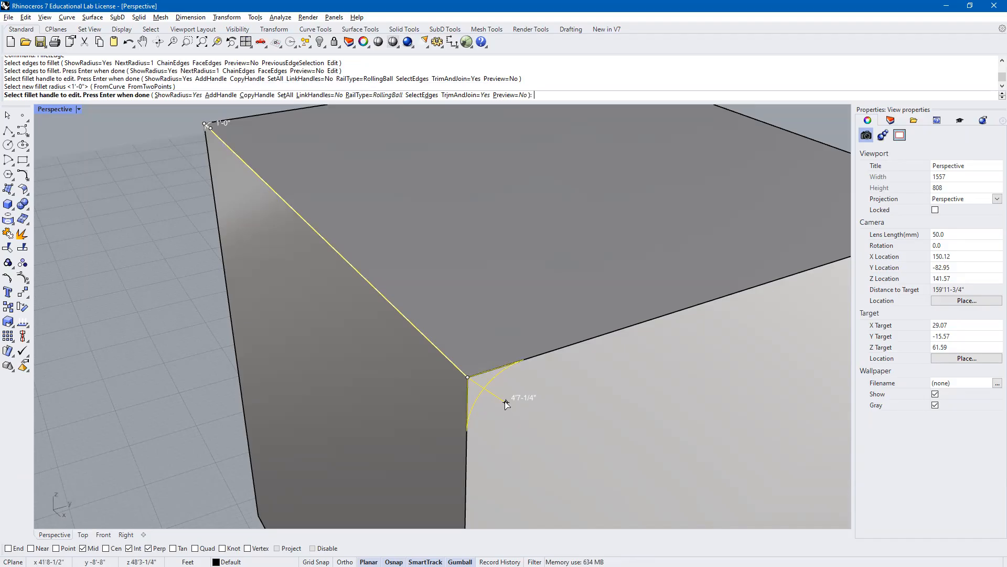
Step: Set the fillet radius handle at that near corner to exactly 5'
left_click(506, 404)
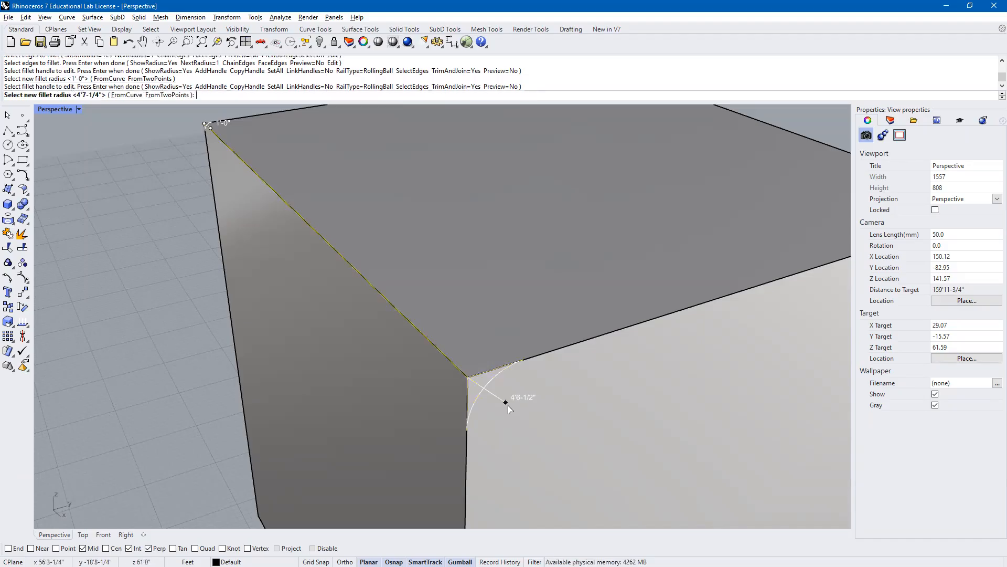
type("5")
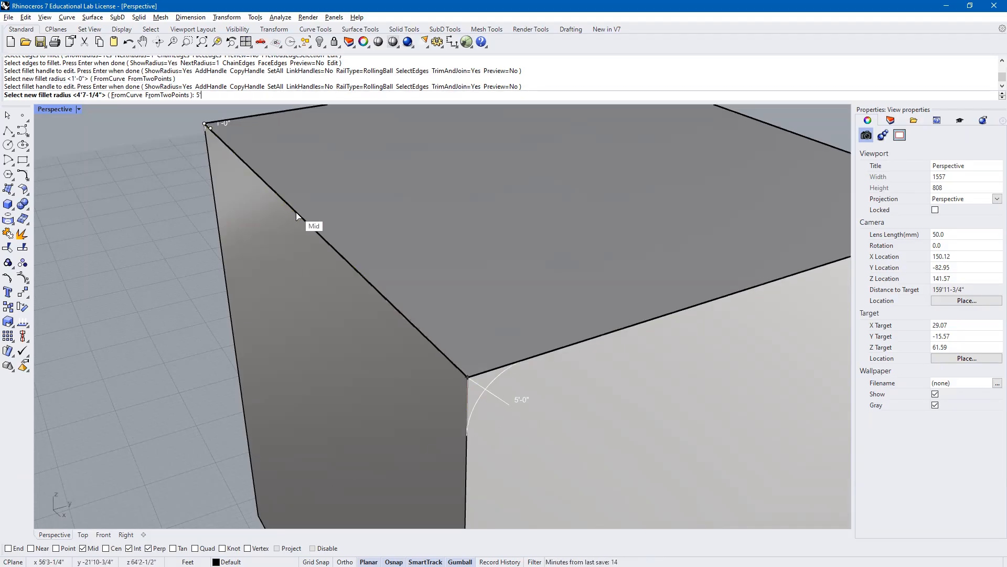
right_click_drag(288, 223, 583, 268, "shift")
right_click_drag(264, 384, 445, 346, "shift")
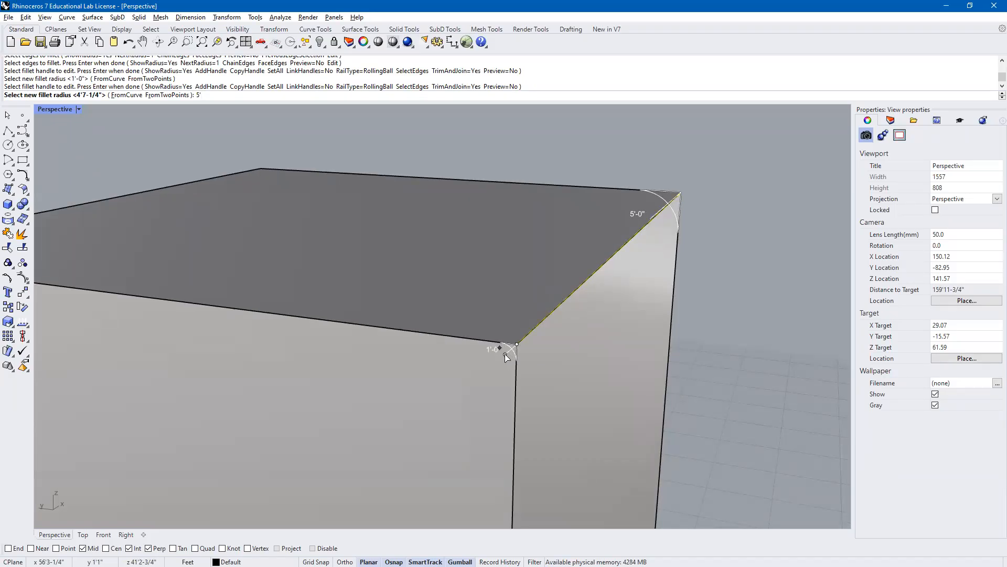
key("Return")
Step: Set the fillet radius handle at the opposite end of the edge to 2' and apply the variable-radius fillet
left_click(505, 355)
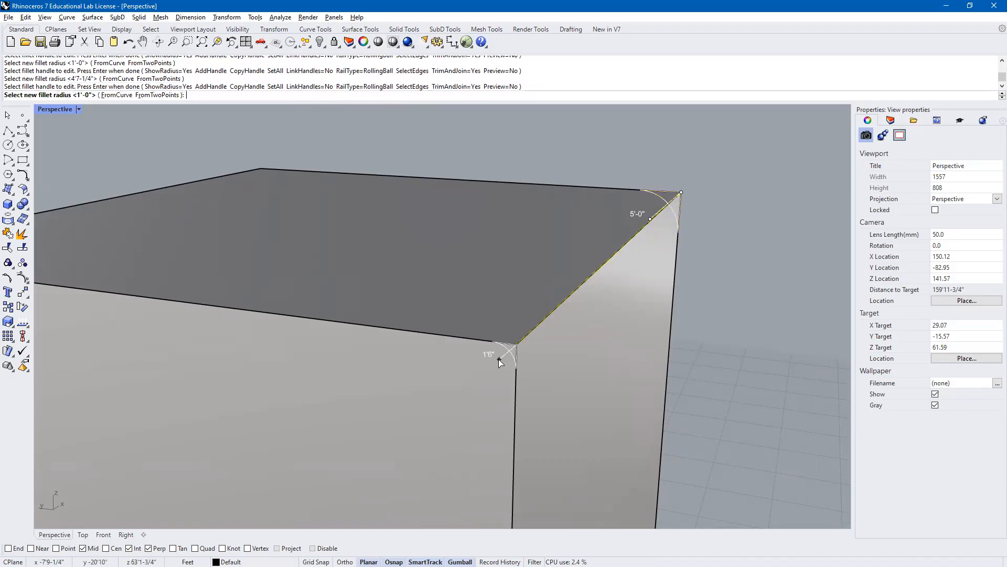
left_click(502, 360)
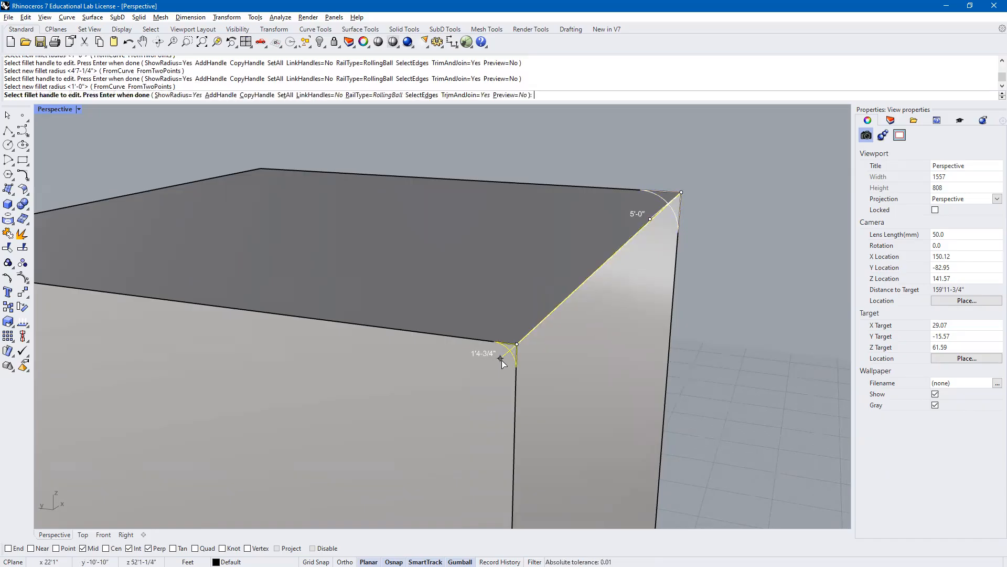
type("2")
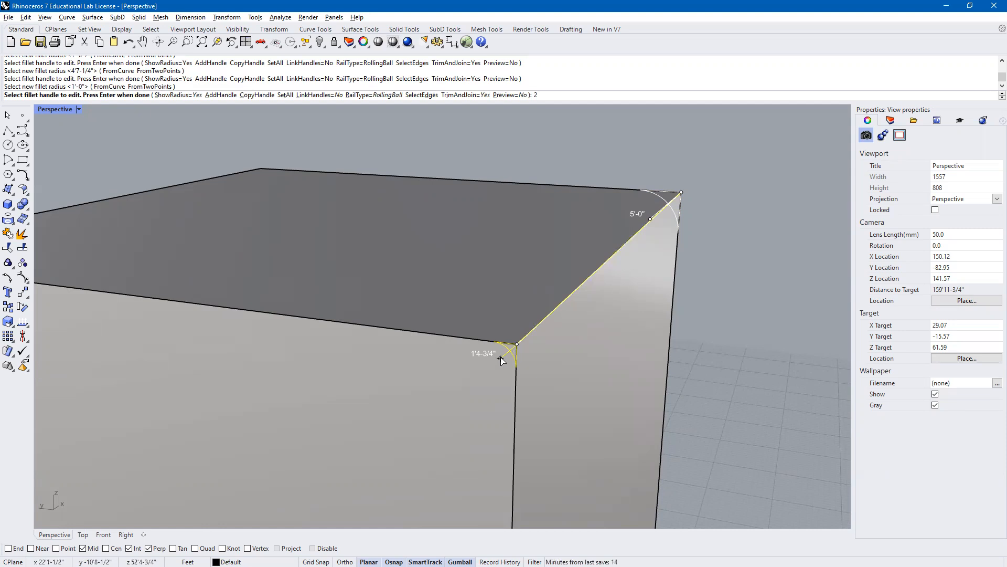
left_click(501, 360)
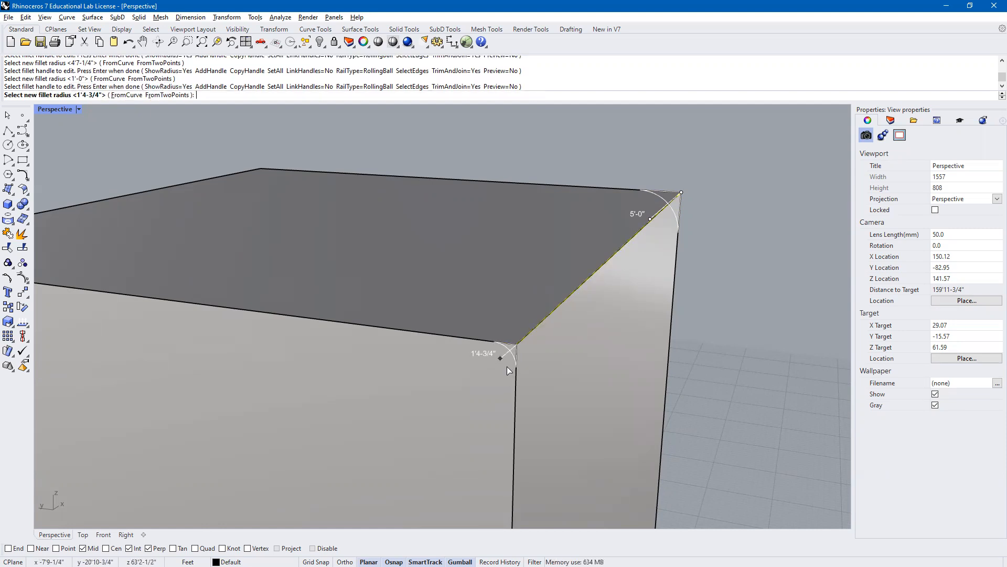
type("2")
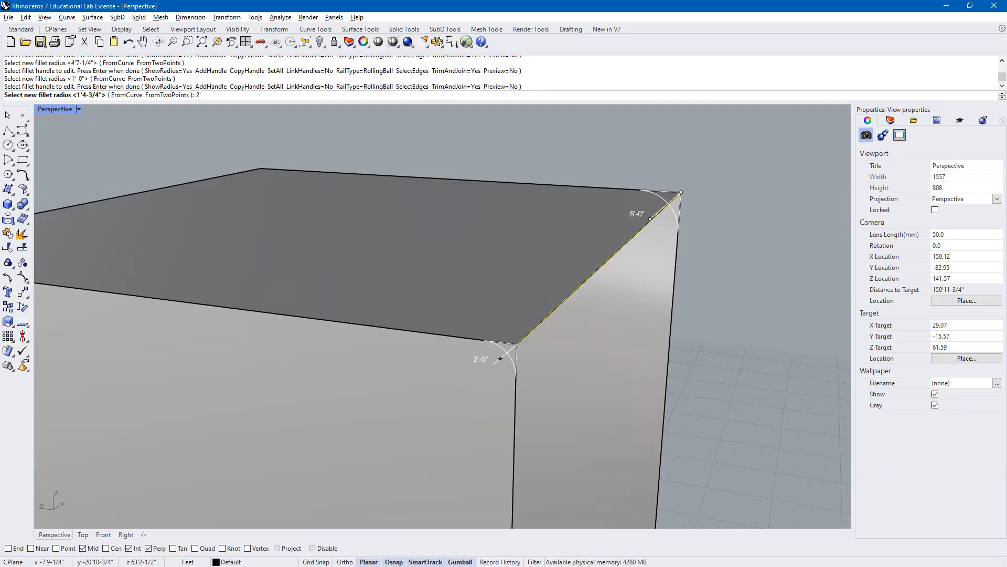
key("Return")
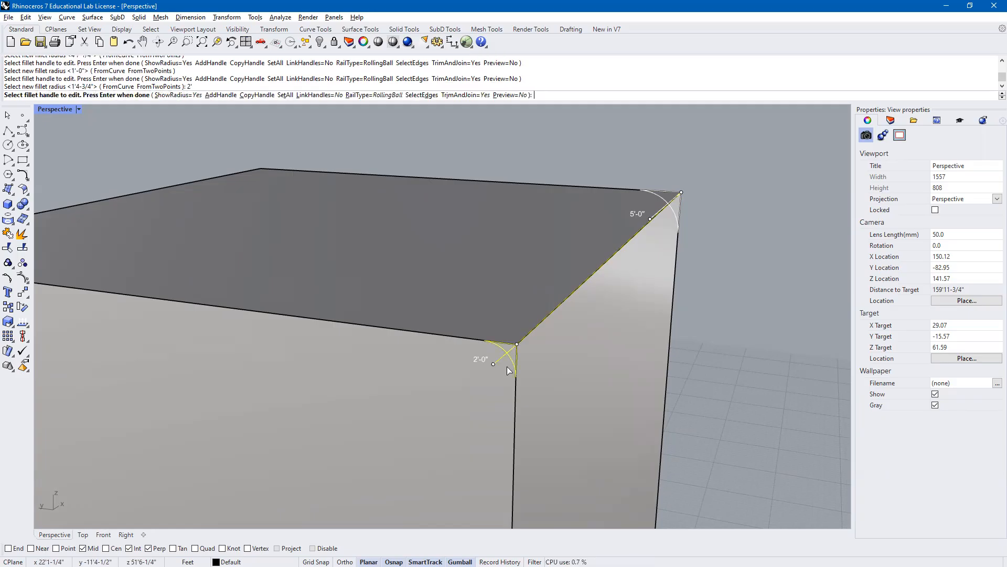
right_click_drag(679, 217, 660, 216)
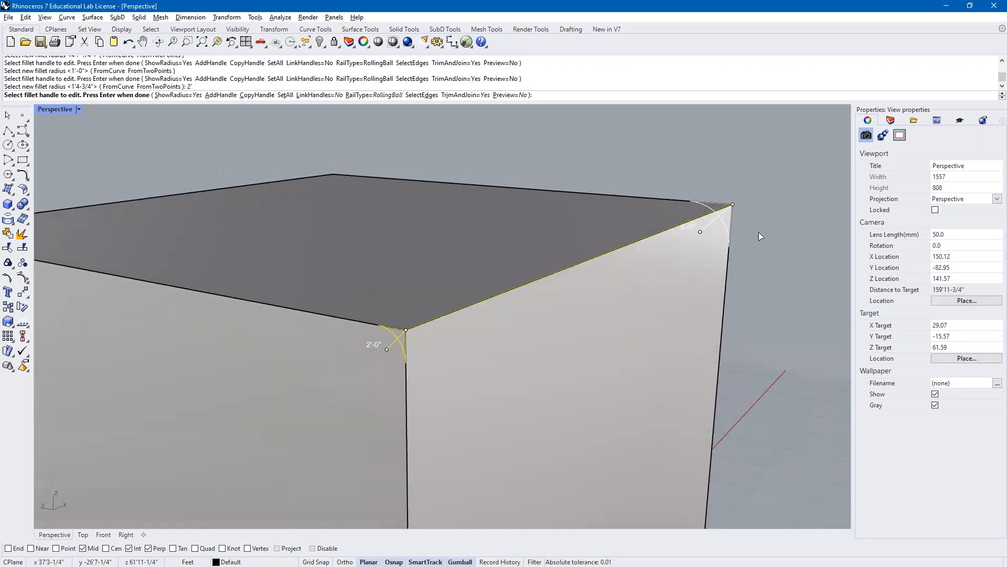
key("Return")
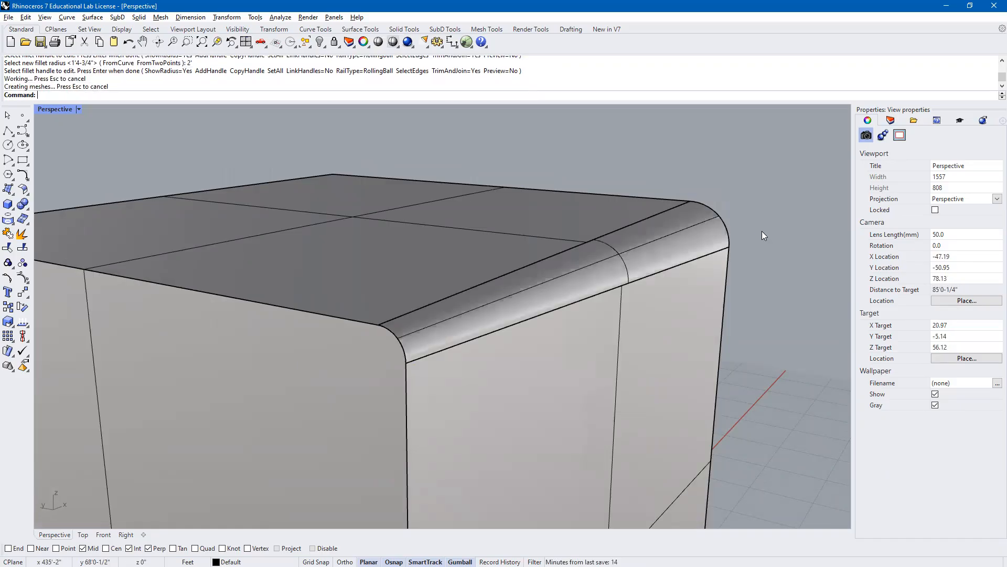
scroll(647, 279, "down", 3)
right_click_drag(589, 330, 636, 297, "shift")
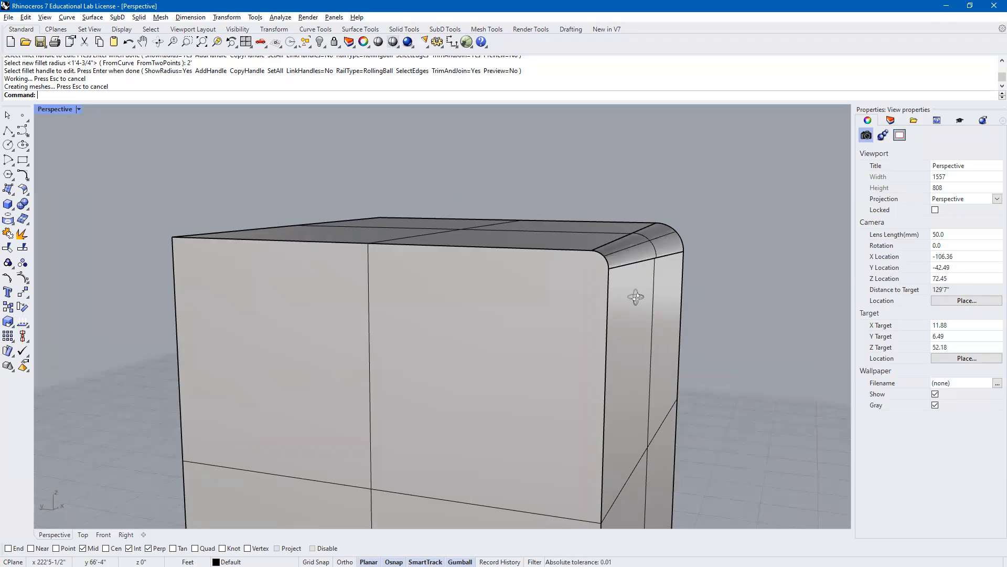
right_click_drag(636, 297, 414, 323)
scroll(431, 306, "down", 5)
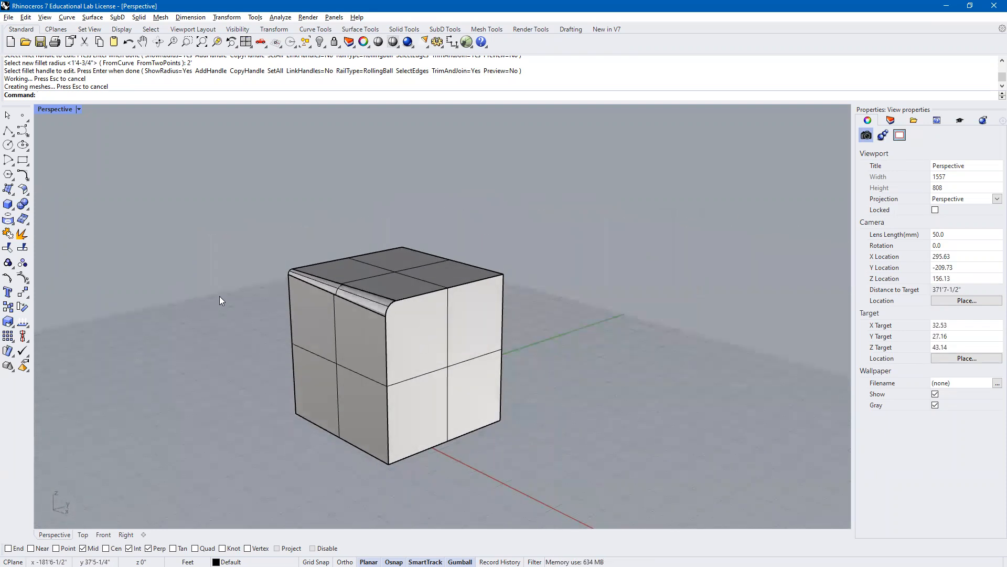
Step: Draw a second solid box freehand on the ground plane beside the filleted box
left_click(8, 203)
left_click(556, 487)
left_click(727, 423)
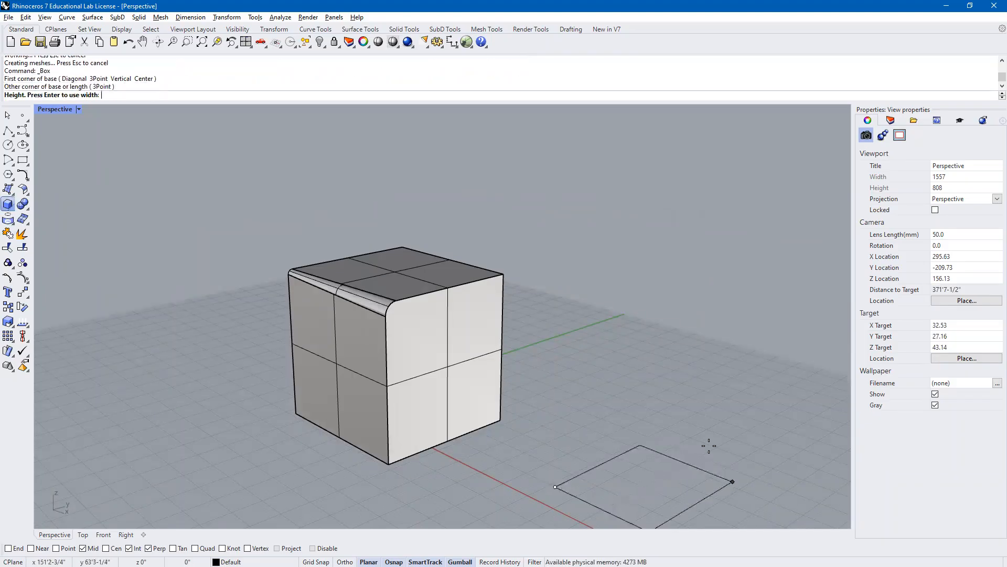
left_click(726, 301)
Step: Fillet all four top edges of the second box with FilletEdge at a uniform radius of 1'
right_click_drag(659, 345, 593, 355, "shift")
type("Fillet")
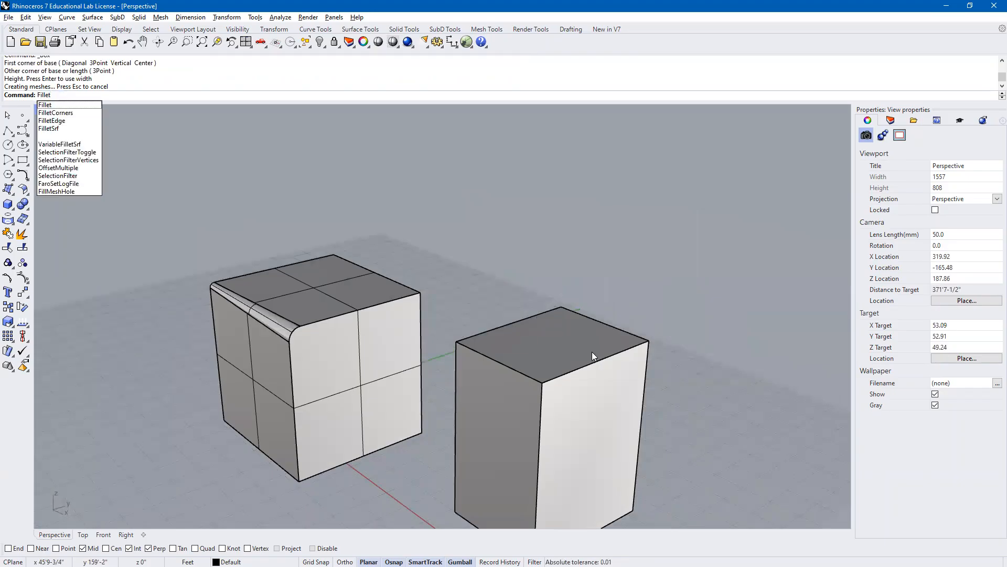
left_click(52, 120)
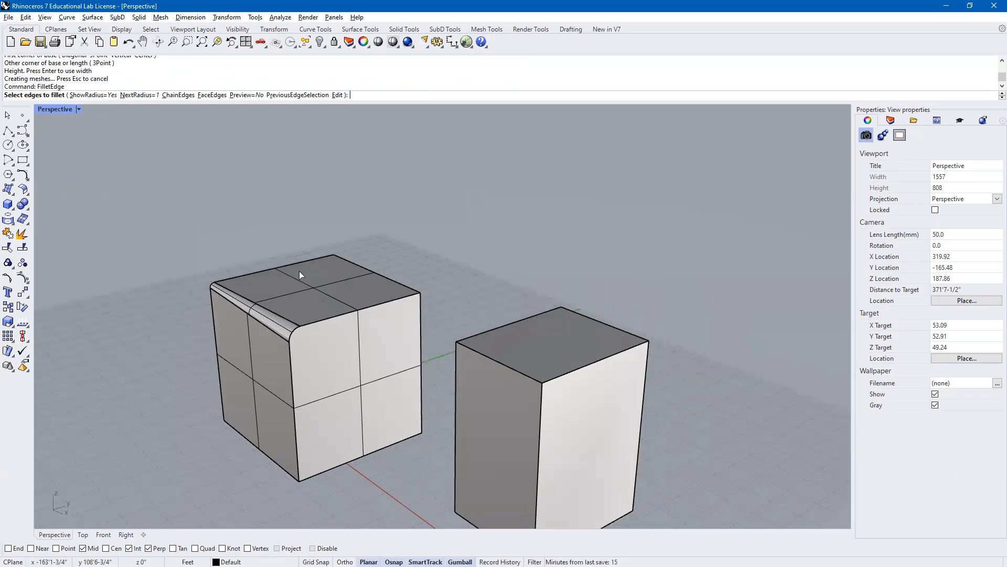
left_click(530, 377)
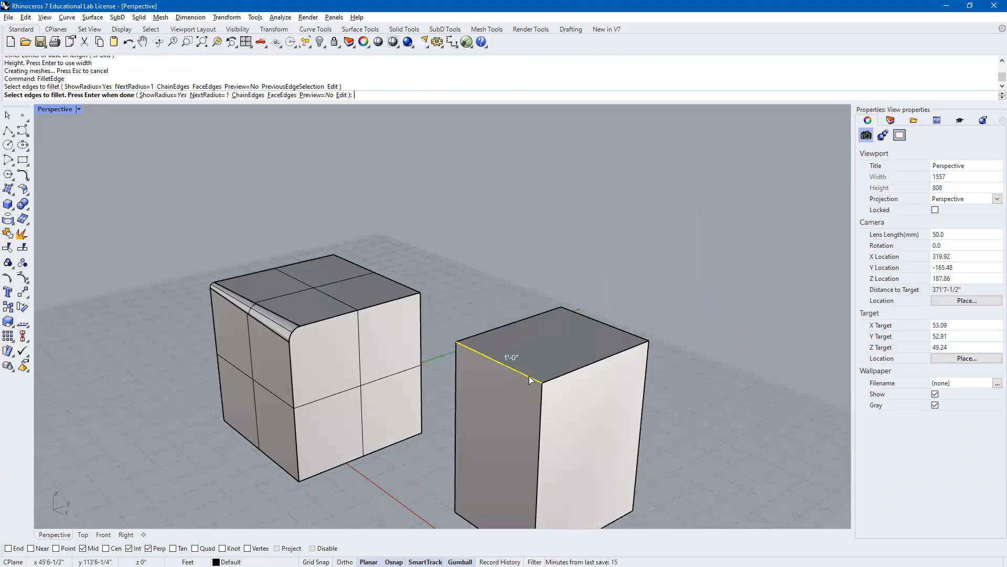
left_click(505, 324)
left_click(611, 326)
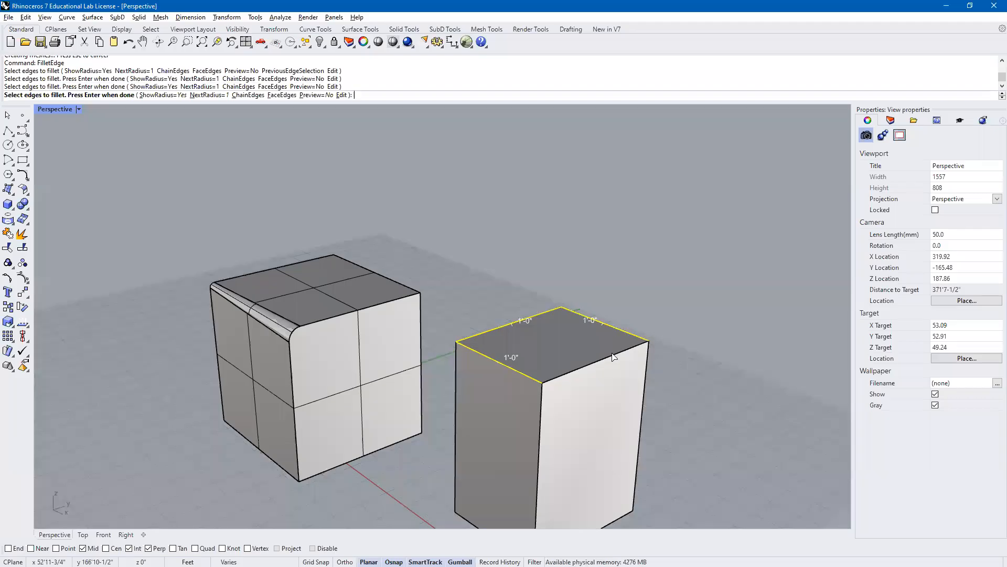
left_click(619, 352)
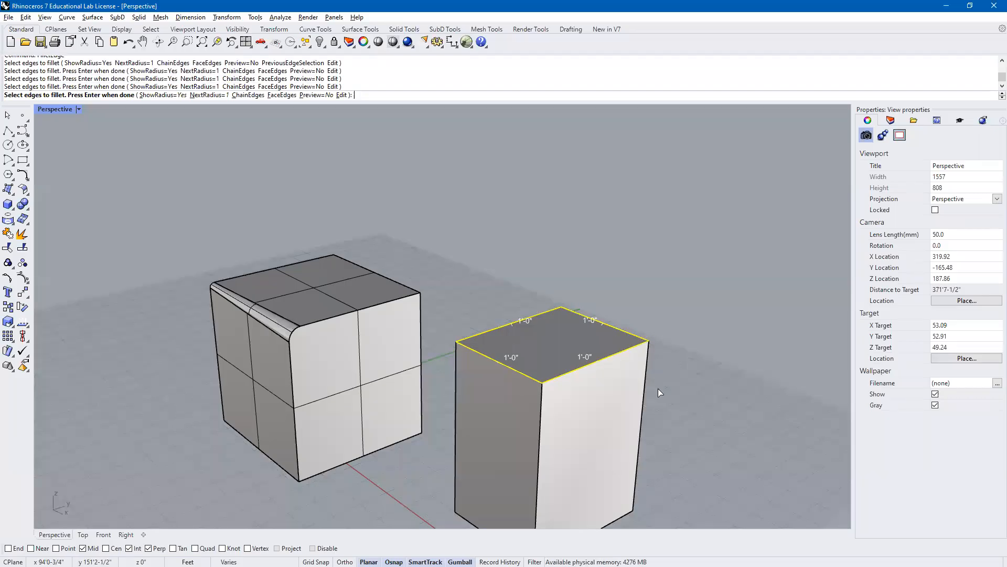
key("Return")
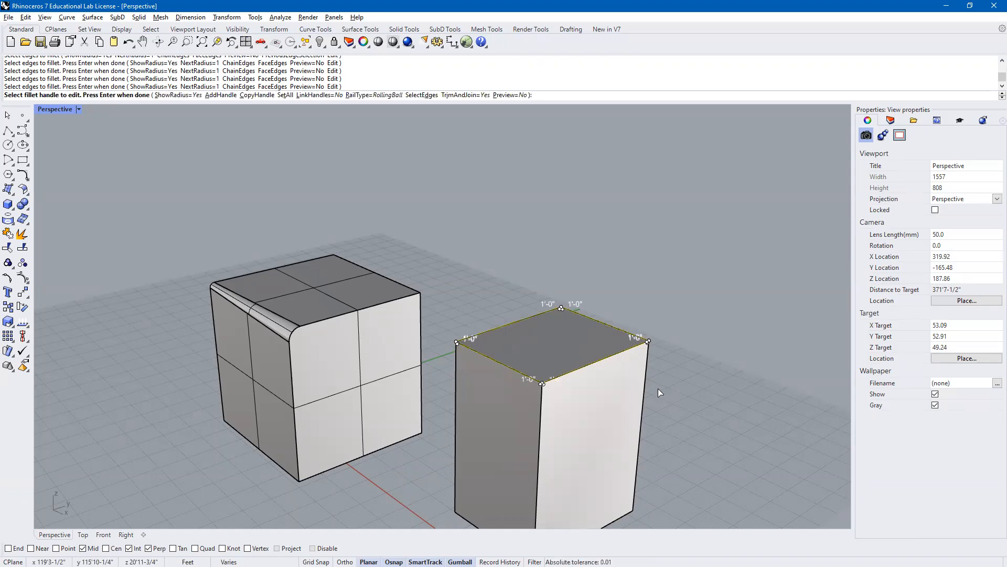
key("Return")
scroll(546, 372, "up", 6)
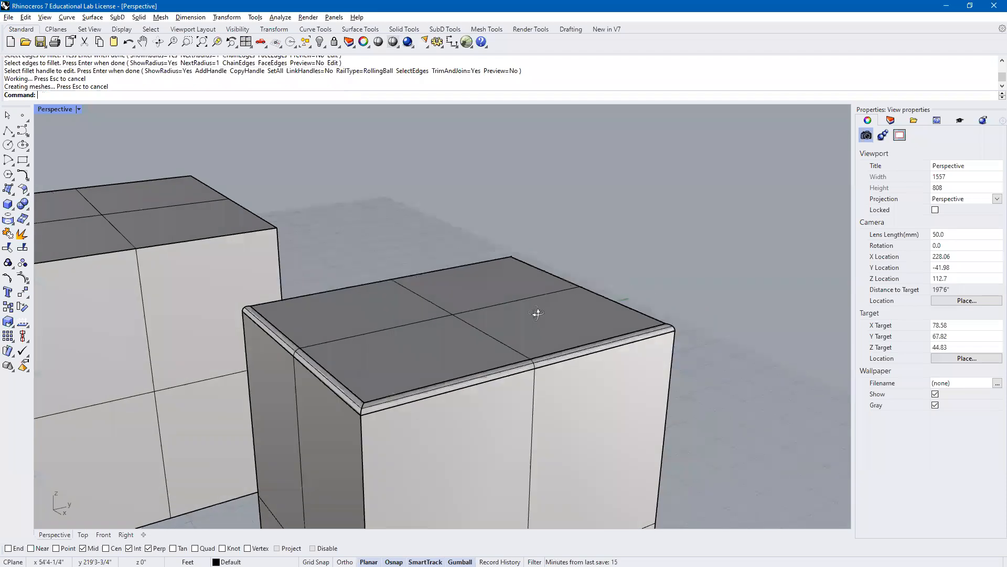
right_click_drag(537, 313, 610, 318)
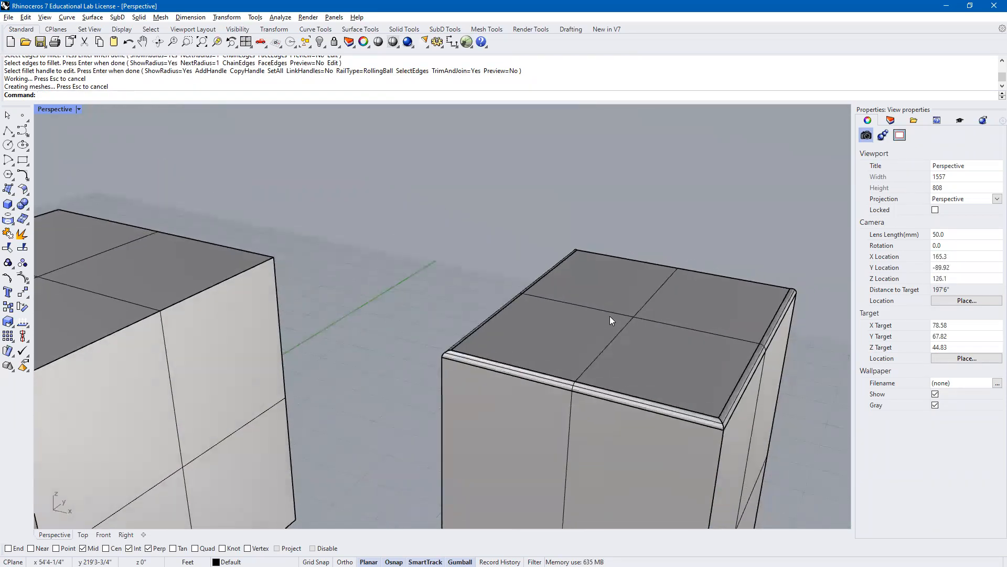
Step: Draw a third, smaller solid box freehand in front of the other two boxes
scroll(611, 317, "down", 10)
right_click_drag(511, 372, 410, 348, "shift")
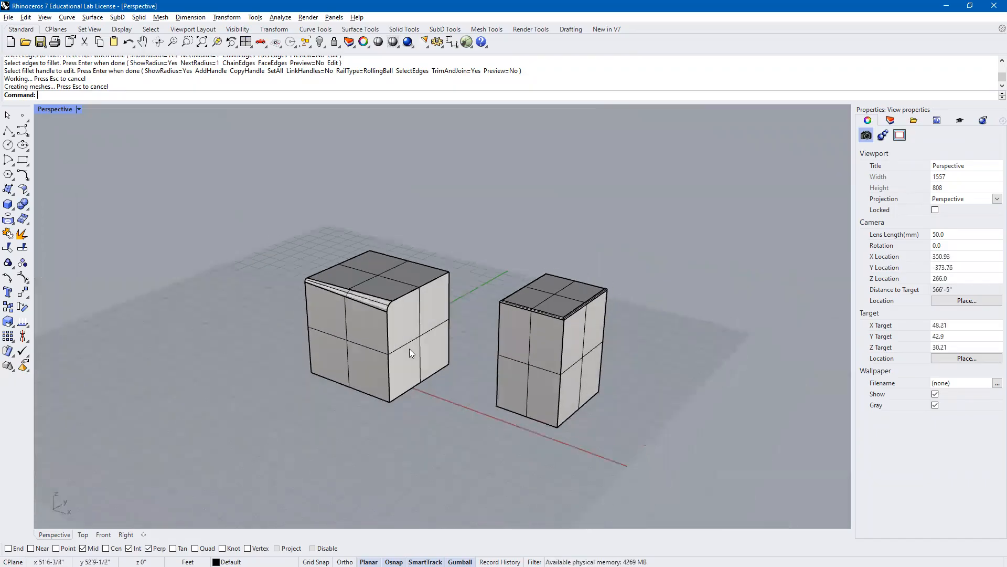
left_click(22, 218)
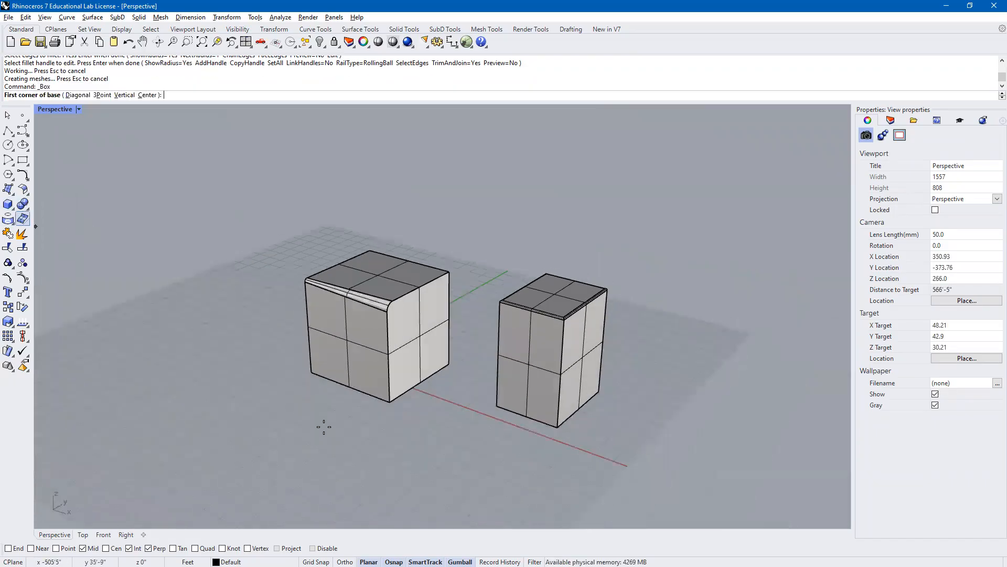
left_click(412, 447)
left_click(488, 450)
left_click(470, 395)
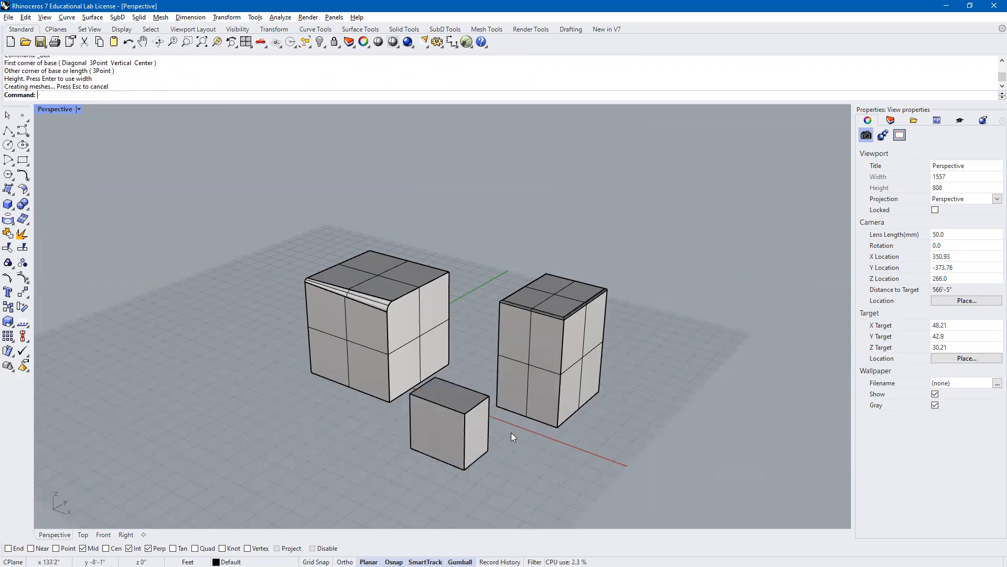
Step: Fillet the three edges meeting at the small box's near top corner with FilletEdge at a 1' radius
scroll(466, 415, "up", 6)
right_click_drag(466, 414, 469, 408, "shift")
key("Up")
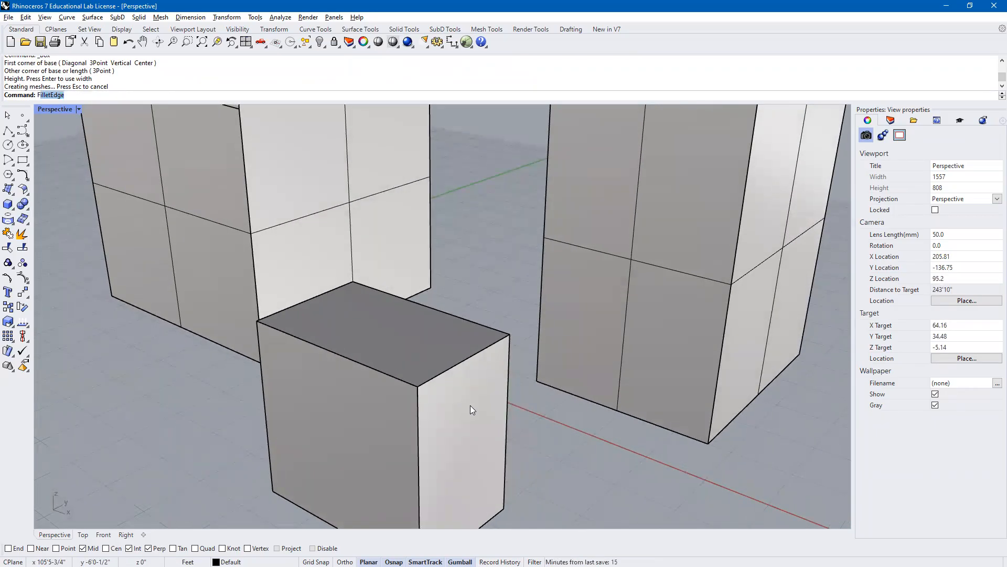
type("letEdge")
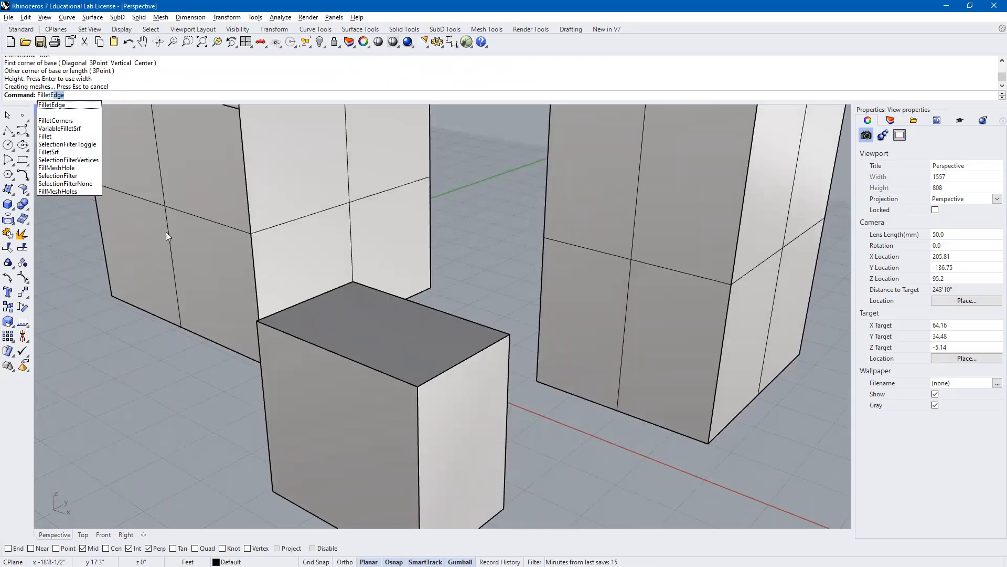
key("Return")
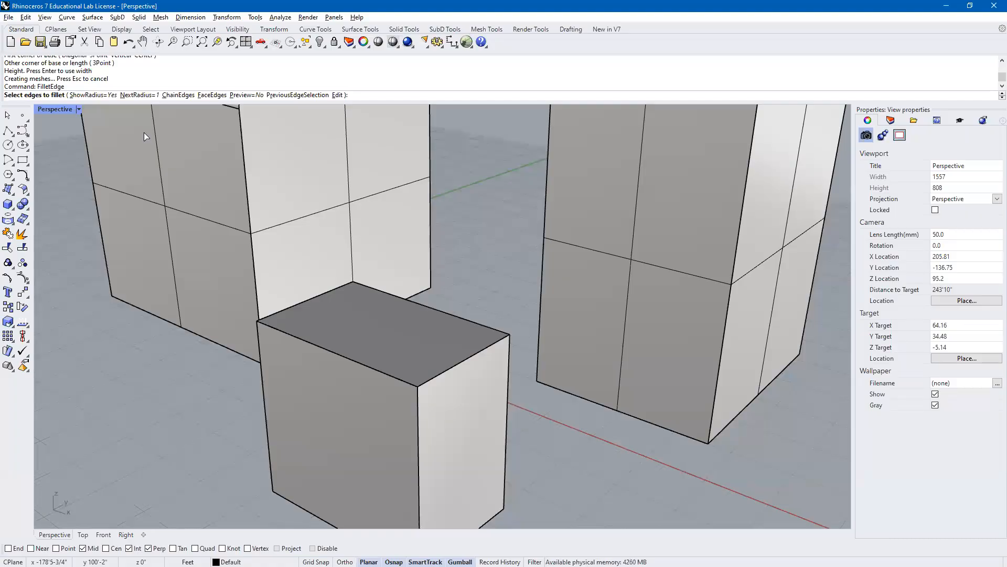
left_click(326, 349)
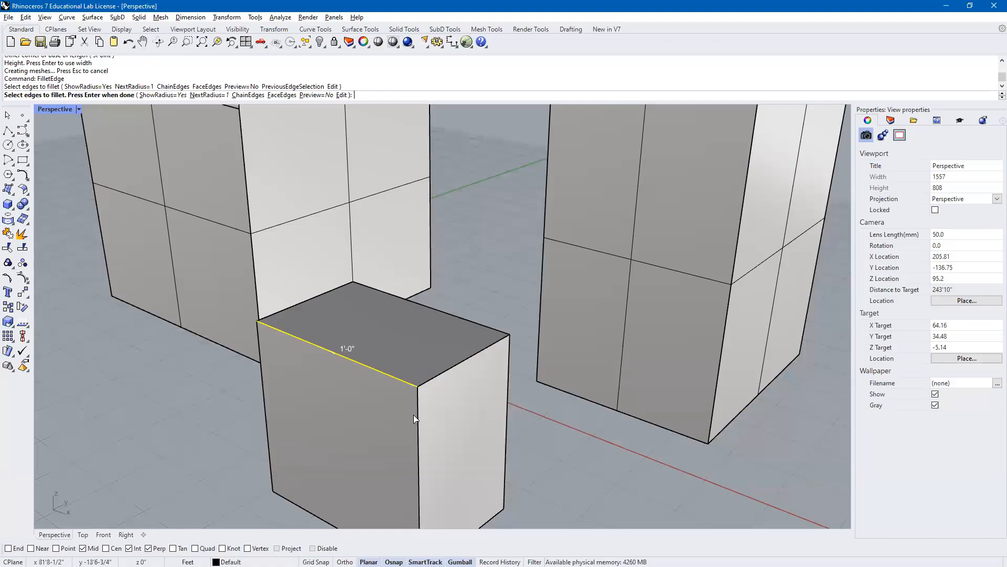
left_click(419, 410)
left_click(465, 360)
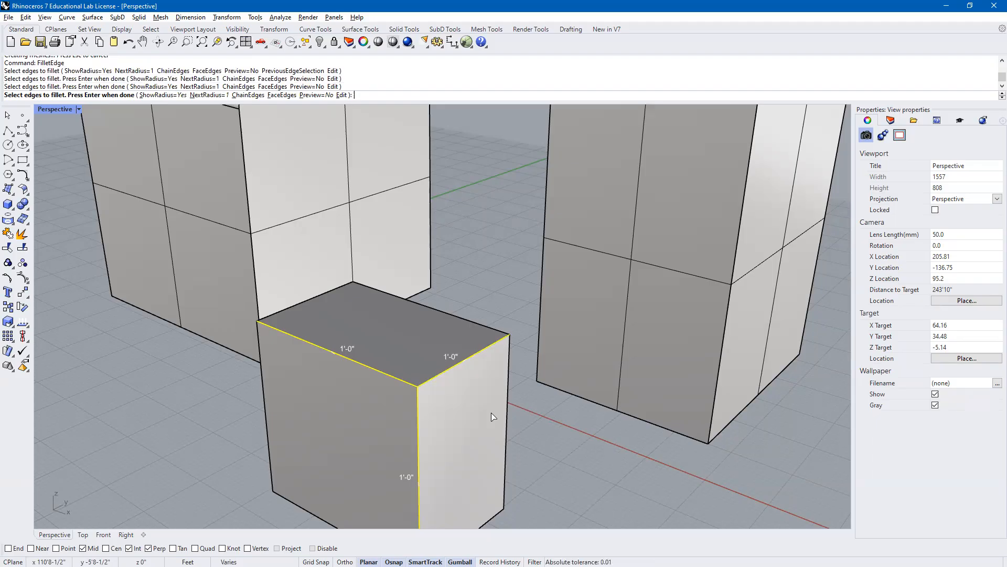
key("Return")
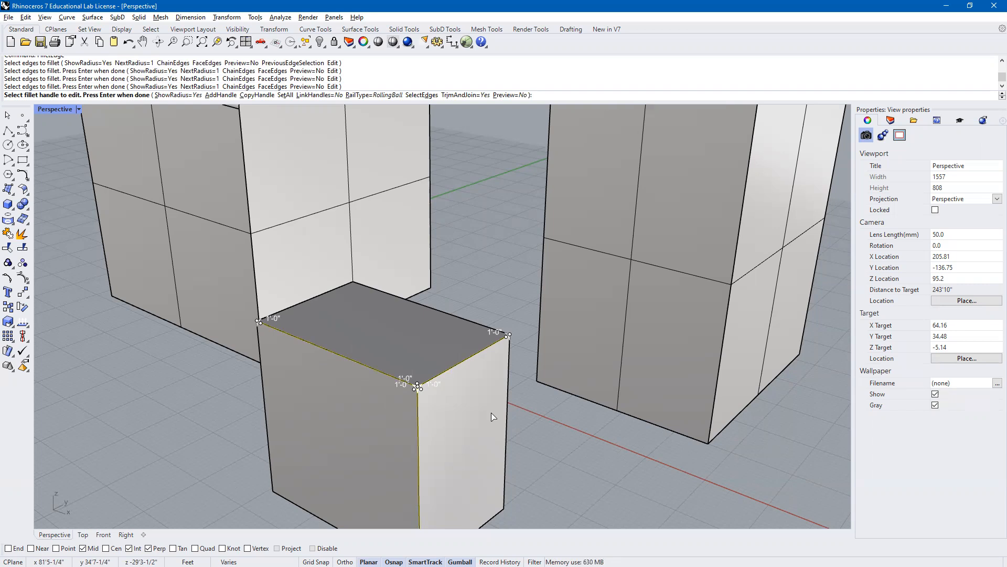
key("Return")
right_click_drag(452, 433, 428, 437)
scroll(413, 436, "down", 4)
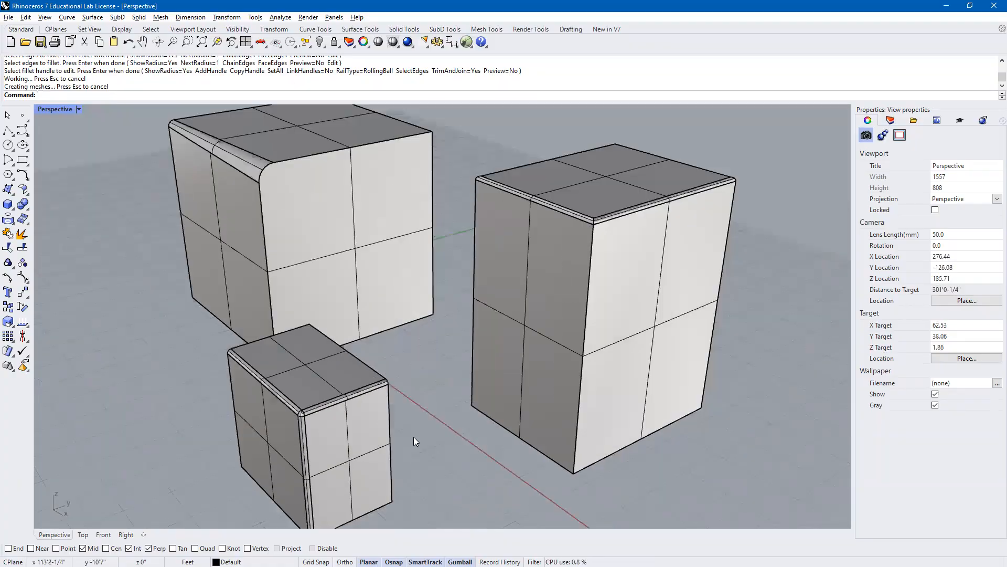
Step: Delete all three filleted boxes from the model
right_click_drag(419, 368, 433, 385)
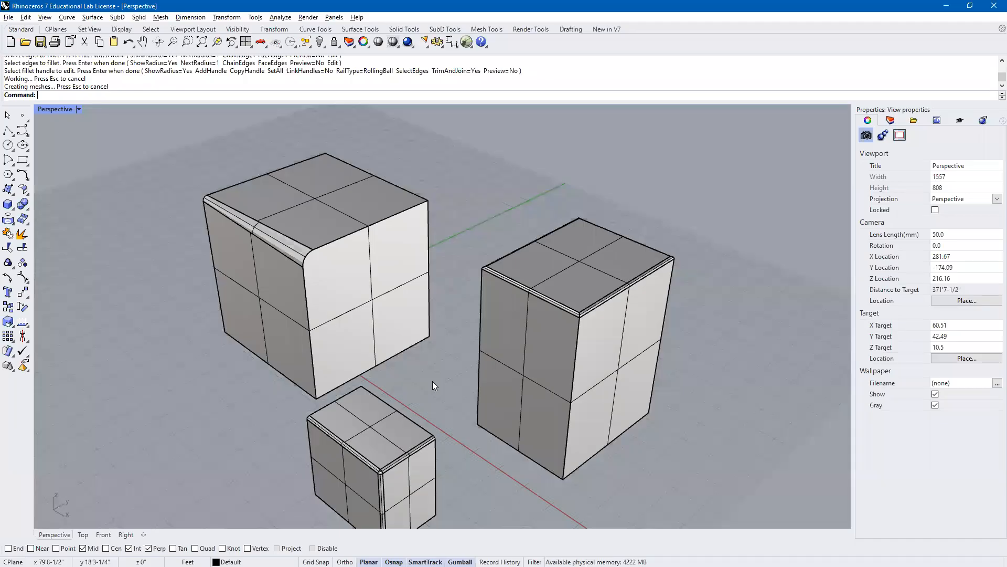
scroll(432, 385, "down", 5)
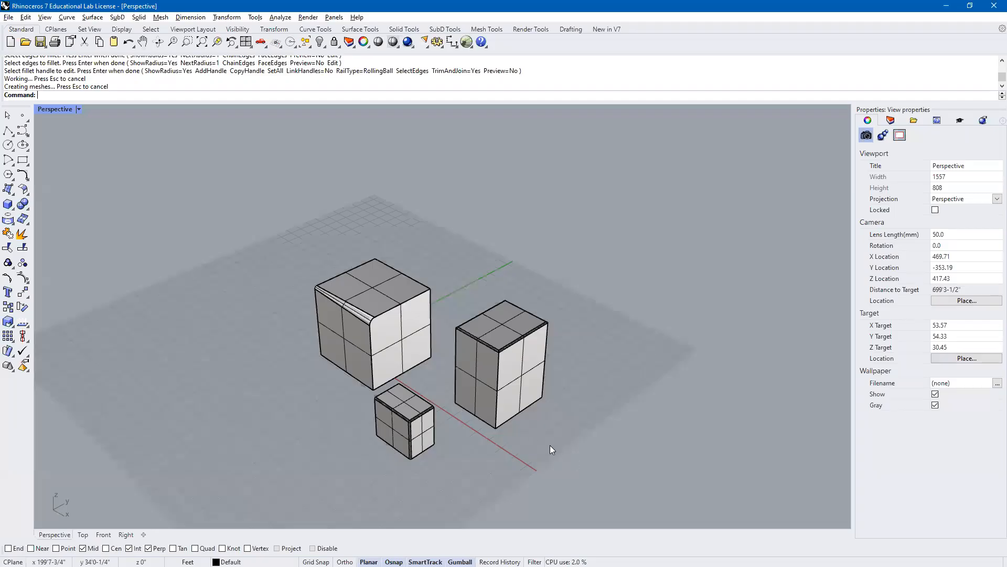
left_click_drag(518, 456, 245, 274)
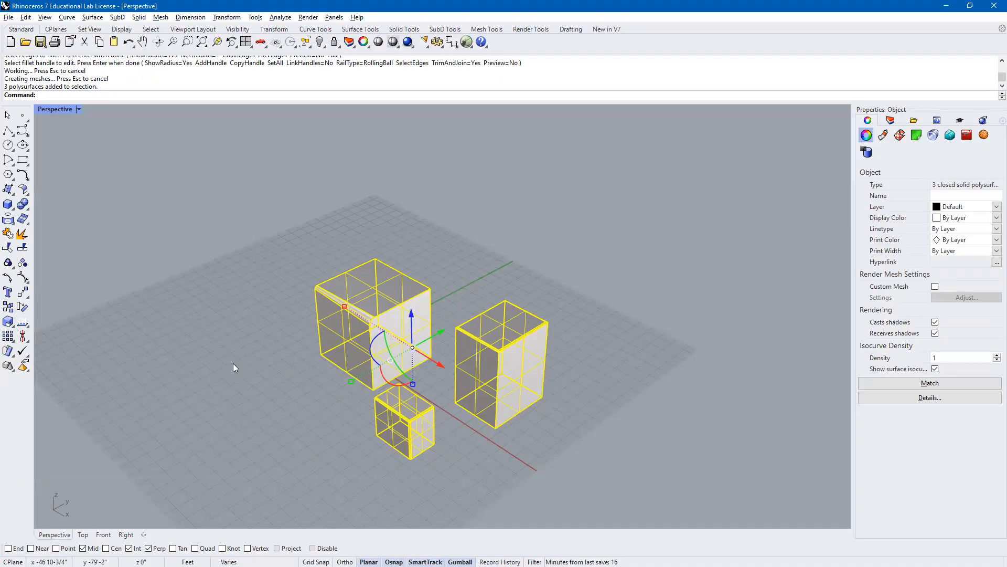
key("Delete")
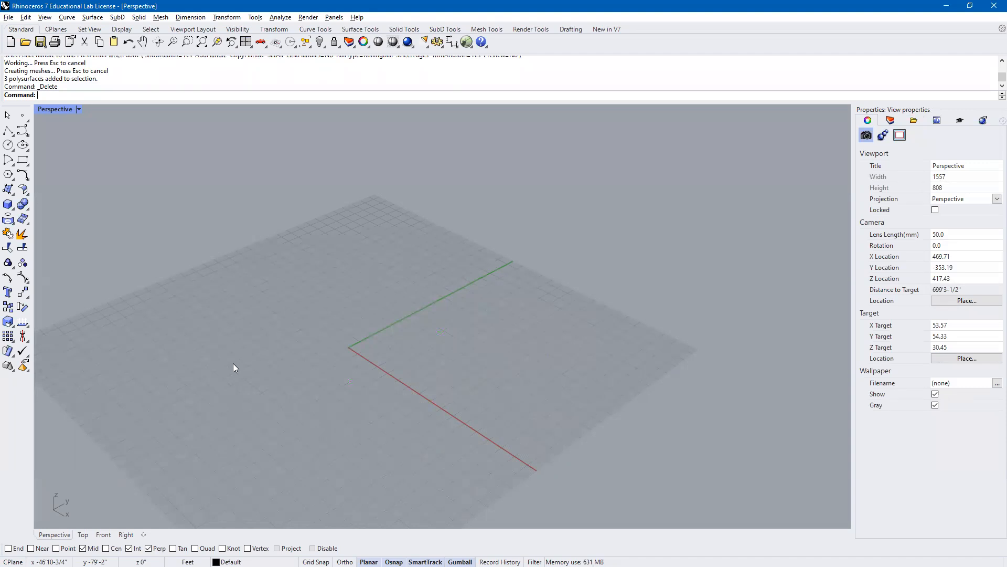
Step: Draw a tall, thin solid box starting near the origin, about 72' long in X and about 143' high
left_click(8, 350)
left_click(8, 204)
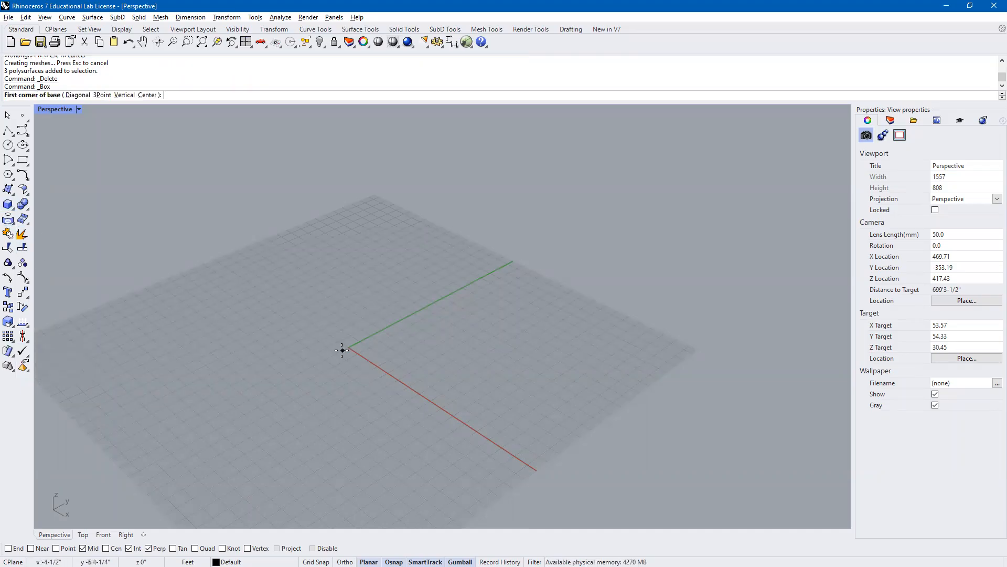
left_click(341, 350)
left_click(422, 377)
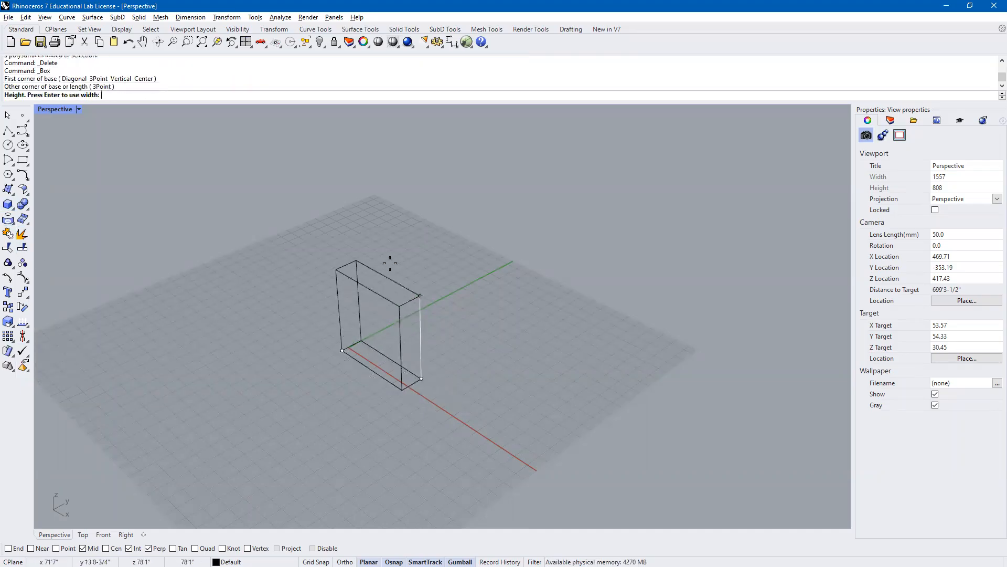
left_click(396, 210)
Step: Start Twist on the tall box and set the twist axis along its near vertical edge, from bottom to top corner
right_click_drag(475, 357, 516, 381)
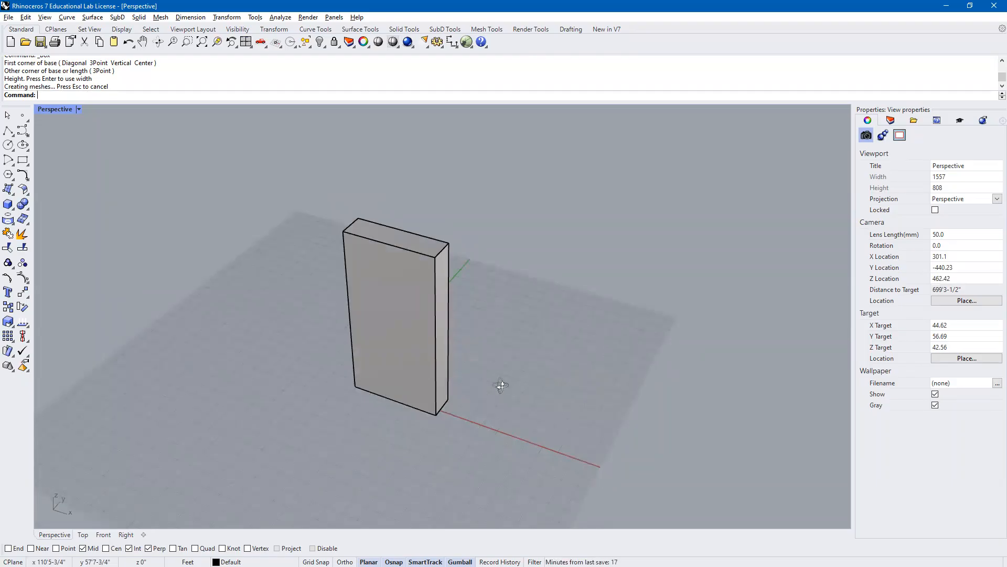
right_click_drag(500, 385, 490, 391)
type("Twist")
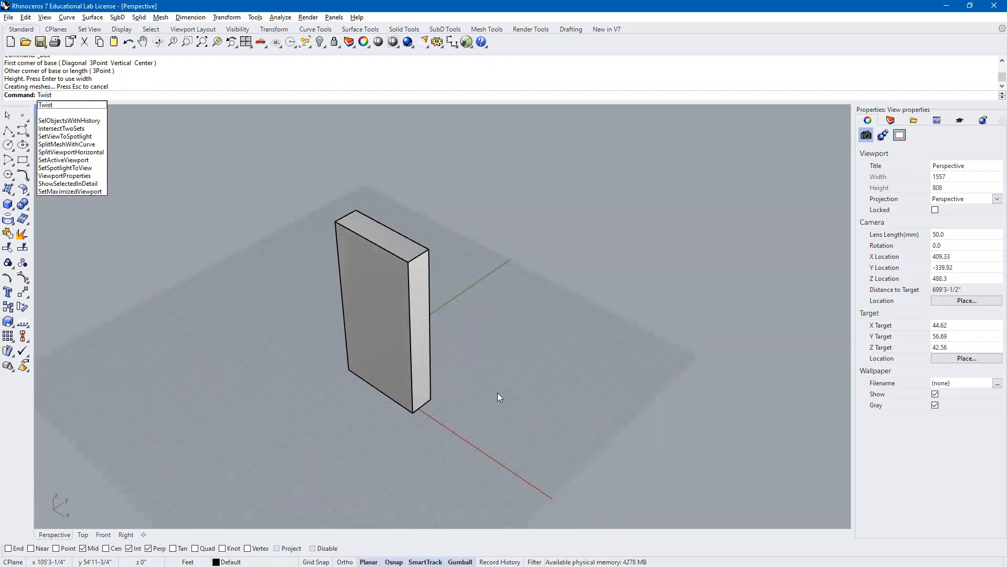
key("Return")
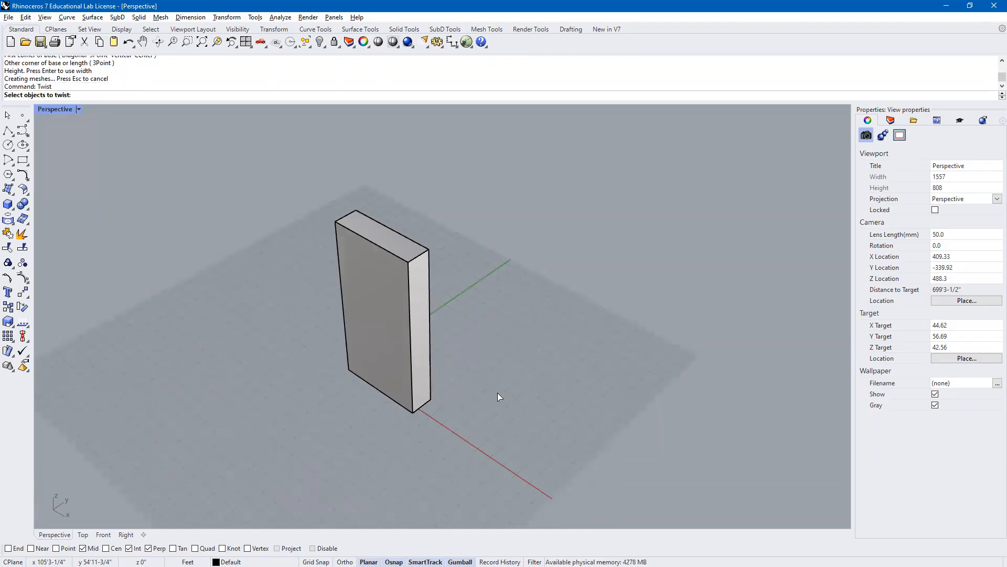
left_click(410, 280)
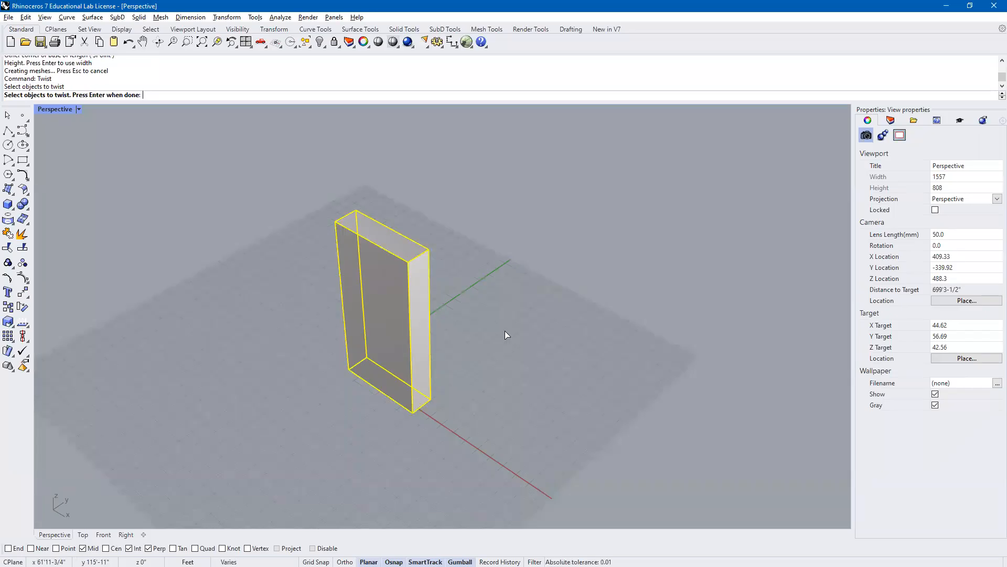
key("Return")
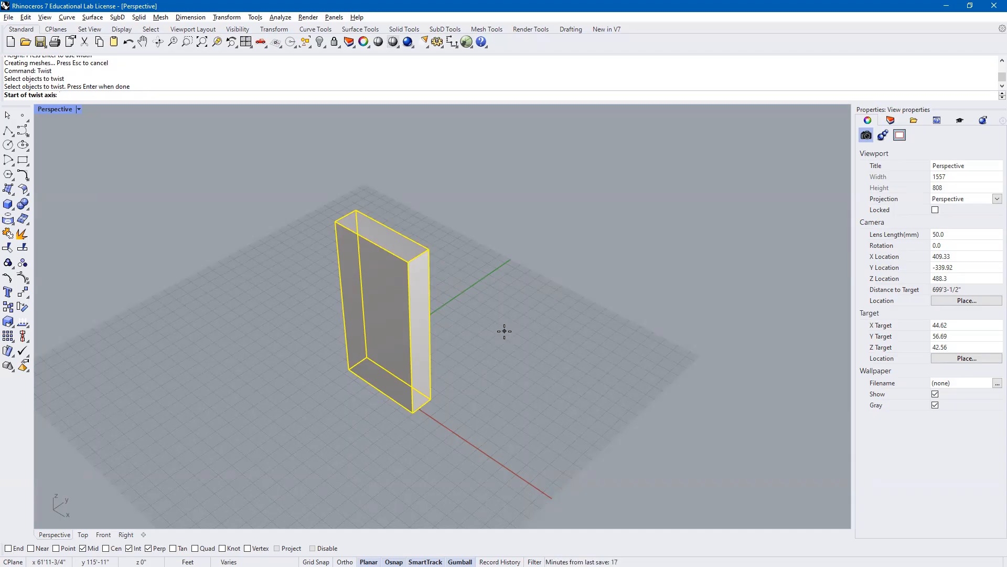
left_click(413, 412)
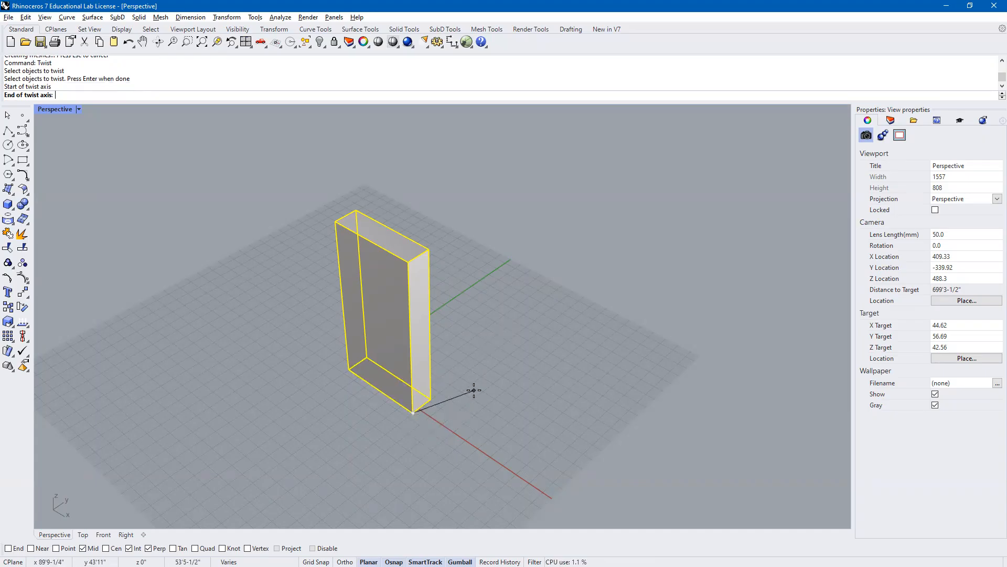
left_click(409, 261)
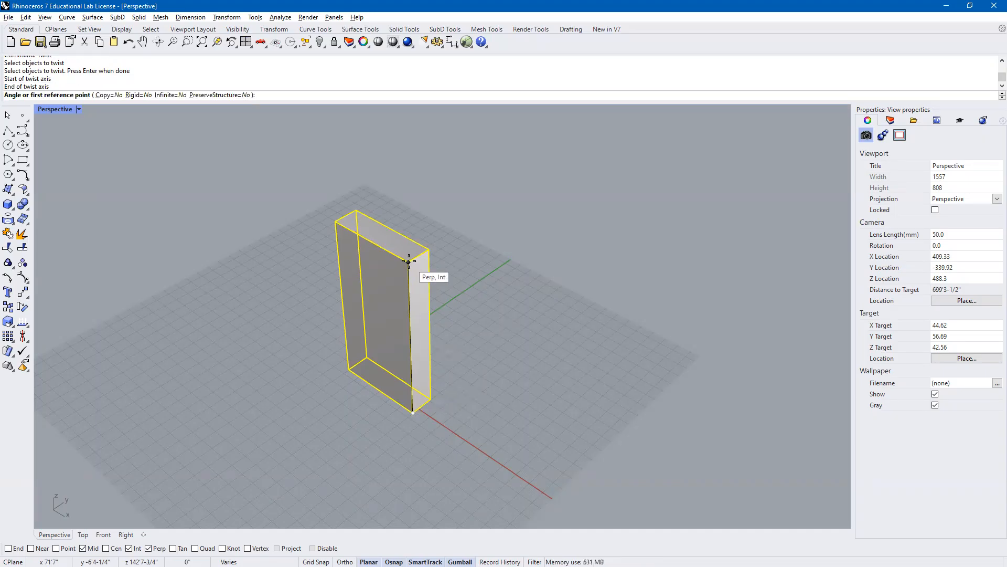
Step: Complete the tall box's twist at 90° toward negative Y, measured from the opposite top corner of its front face
left_click(334, 221)
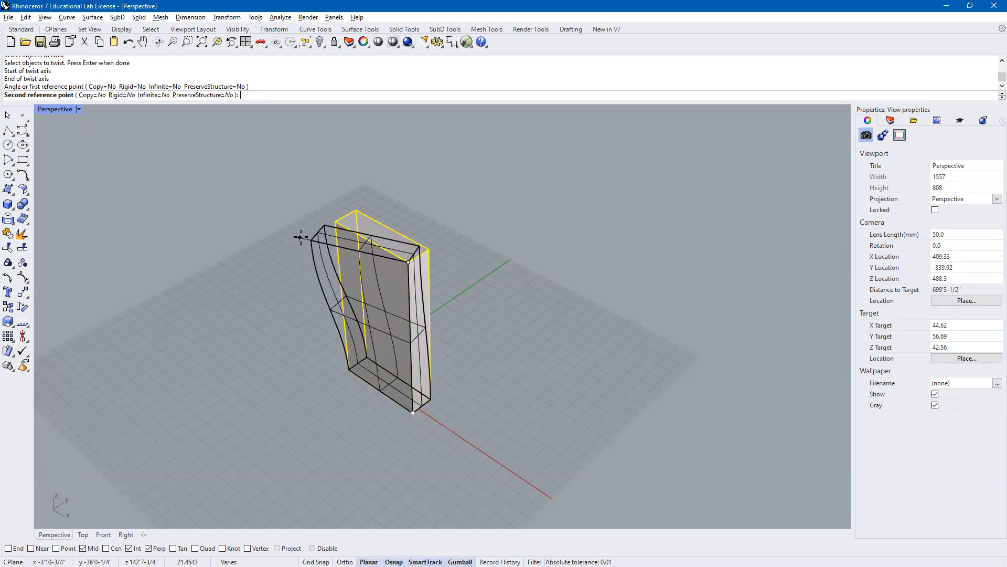
right_click_drag(315, 224, 443, 223)
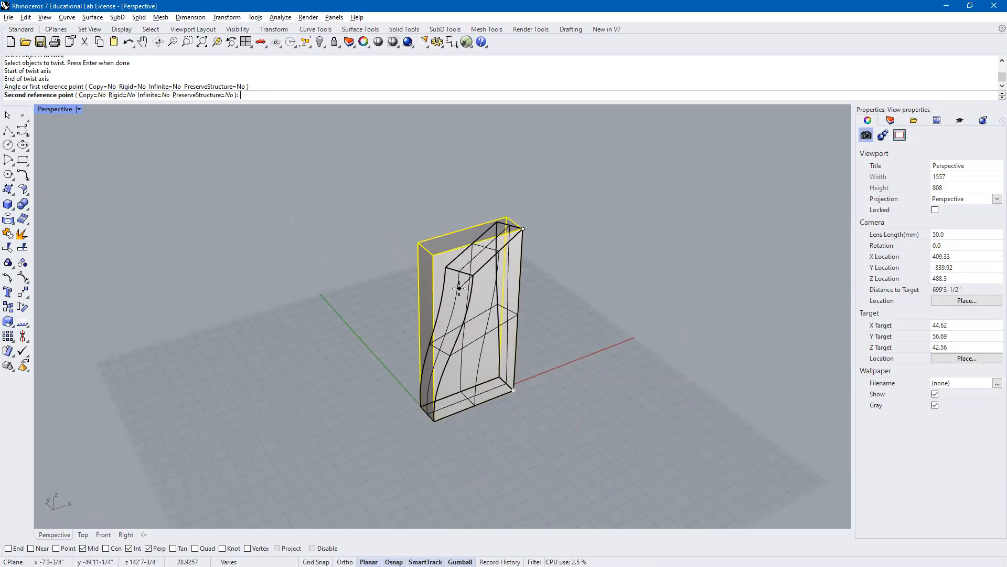
double_click(55, 109)
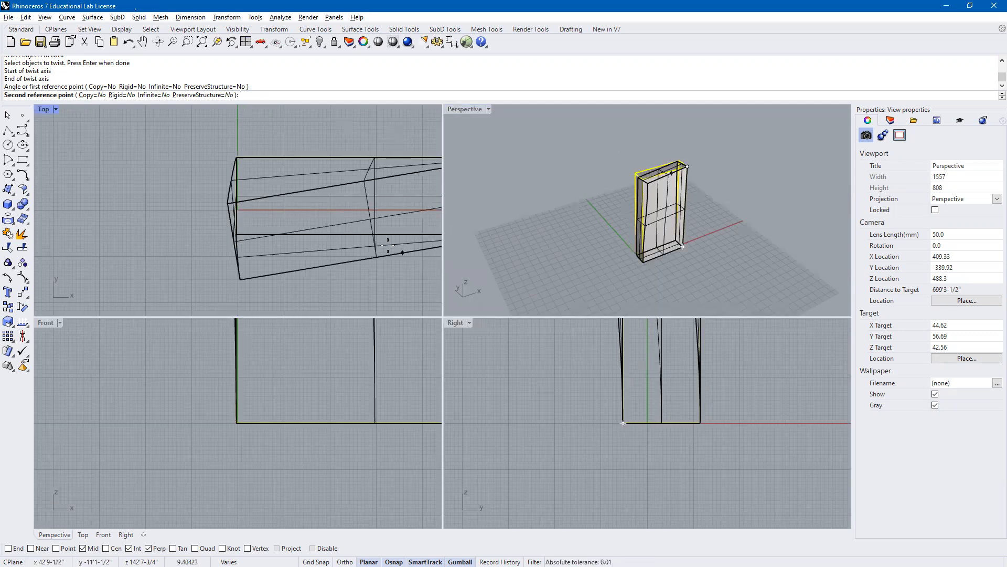
scroll(368, 244, "down", 2)
right_click_drag(365, 251, 247, 256)
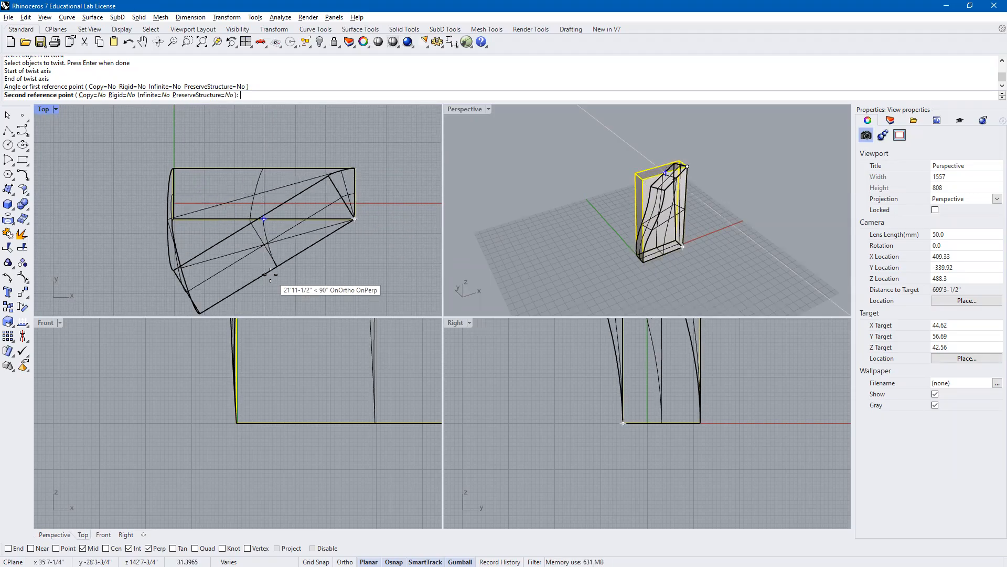
scroll(265, 274, "down", 4)
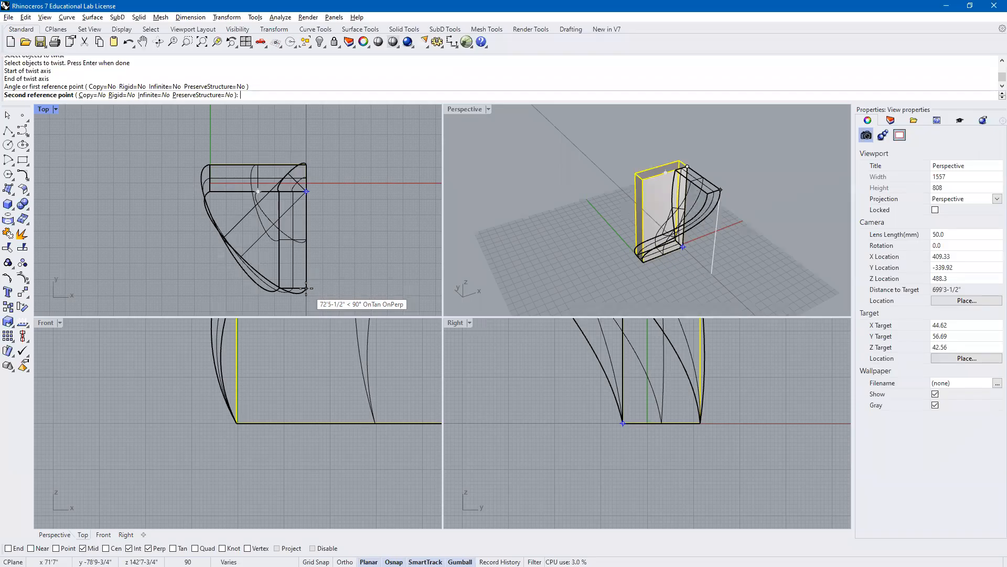
left_click(306, 288)
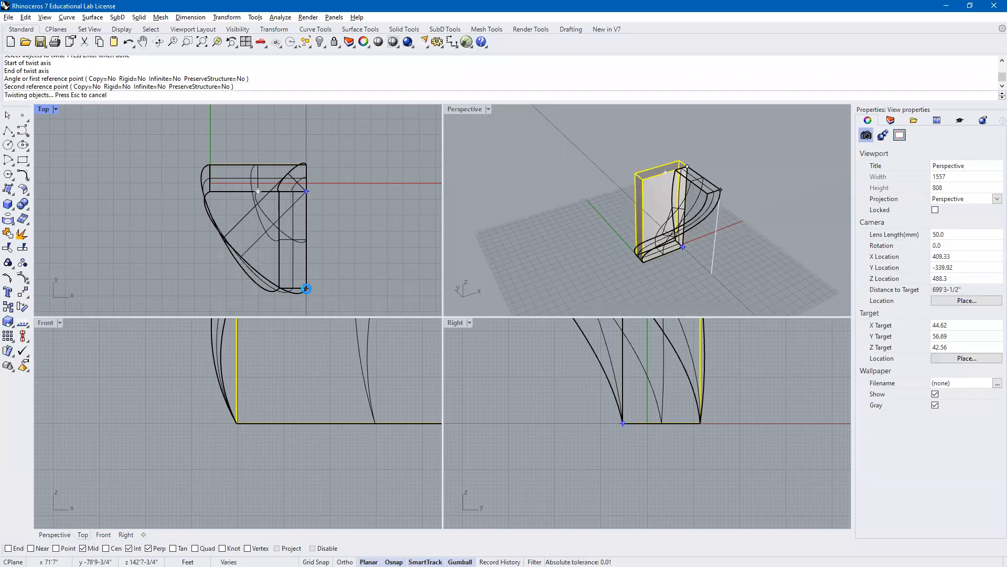
double_click(466, 110)
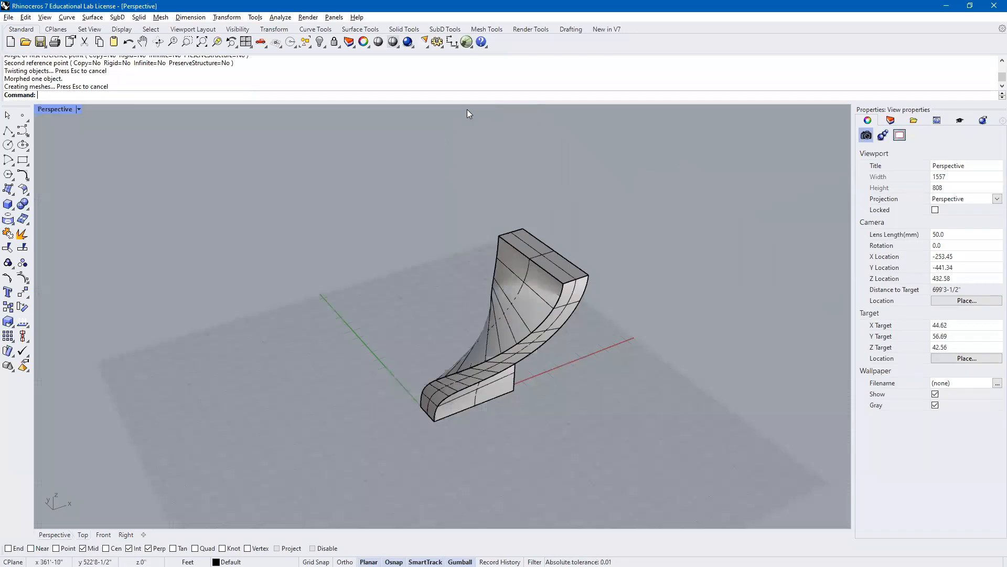
right_click_drag(557, 317, 468, 298)
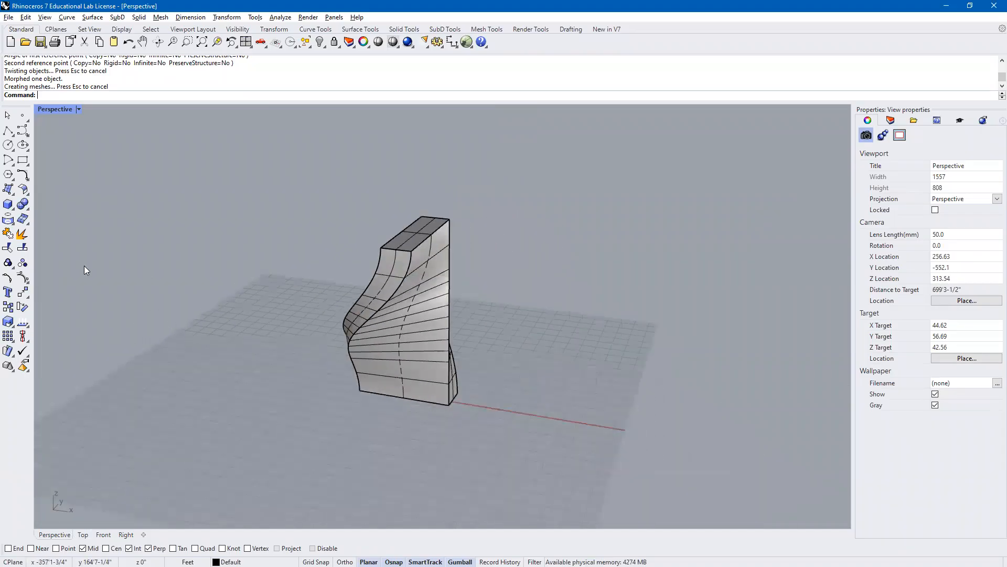
Step: Draw a second tall, thin solid box beside the twisted one, about 61' long in X and 140' high
left_click(7, 204)
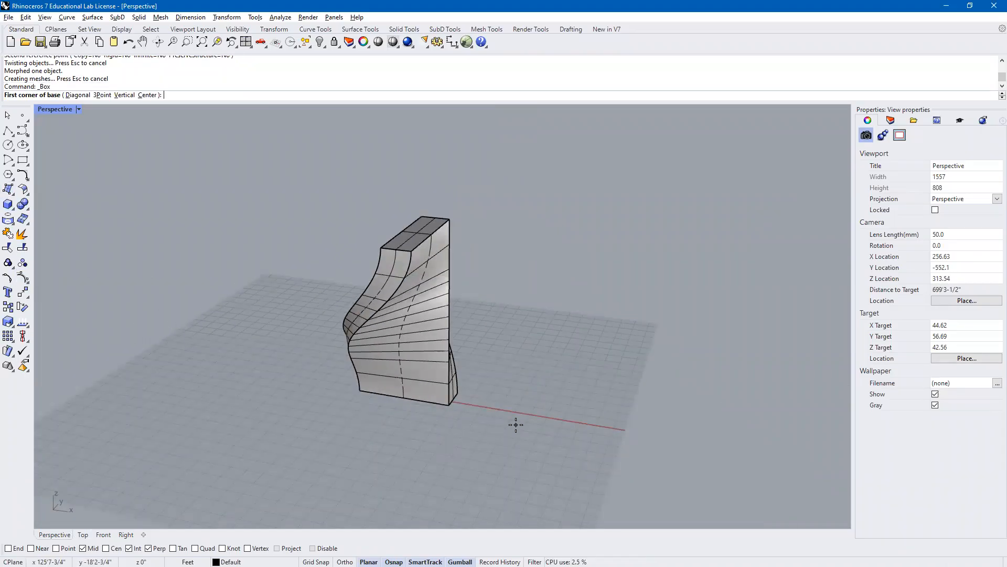
left_click(516, 424)
left_click(605, 428)
left_click(596, 236)
right_click_drag(635, 307, 543, 326)
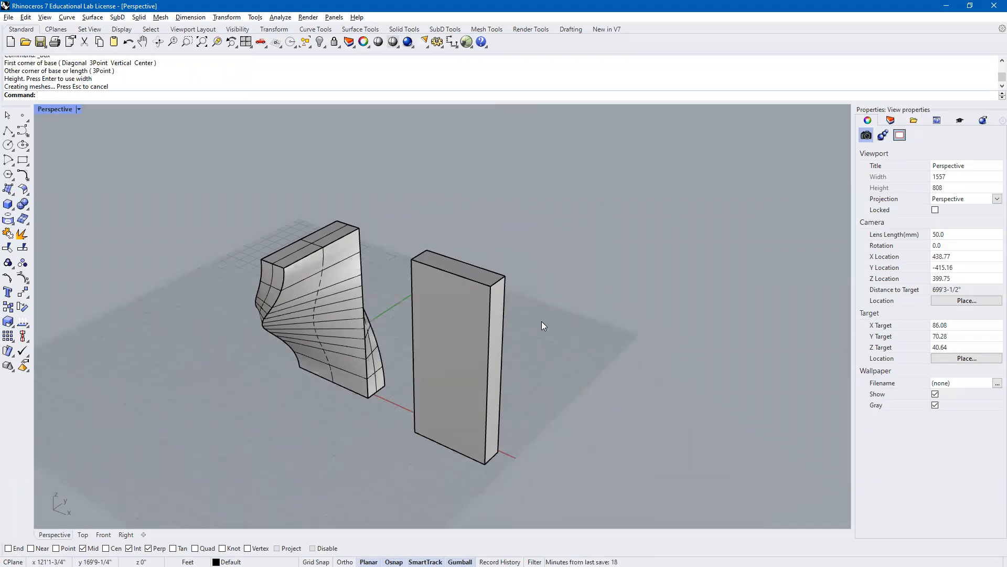
Step: Twist the second box 90° toward negative Y about its near vertical edge, with the Rigid option set to Yes
key("Return")
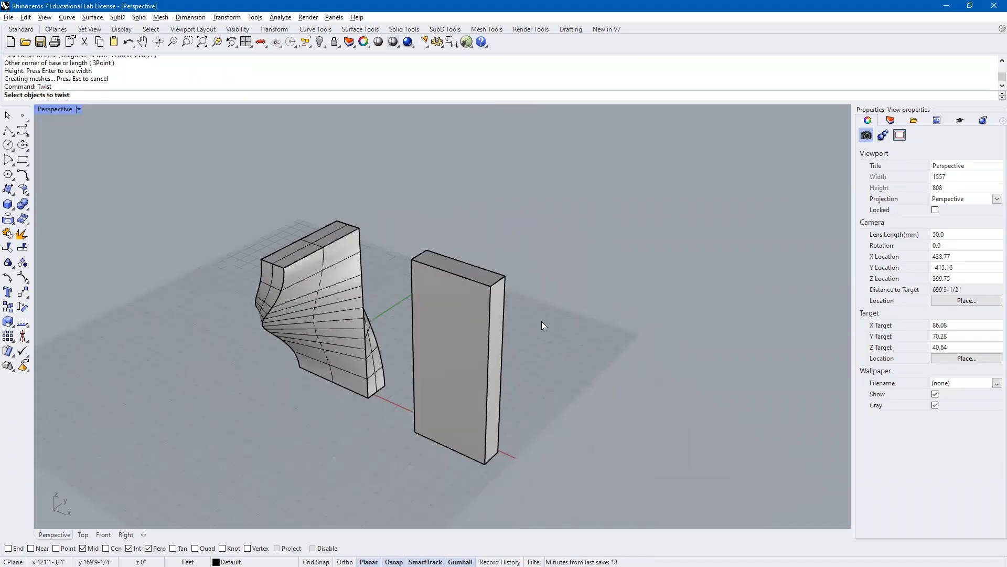
left_click(489, 295)
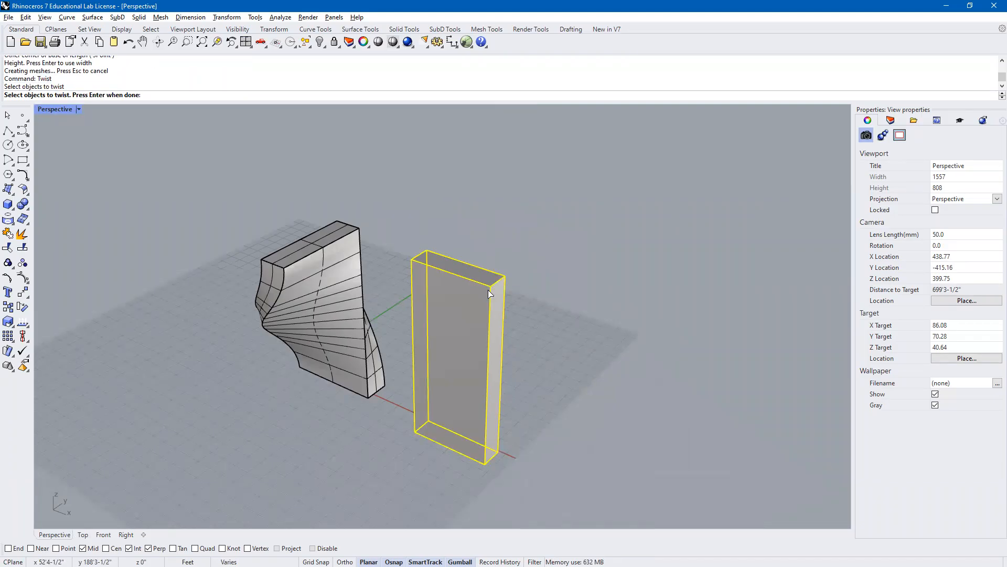
key("Return")
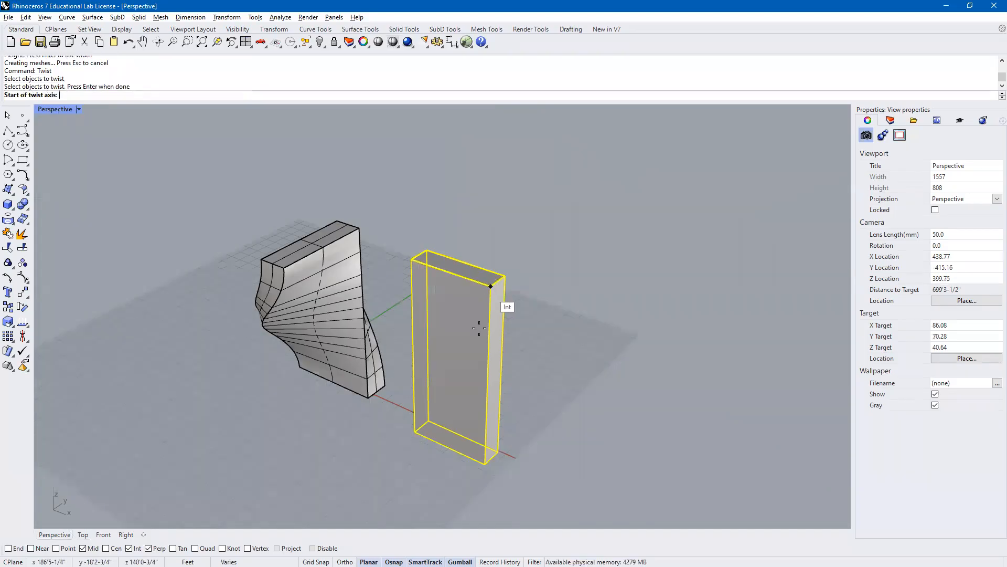
left_click(484, 463)
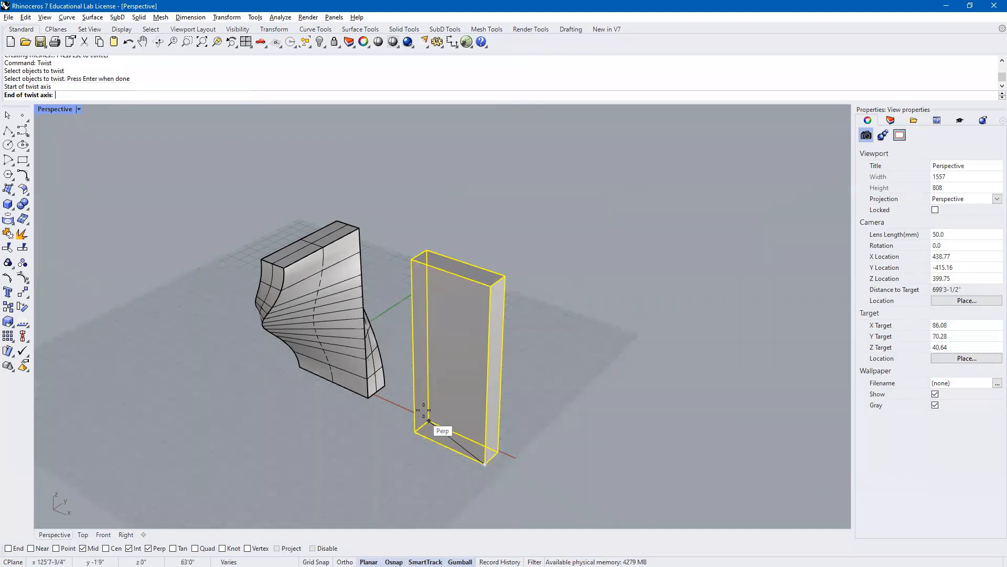
left_click(491, 283)
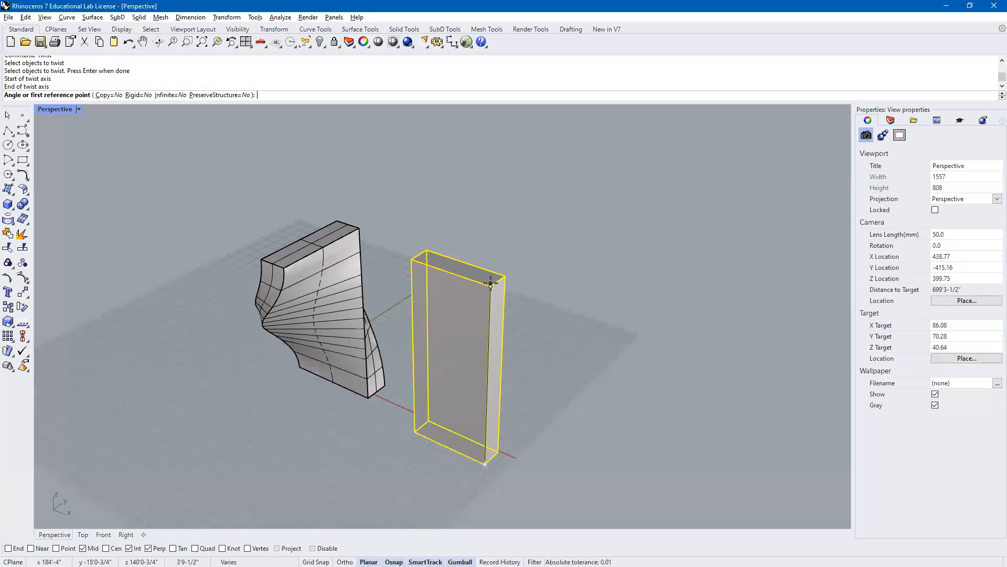
left_click(132, 96)
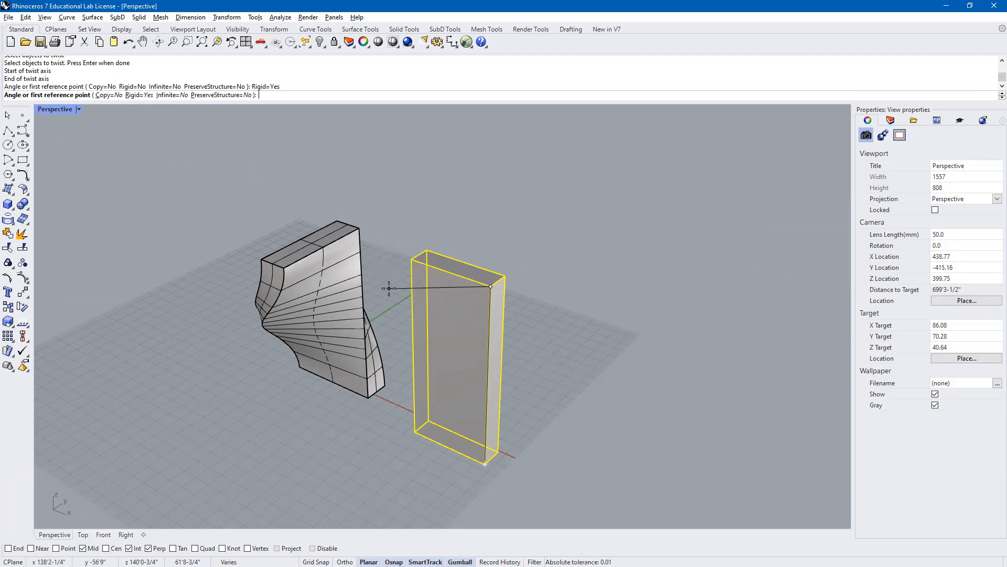
left_click(412, 259)
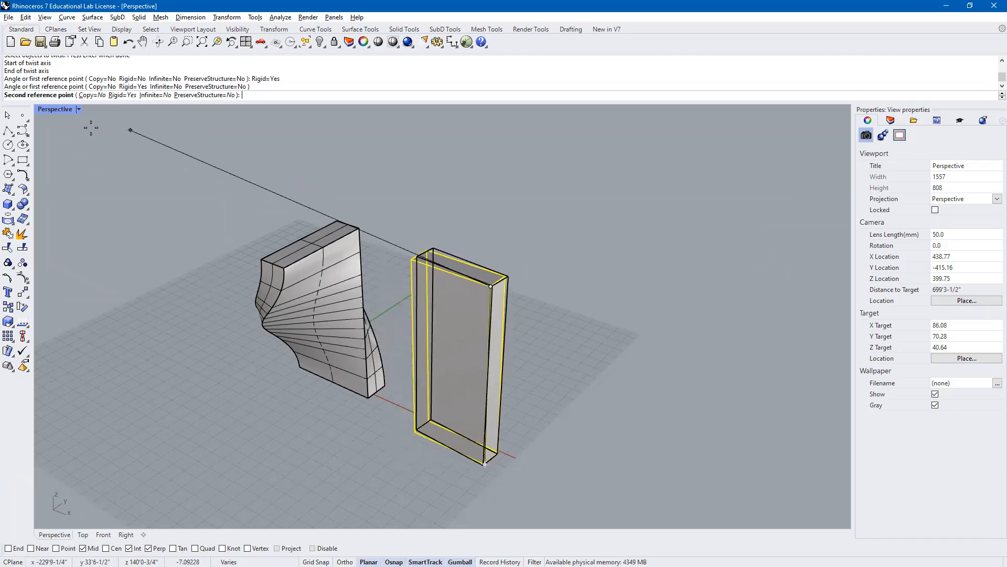
double_click(53, 108)
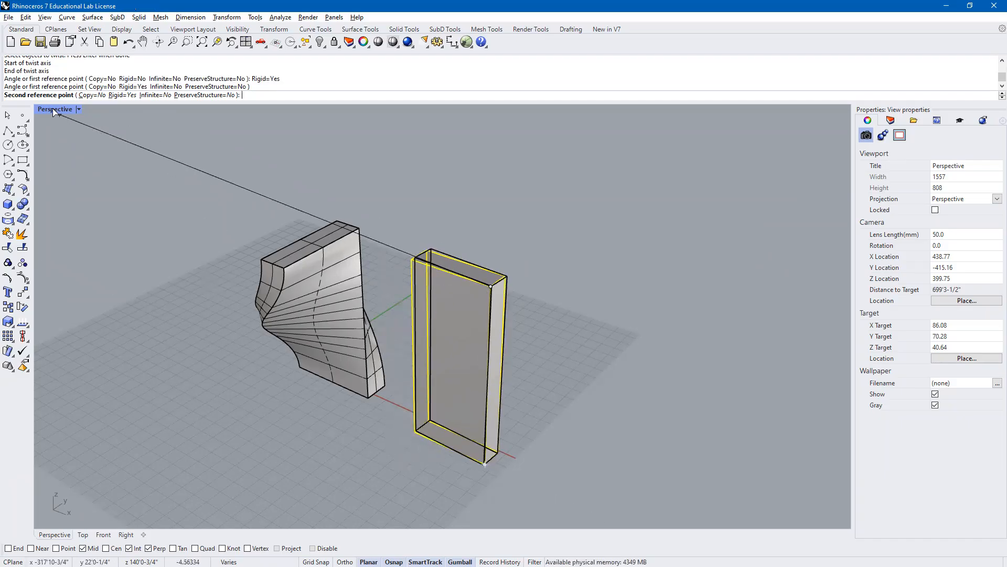
right_click_drag(272, 227, 134, 200)
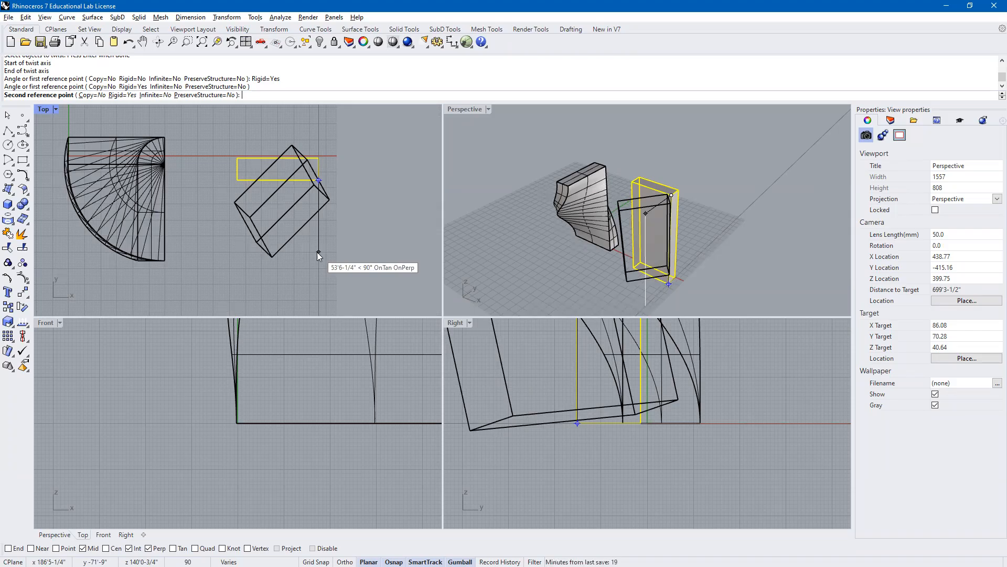
left_click(318, 252)
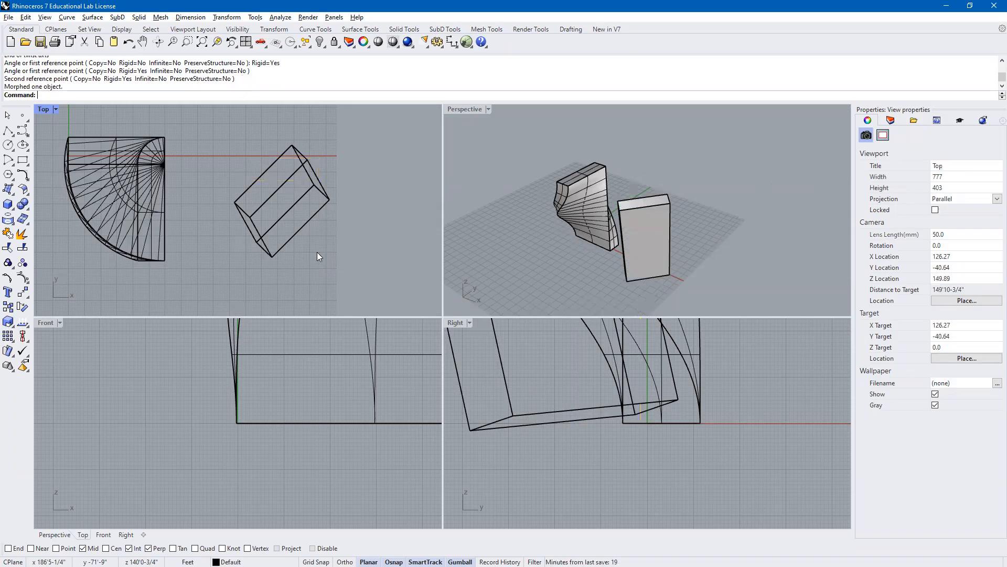
Step: Compare the shapes of the rigidly twisted box and the first twisted box from several sides
double_click(463, 111)
left_click(451, 299)
right_click_drag(542, 251, 610, 267)
left_click(598, 279)
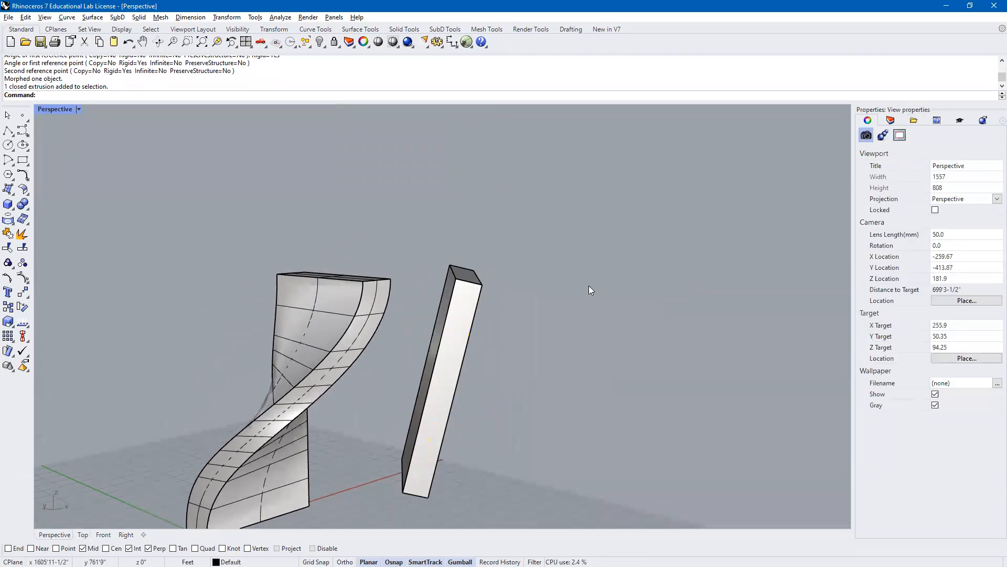
right_click_drag(635, 305, 560, 302)
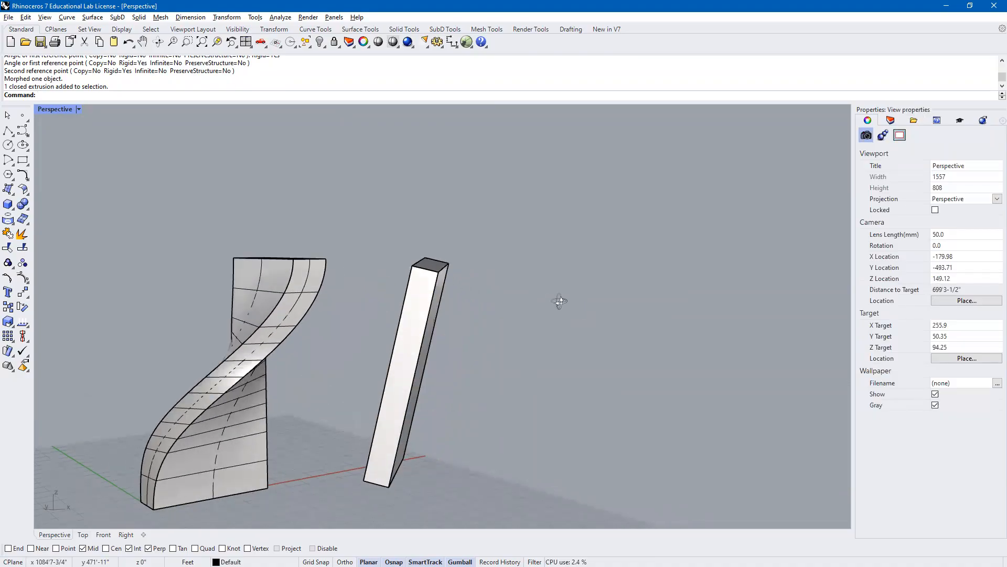
left_click(295, 288)
right_click_drag(367, 220, 335, 247)
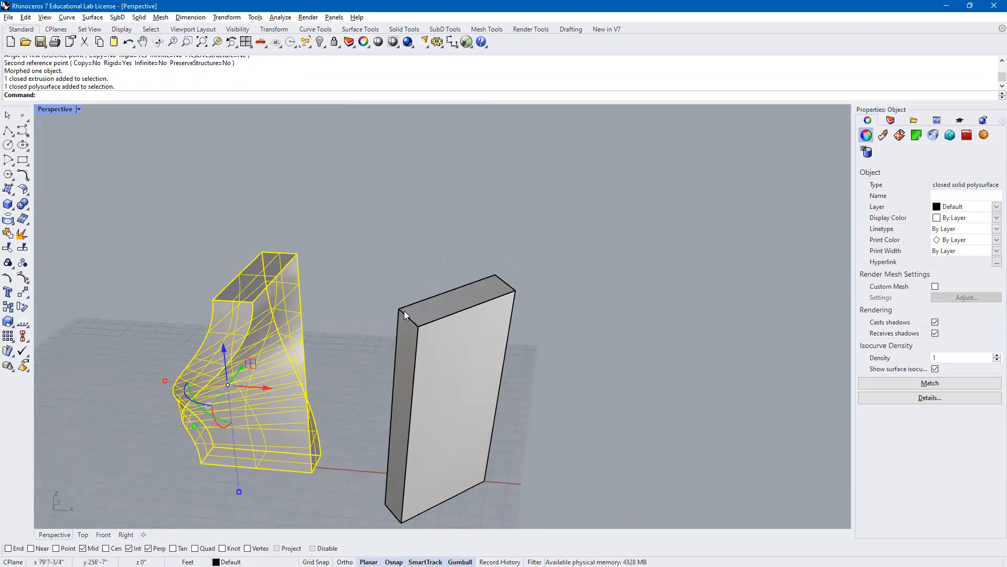
left_click(313, 248)
left_click(280, 273)
left_click(315, 229)
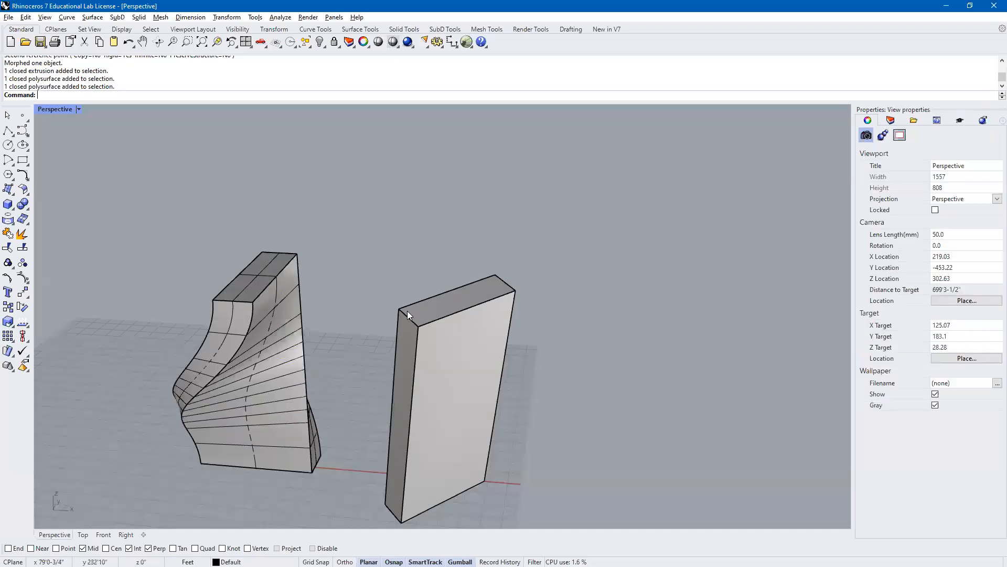
Step: Delete the rigidly twisted box, keeping the first twisted box
left_click(407, 318)
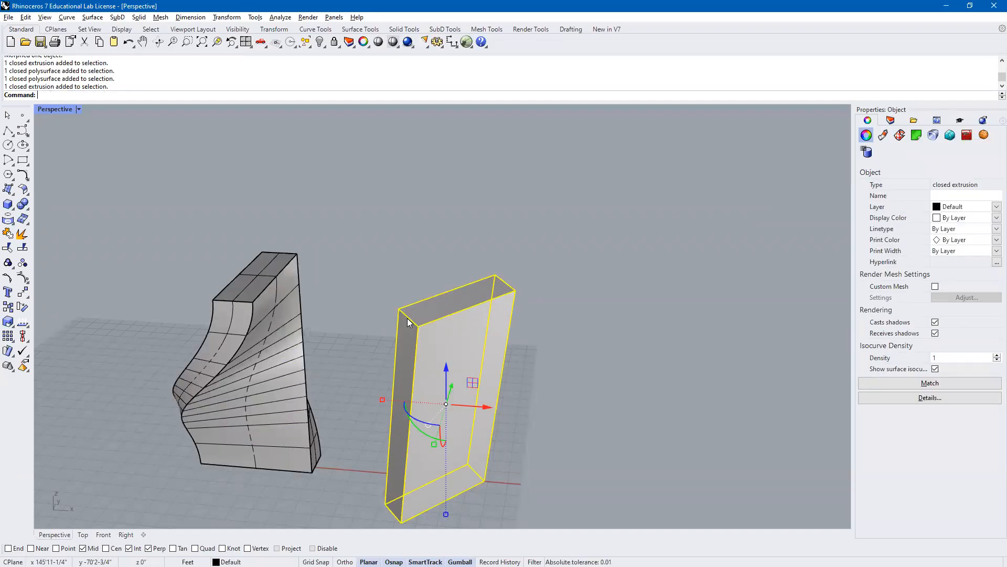
key("Delete")
right_click_drag(333, 344, 378, 343)
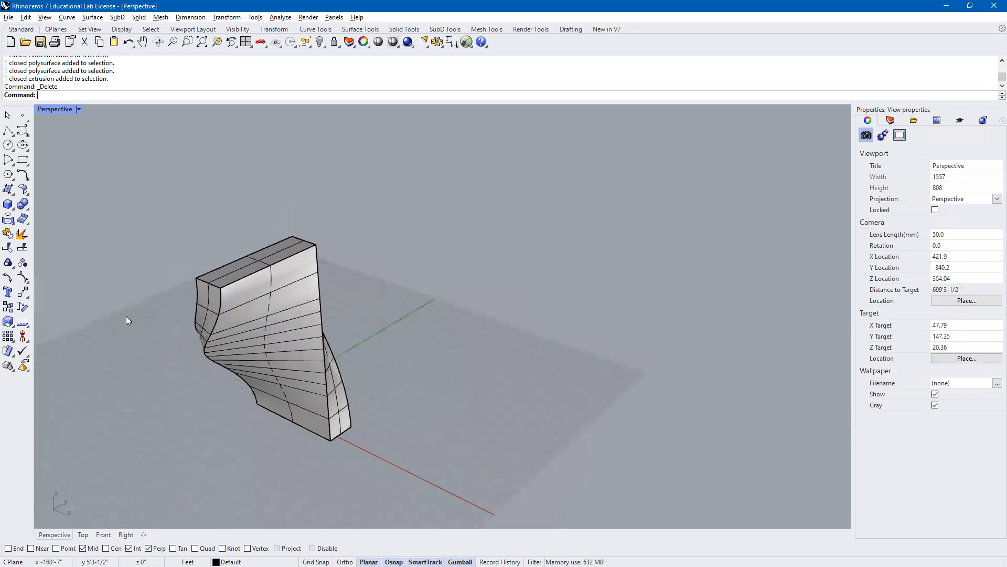
Step: Draw a new tall, thin solid box on the X axis beside the twisted one, about 52' long and 113' high
left_click(379, 457)
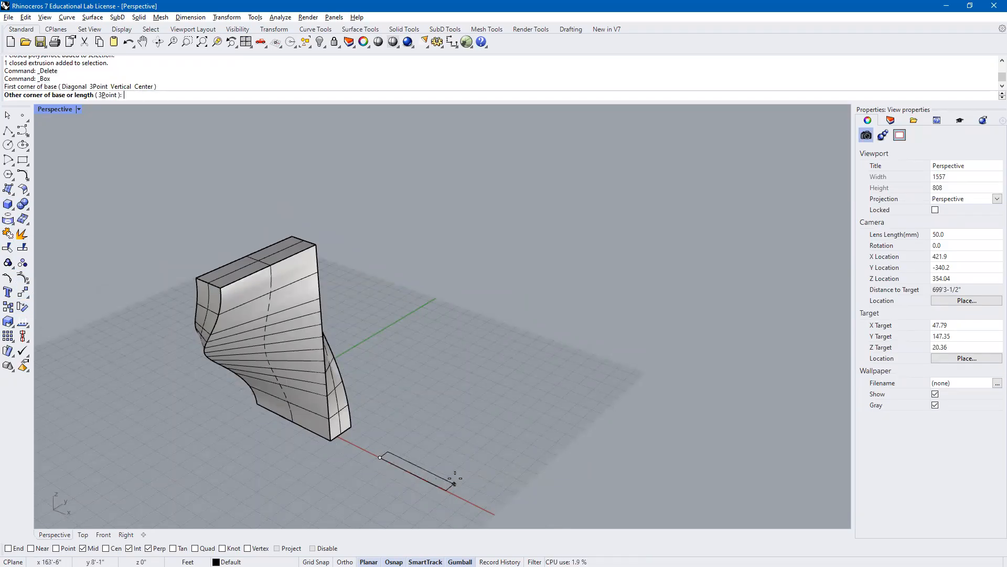
left_click(455, 478)
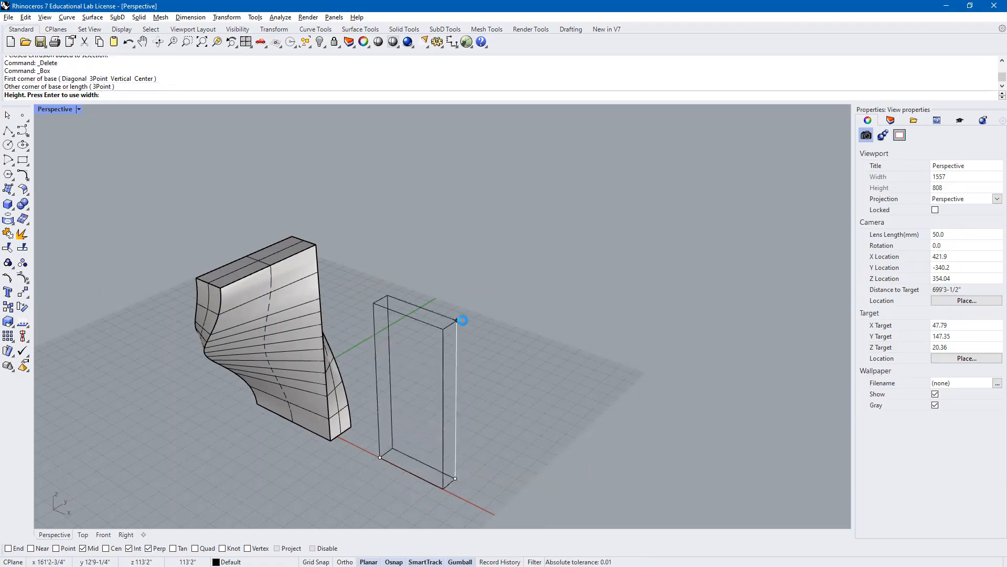
left_click(462, 320)
right_click_drag(465, 403, 518, 338, "shift")
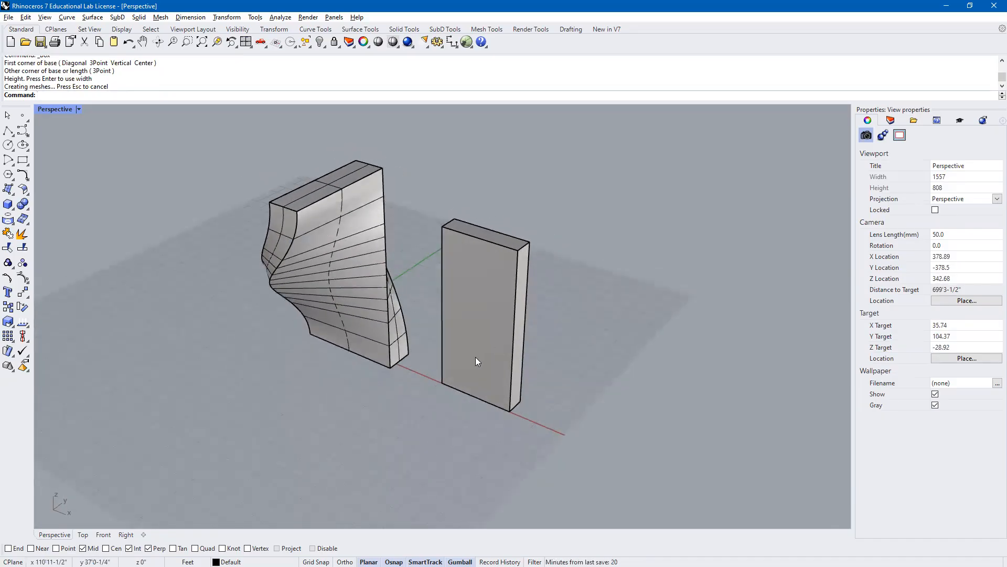
Step: Try to twist the new thin box about its near vertical edge with the Rigid option set to No
type("wi")
key("Return")
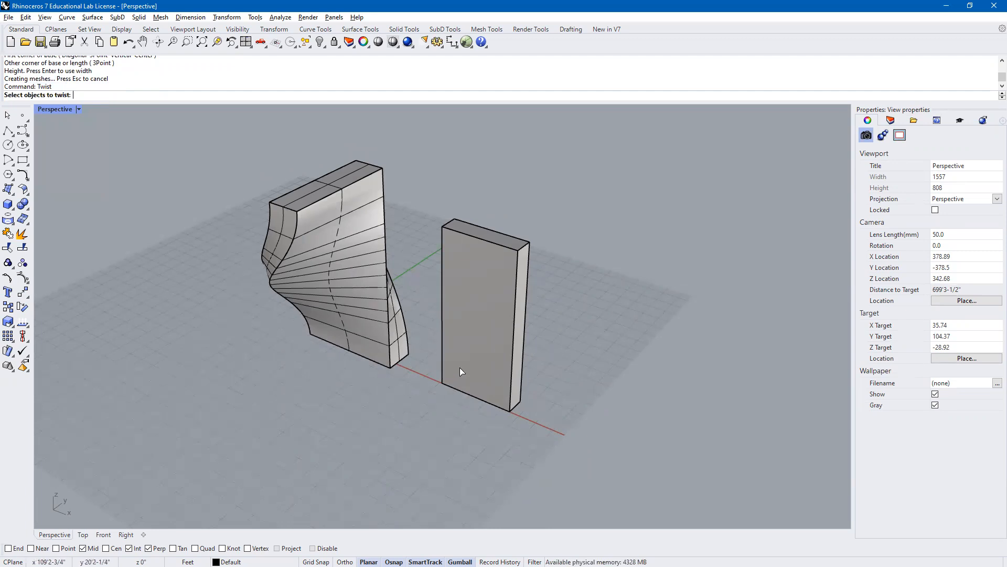
left_click(460, 369)
key("Return")
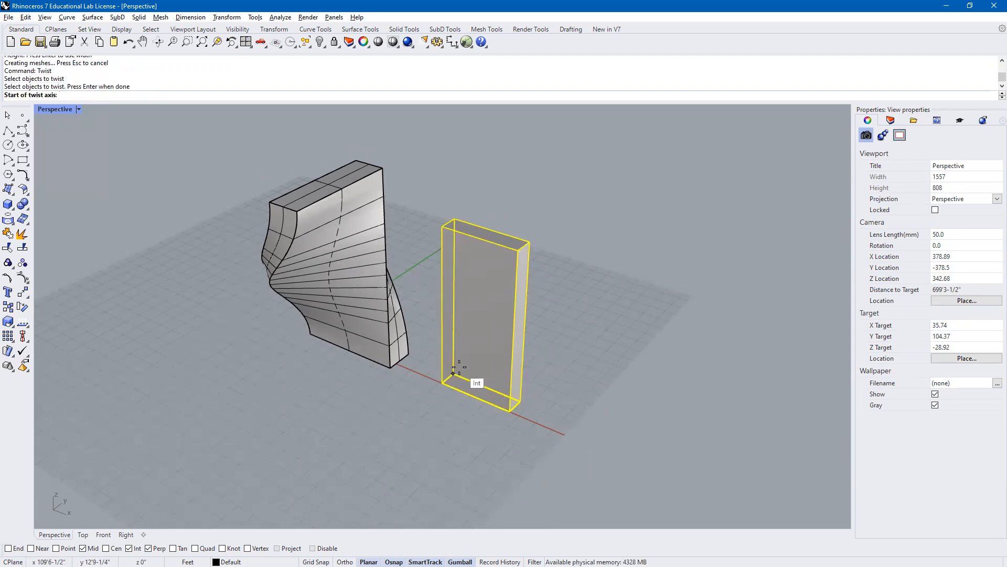
left_click(509, 411)
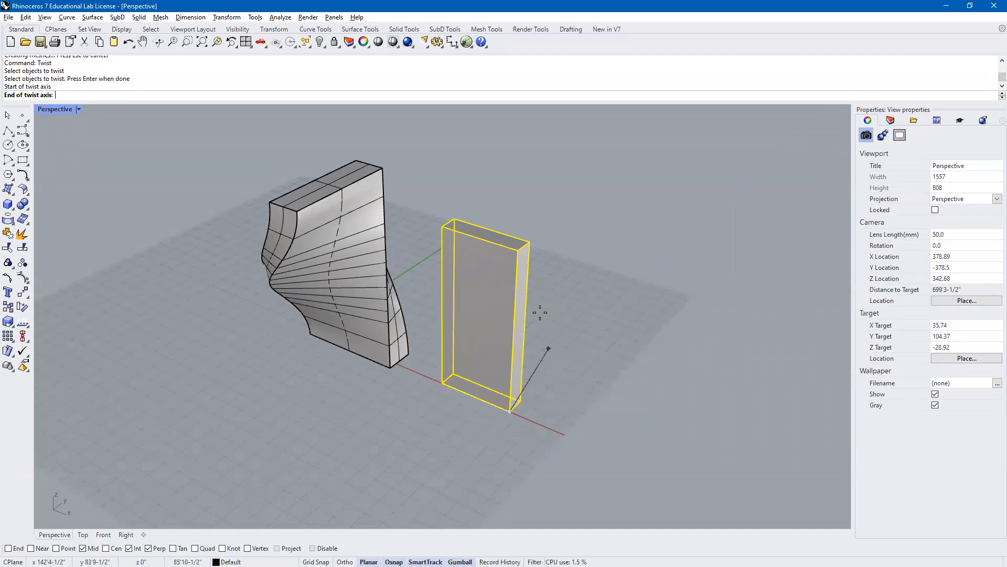
left_click(517, 251)
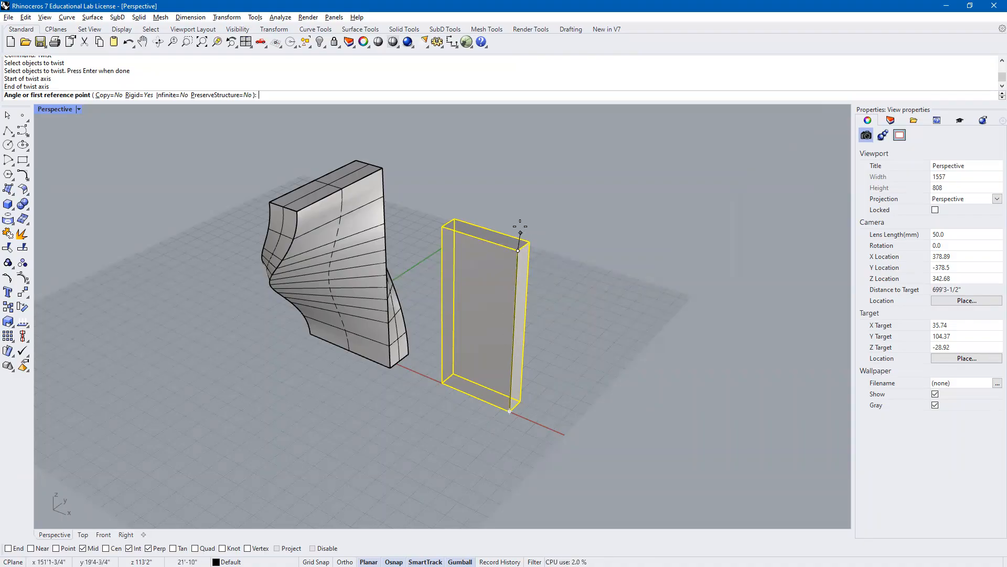
left_click(442, 227)
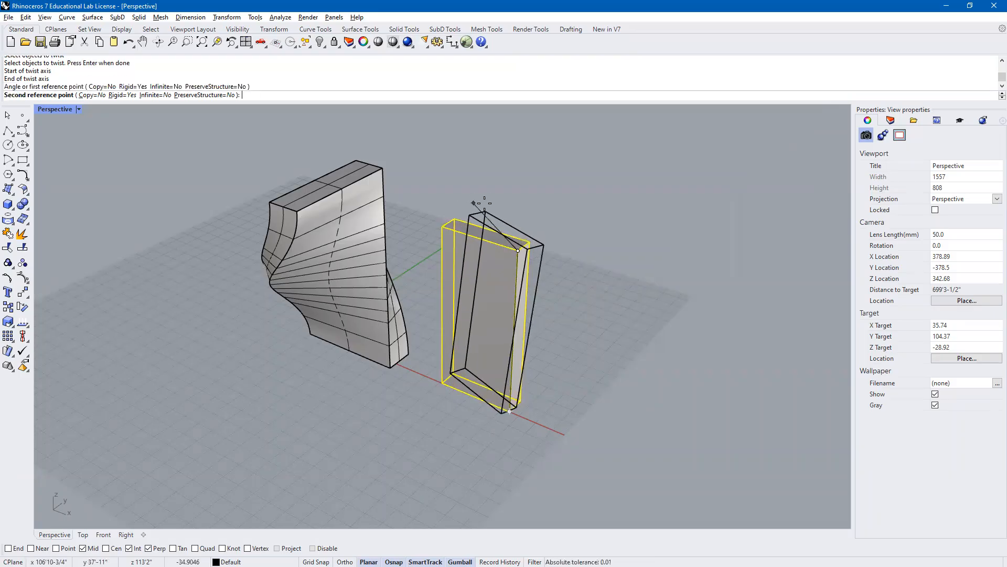
left_click(126, 96)
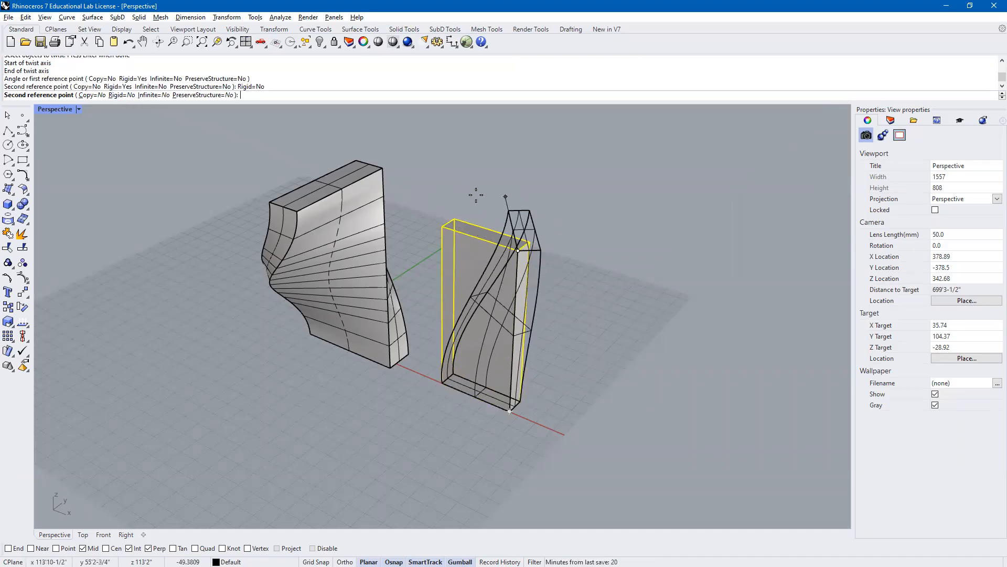
left_click(433, 228)
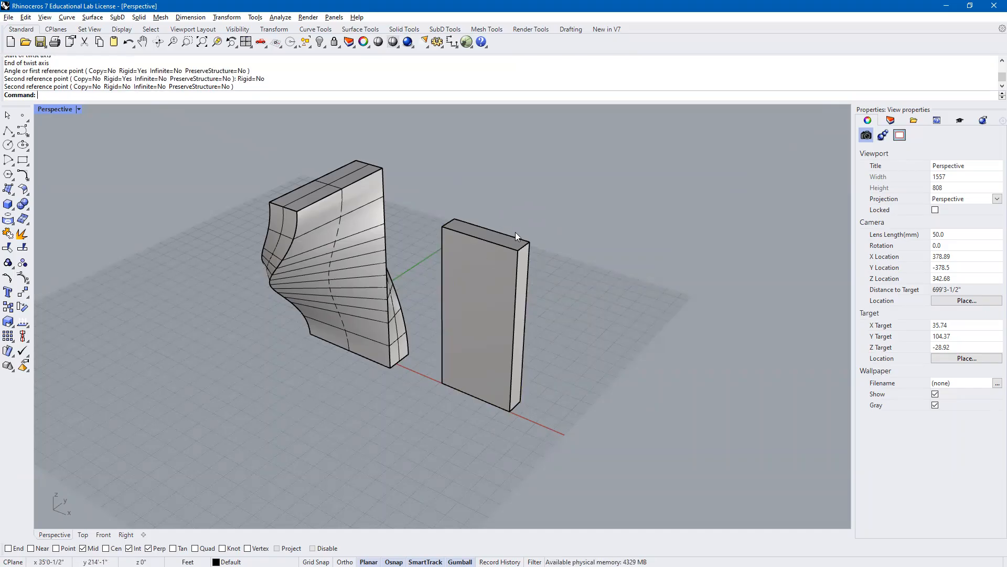
Step: Twist the thin box about its short bottom edge with Rigid set to No, using the top corner above that edge as first reference point
type("wist")
key("Return")
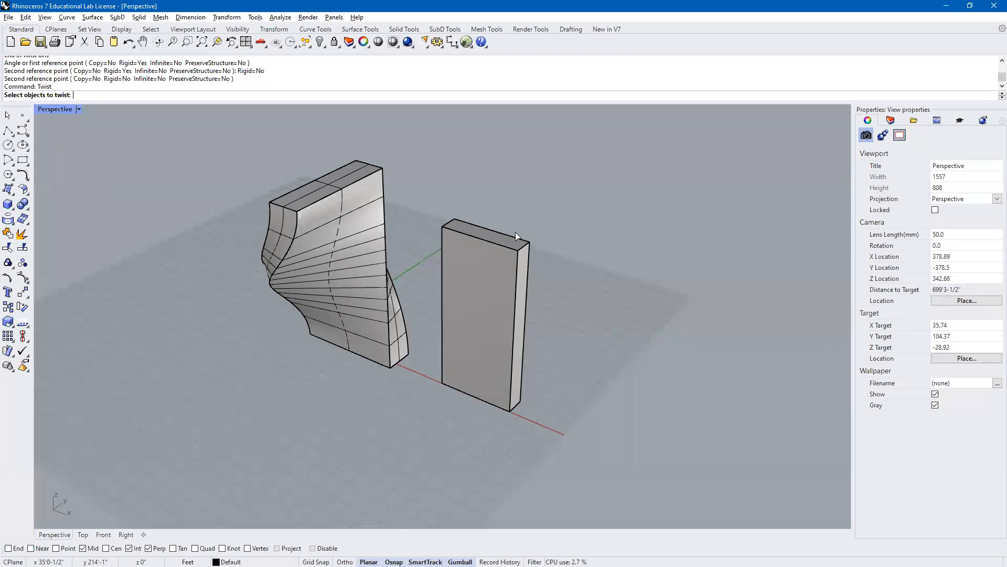
left_click(510, 308)
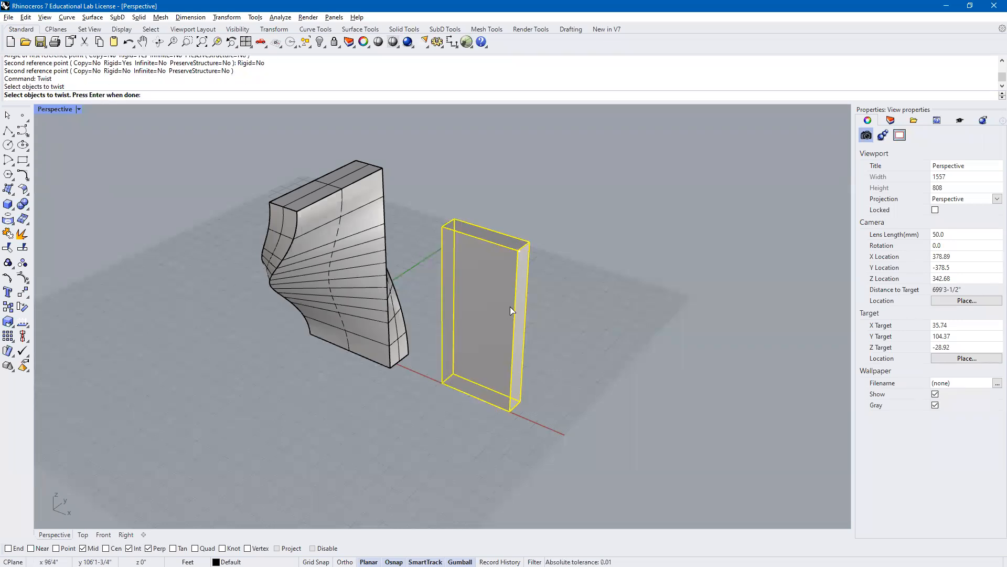
key("Return")
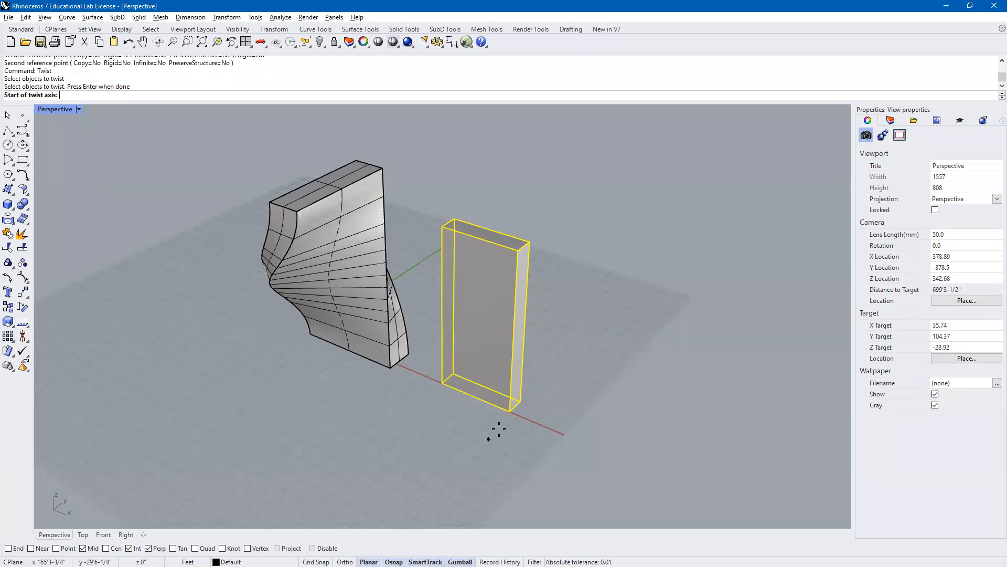
left_click(510, 411)
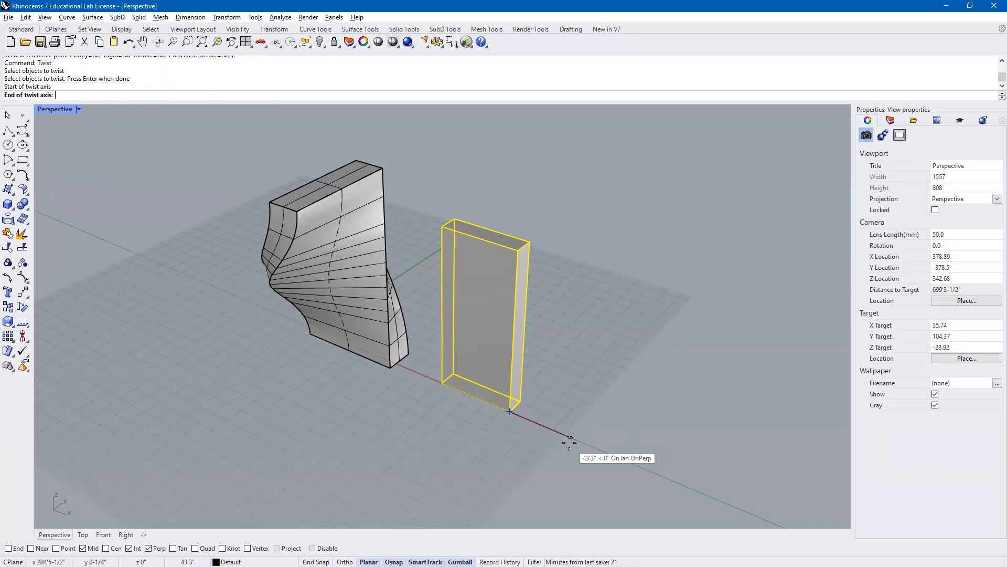
left_click(520, 401)
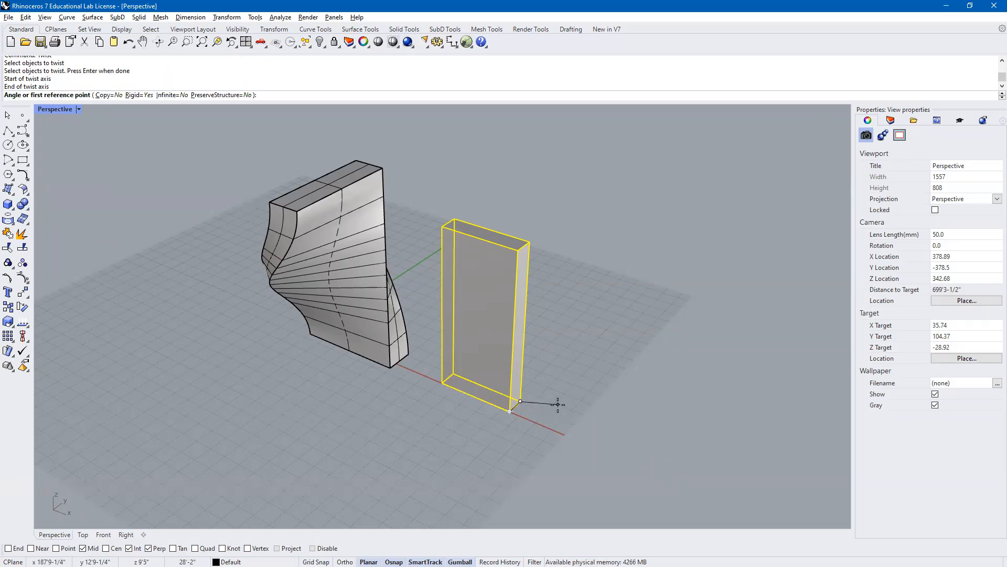
left_click(529, 242)
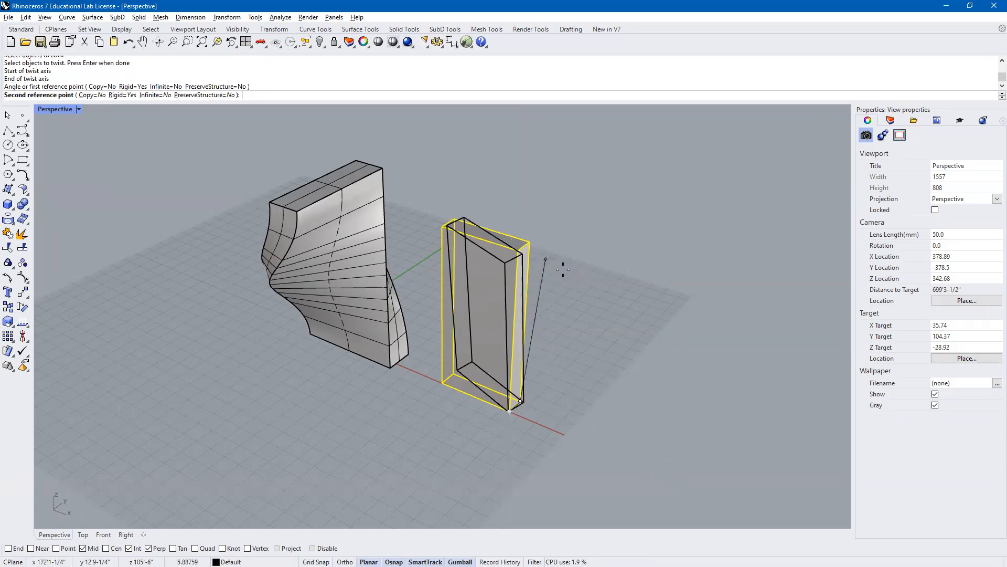
left_click(126, 95)
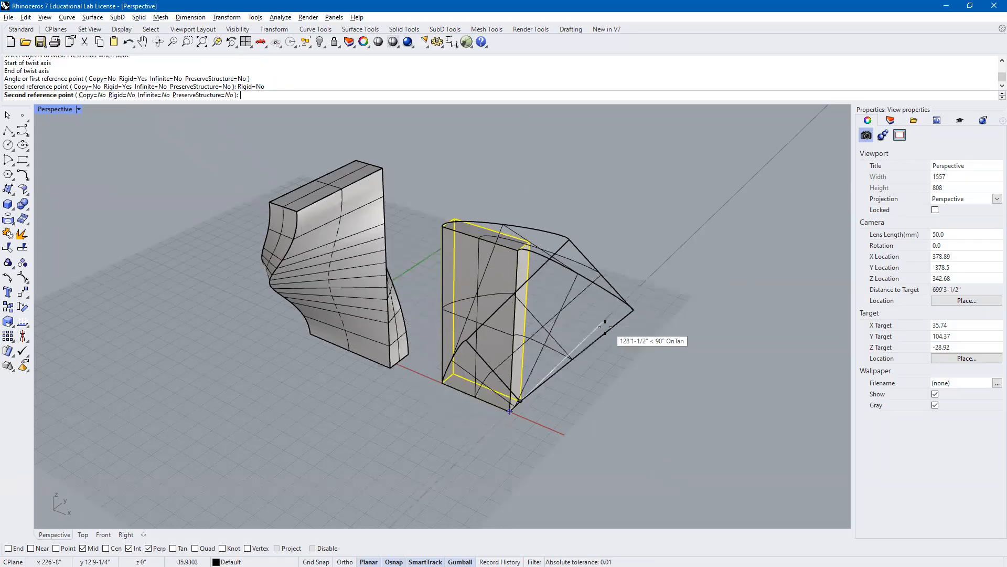
right_click_drag(586, 347, 597, 331)
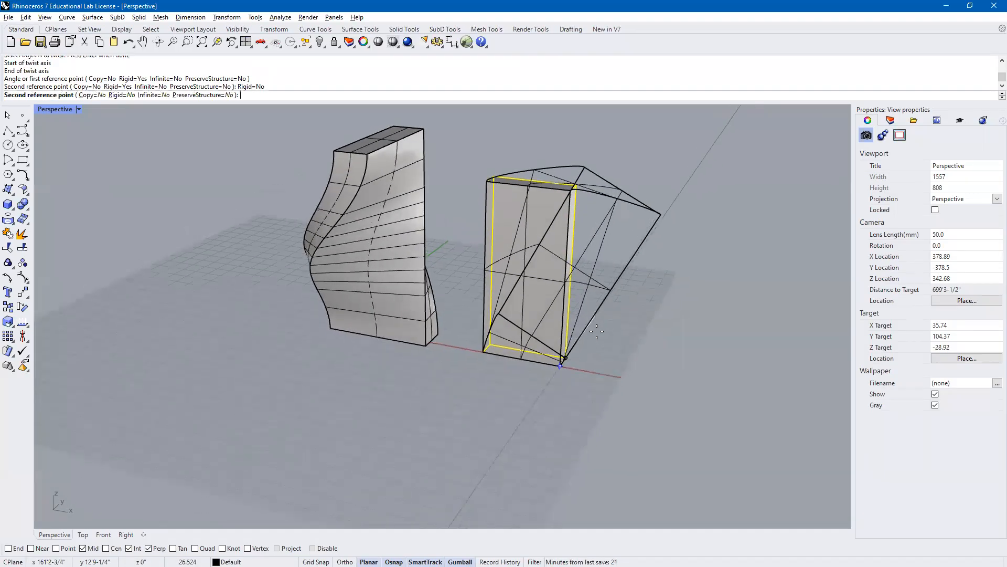
right_click_drag(650, 296, 568, 304)
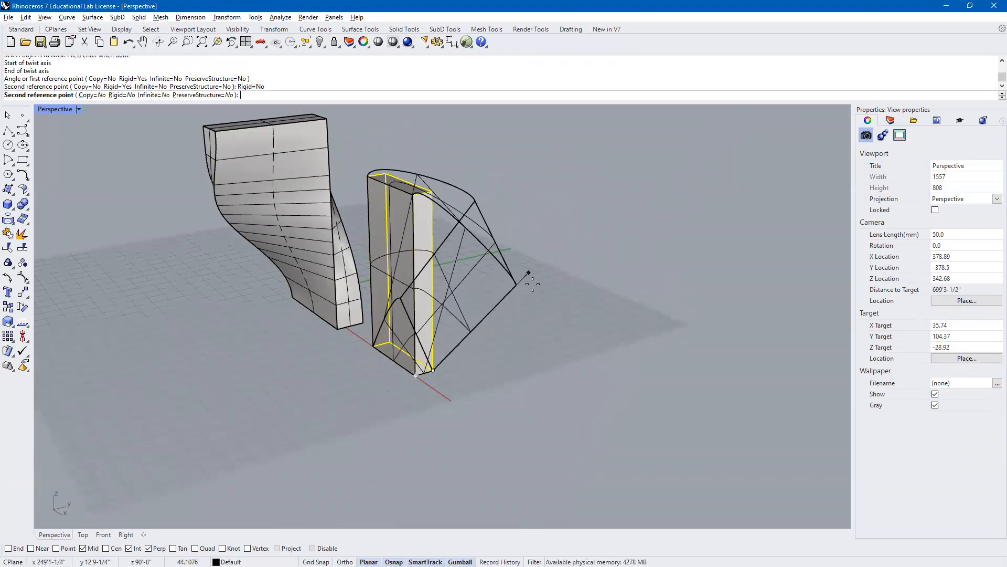
left_click(540, 295)
mouse_move(562, 330)
right_mouse_down()
mouse_move(528, 328)
mouse_move(533, 319)
mouse_move(550, 328)
right_mouse_up()
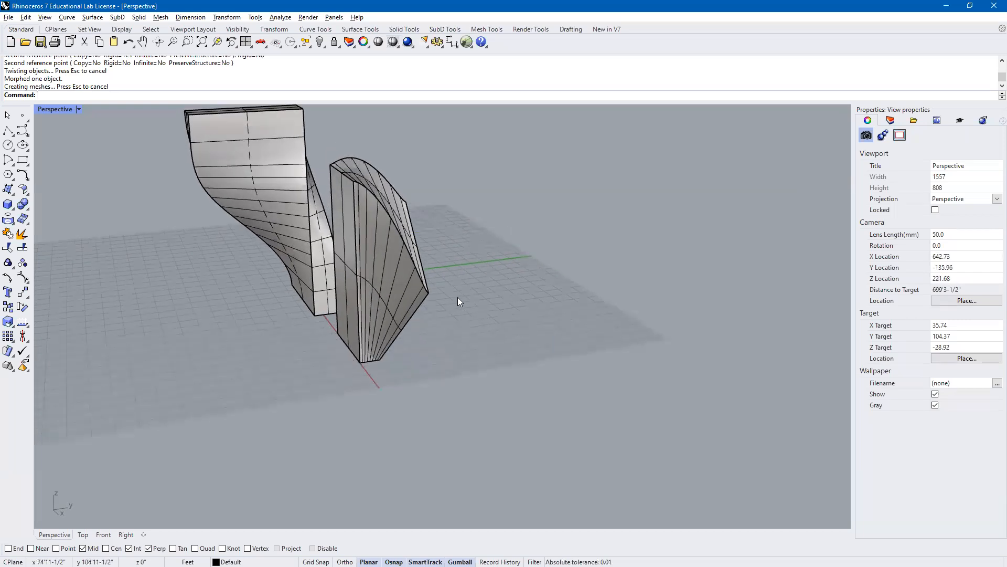
right_click_drag(414, 262, 466, 269)
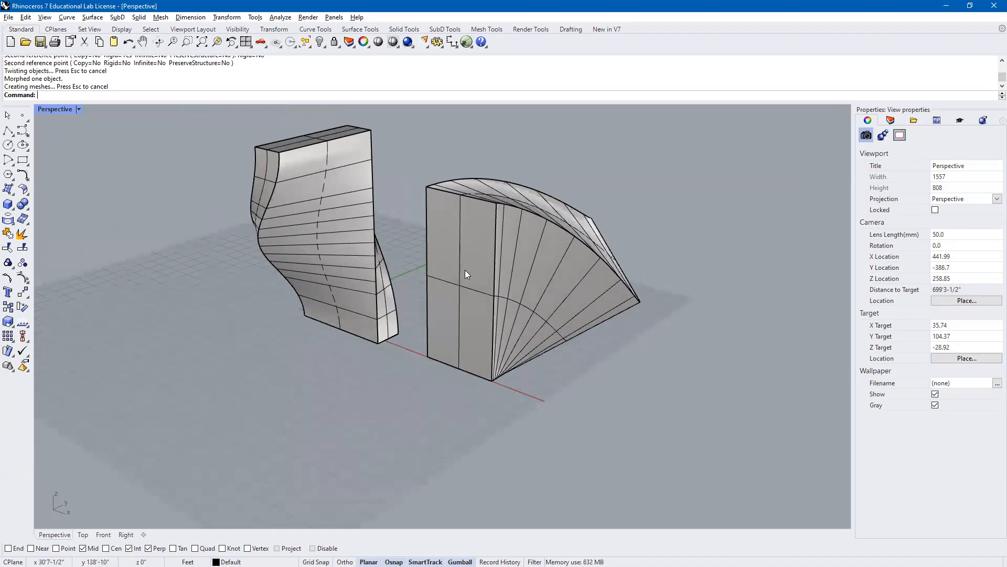
scroll(465, 270, "down", 2)
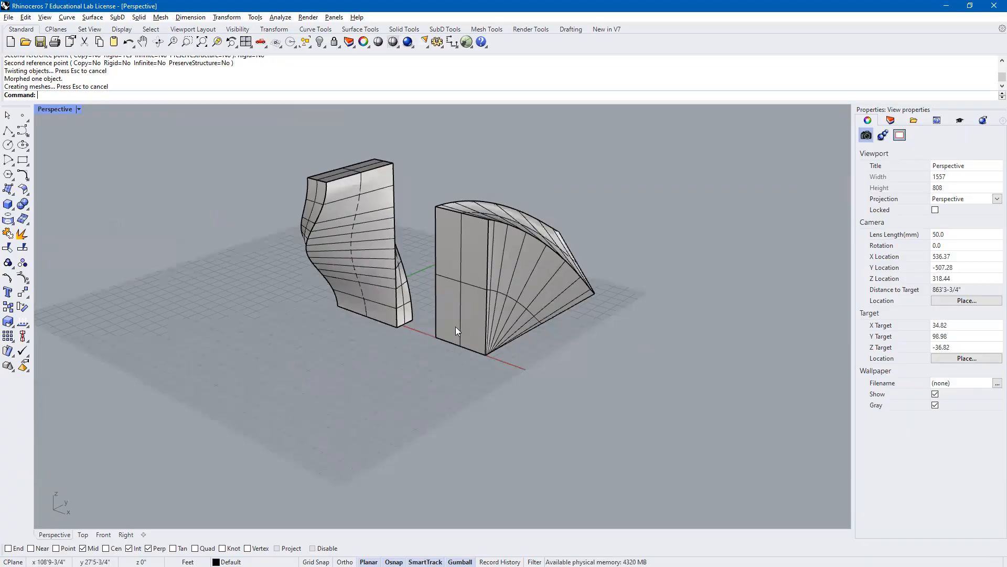
Step: Draw a new upright solid box on the empty negative-X side of the grid, apart from the two twisted boxes
right_click_drag(438, 398, 671, 361, "shift")
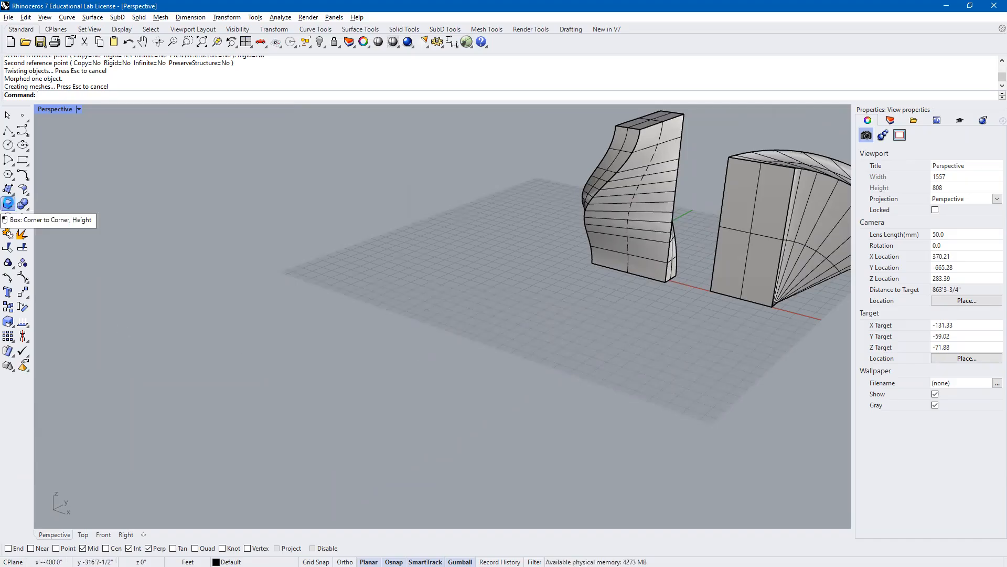
left_click(8, 204)
left_click(345, 273)
left_click(427, 286)
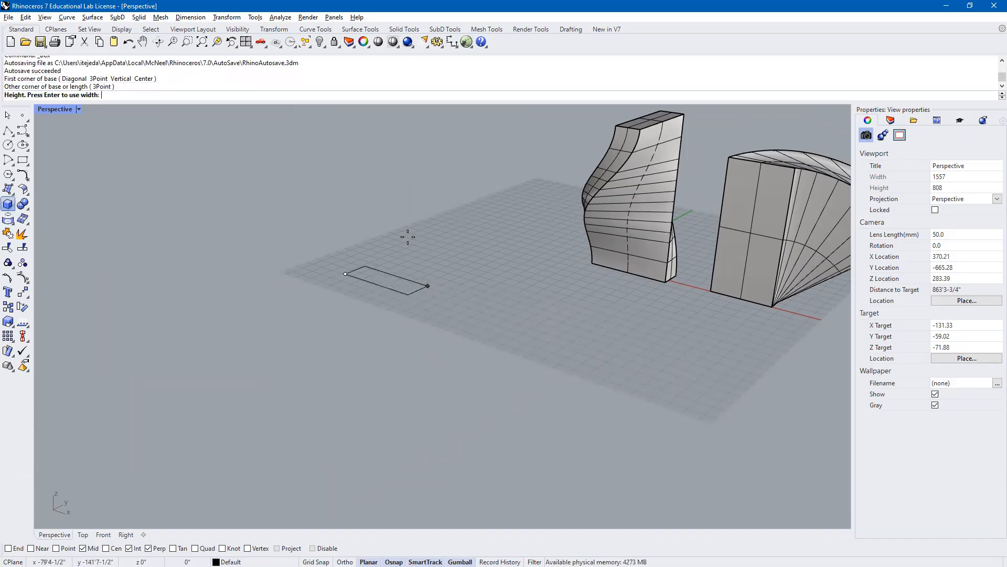
left_click(415, 183)
Step: Bend the new box toward positive X with its near vertical edge as spine, placing the bend point in the Front view
right_click_drag(236, 256, 261, 306, "shift")
scroll(416, 304, "up", 3)
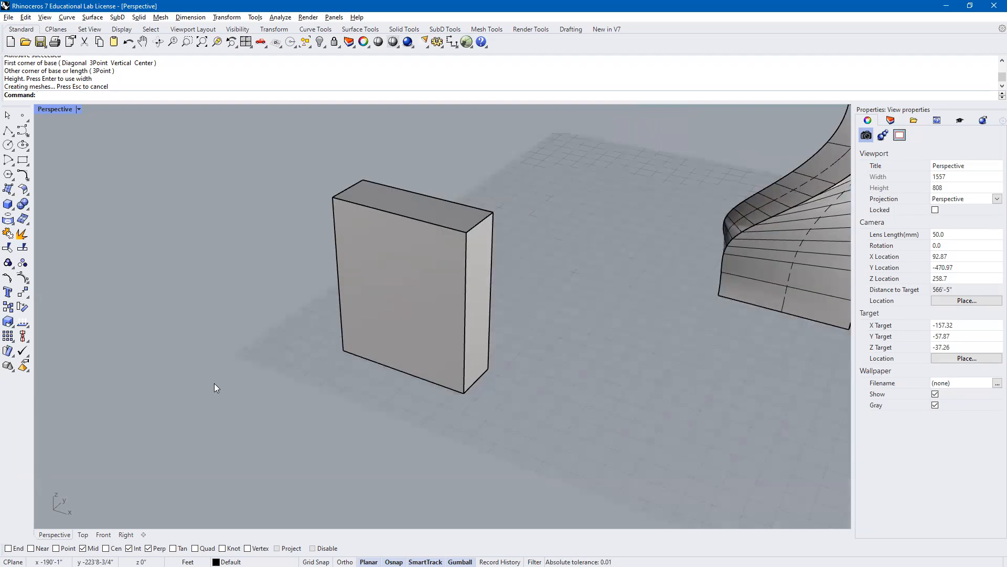
type("end")
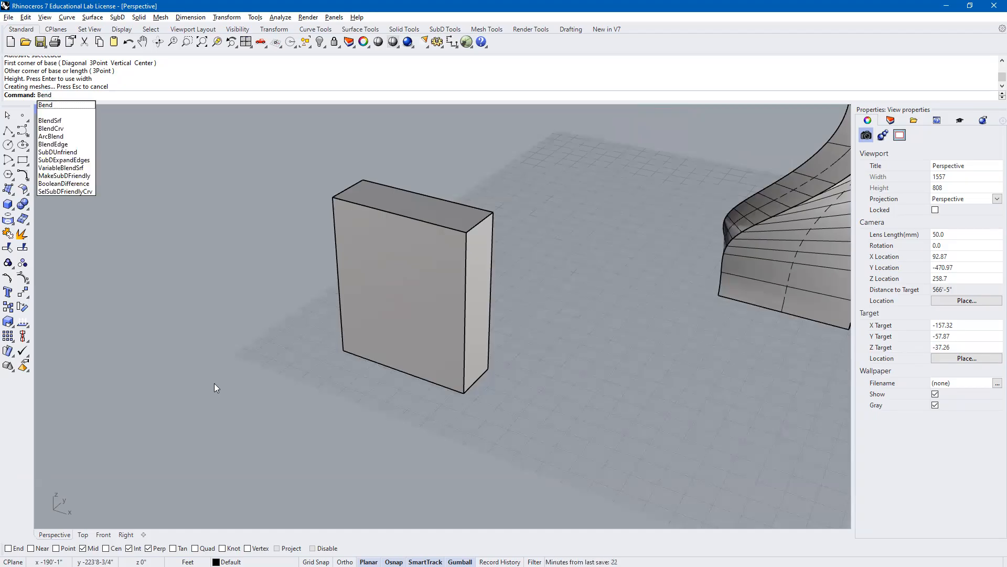
key("Return")
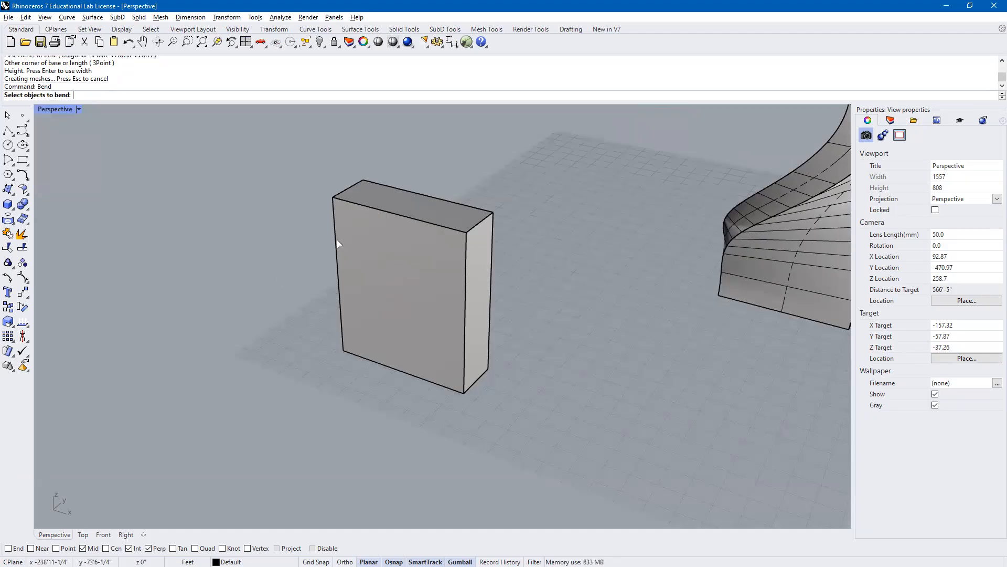
left_click(381, 209)
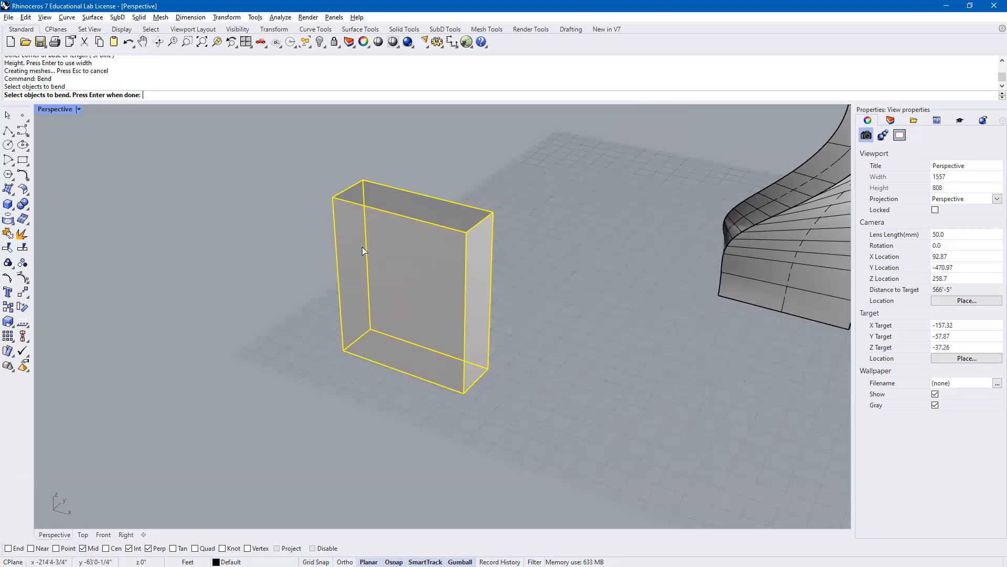
key("Return")
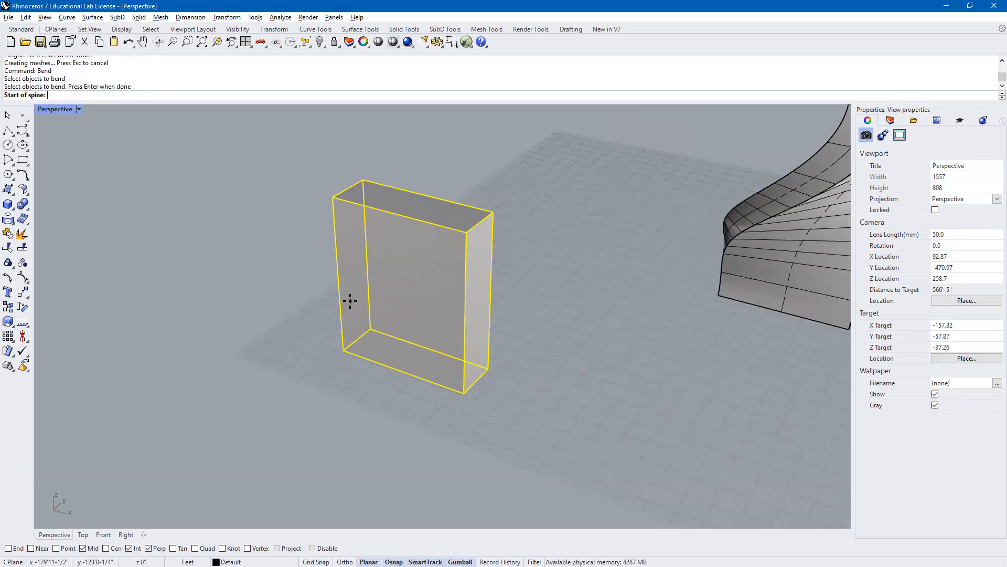
left_click(463, 393)
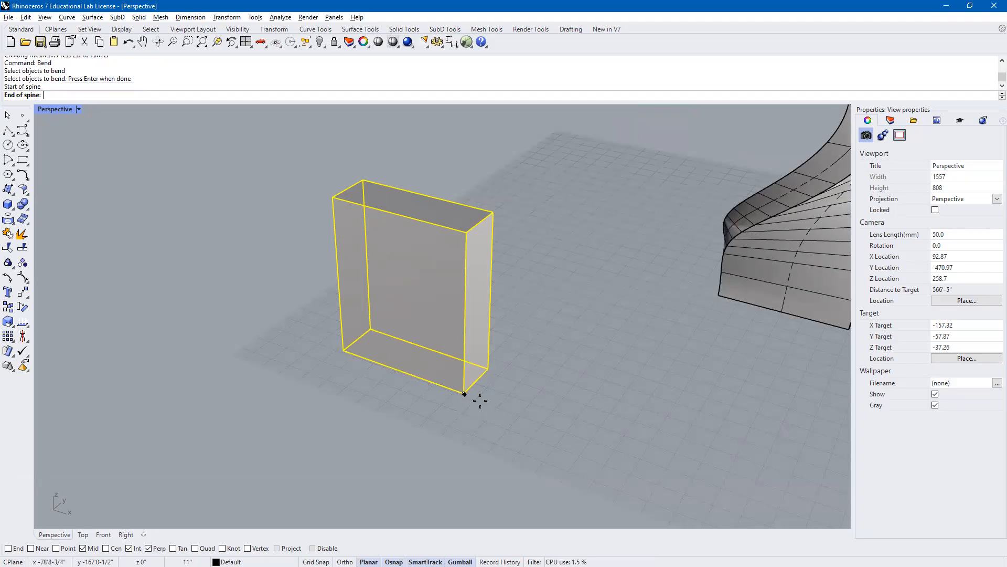
left_click(466, 233)
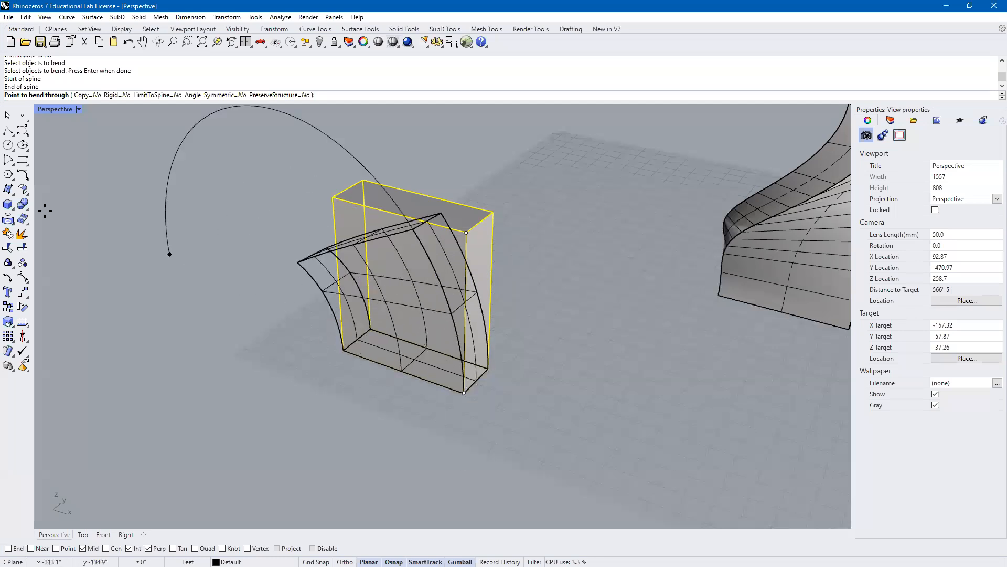
double_click(53, 109)
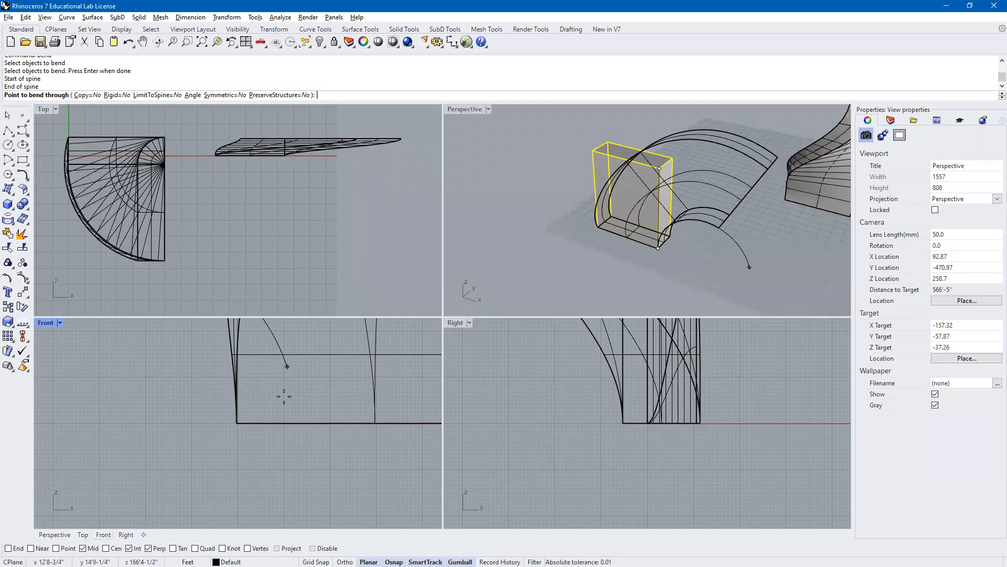
scroll(289, 391, "down", 3)
scroll(289, 391, "down", 3)
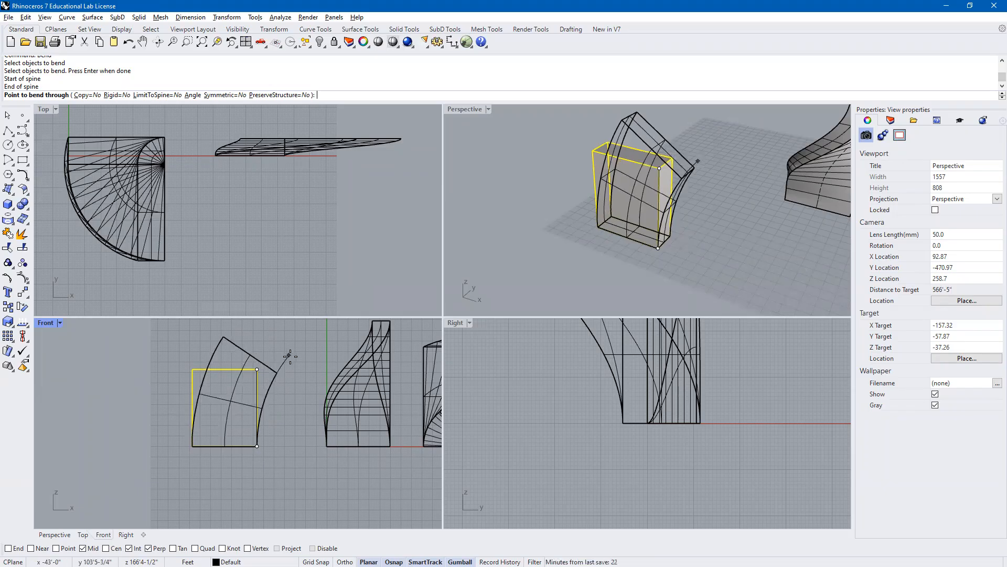
left_click(289, 356)
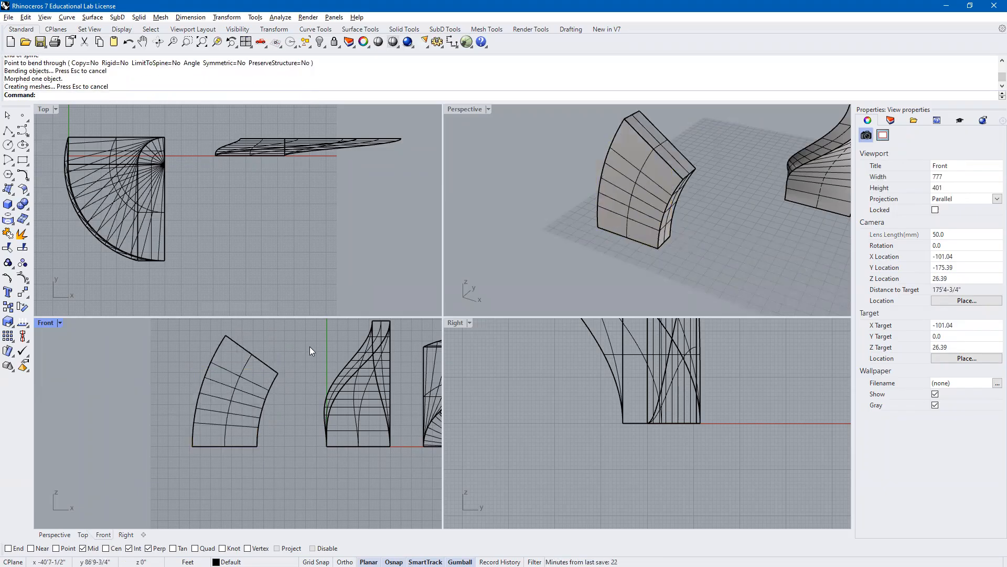
Step: Inspect the bent box from several sides in the Perspective view and compare it with the two twisted boxes
double_click(457, 110)
right_click_drag(501, 255, 520, 253)
mouse_move(485, 301)
right_mouse_down("shift")
mouse_move(474, 308)
mouse_move(479, 284)
right_mouse_up("shift")
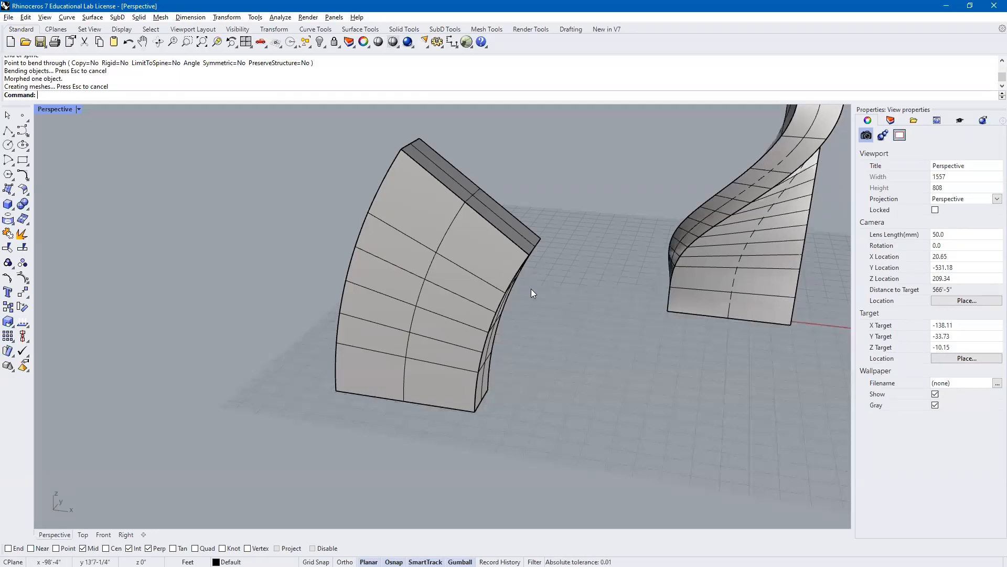
right_click_drag(550, 310, 503, 311)
scroll(504, 309, "down", 2)
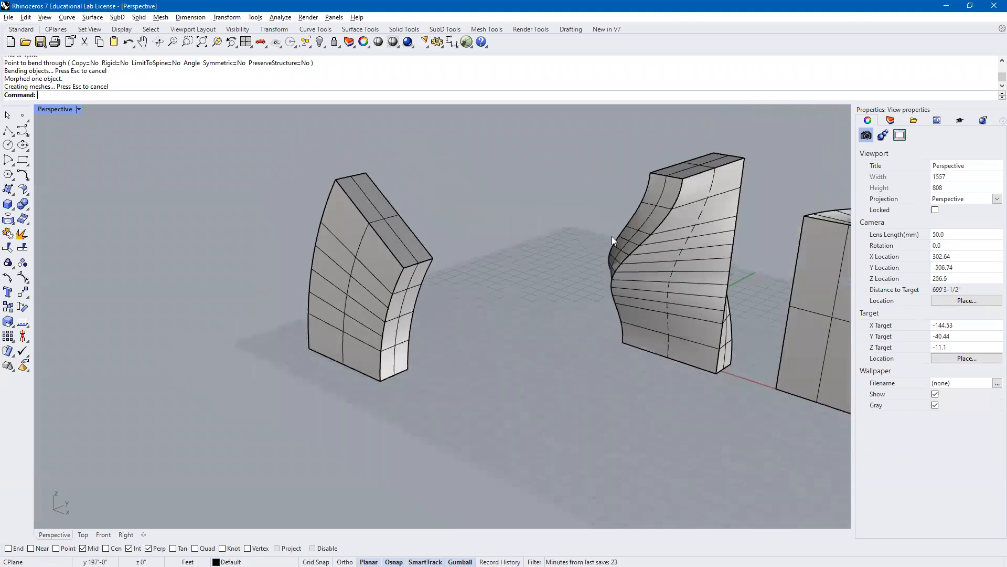
right_click_drag(620, 258, 474, 289, "shift")
scroll(506, 265, "down", 2)
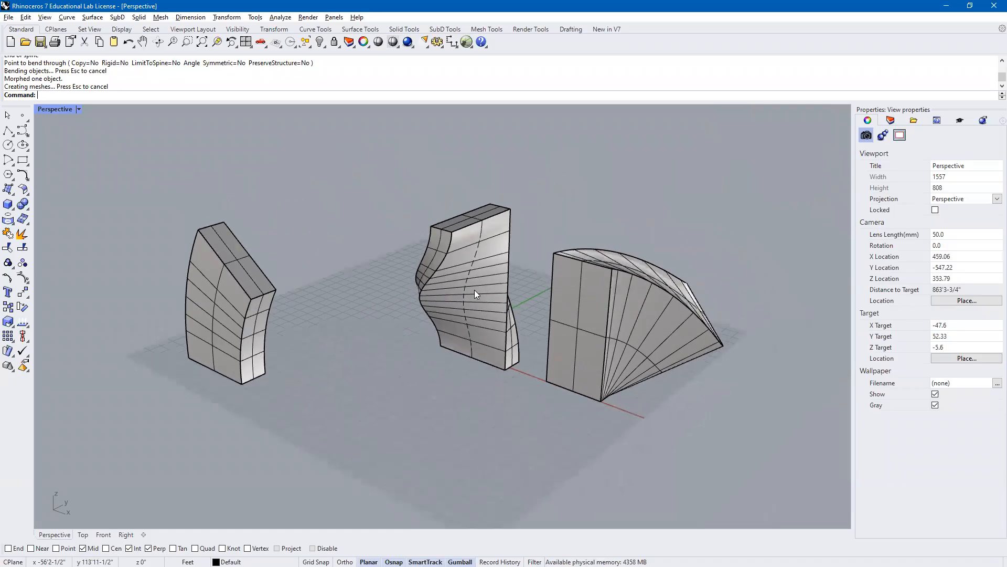
left_click(262, 295)
left_click(309, 323)
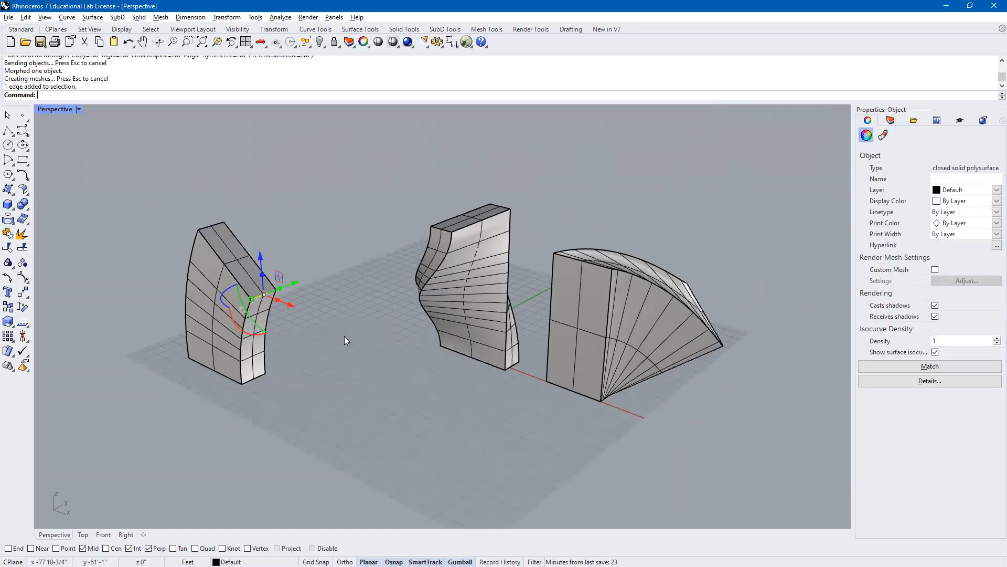
Step: Delete the two twisted boxes and the bent box to empty the scene
left_click(345, 342)
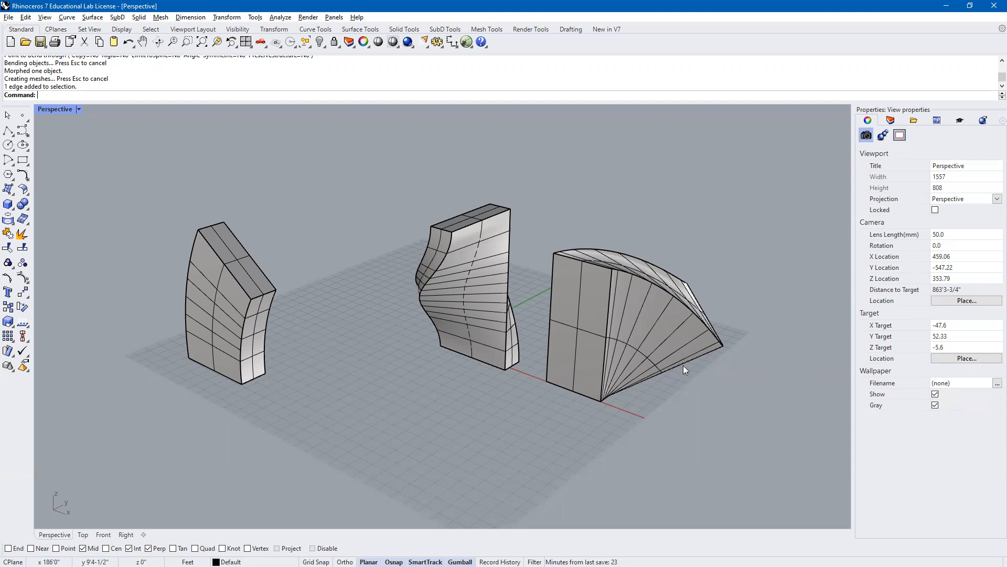
left_click_drag(718, 219, 98, 292)
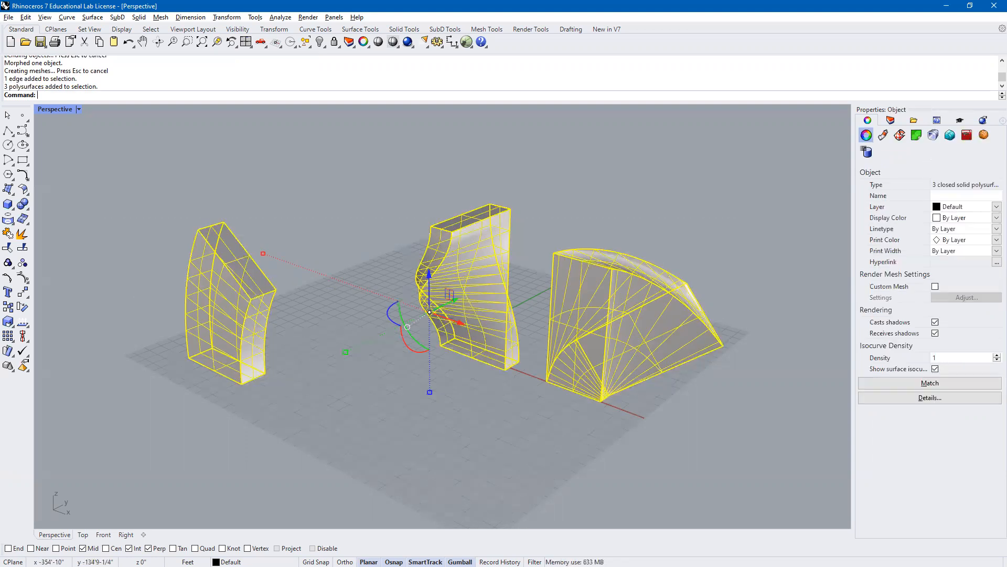
key("Delete")
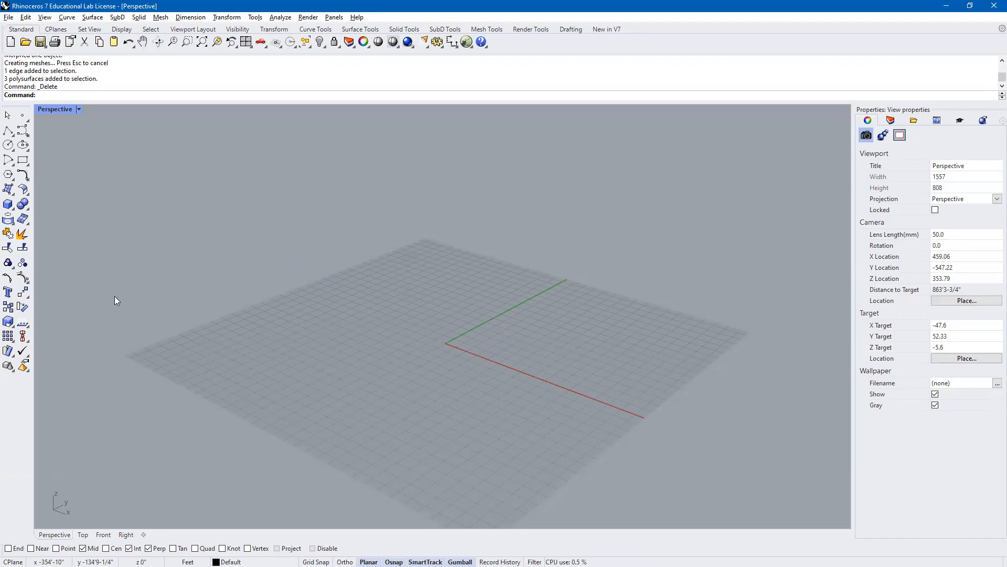
Step: Draw a long upright solid box across the positive Y axis, just behind the origin
left_click(8, 204)
left_click(438, 312)
left_click(544, 329)
left_click(527, 287)
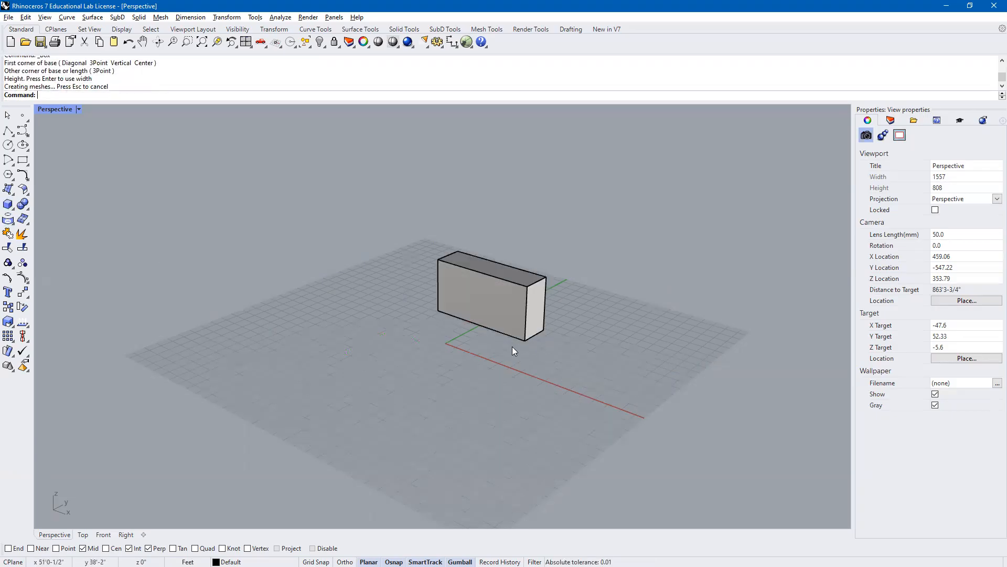
Step: Draw a rectangle and a separate circle beside it on the grid, on the negative-Y side of the box
right_click_drag(478, 358, 419, 370, "shift")
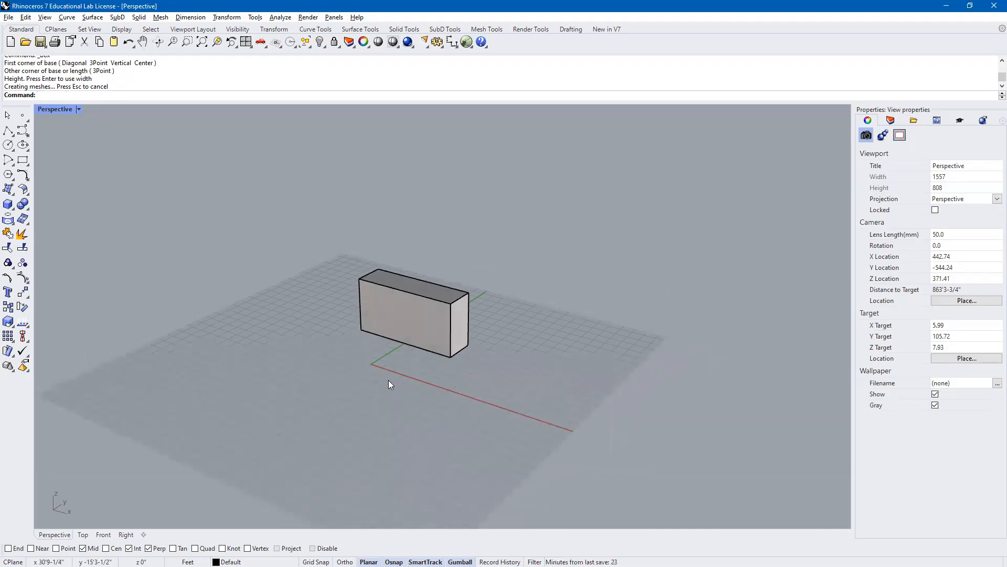
left_click(22, 160)
left_click(252, 364)
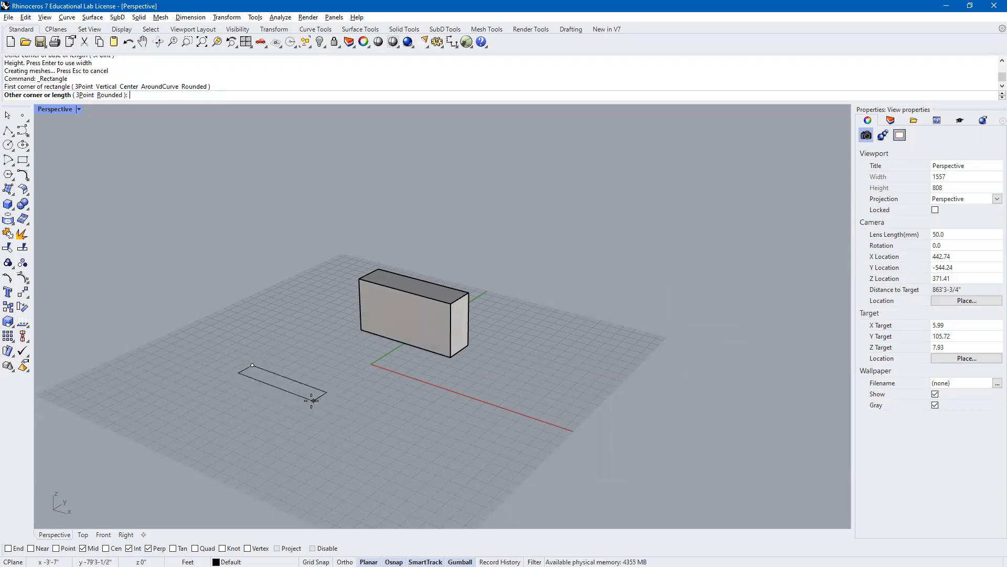
left_click(279, 396)
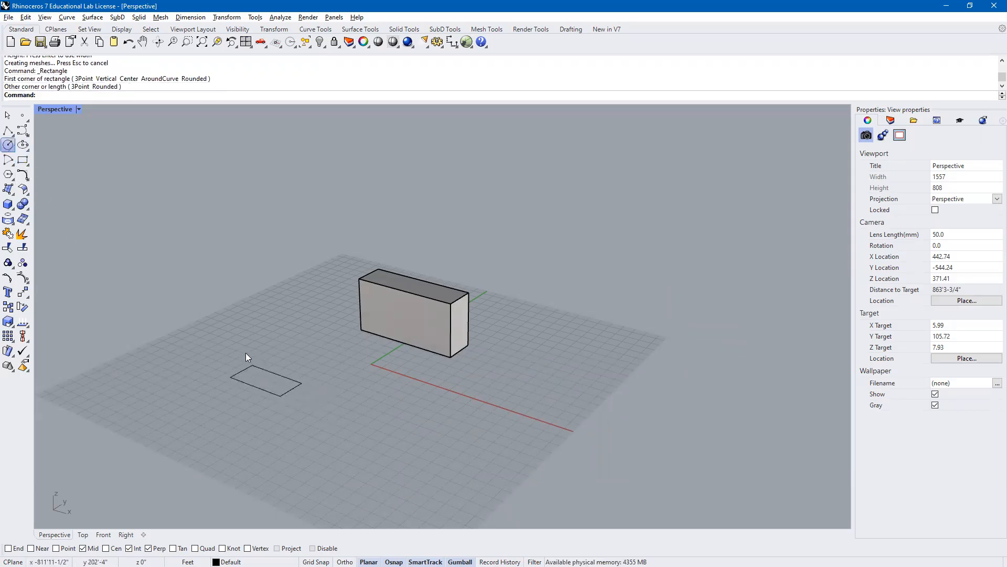
left_click(312, 407)
left_click(322, 415)
Step: Extrude the rectangle upward about 77 feet with ExtrudeCrv as a solid, keeping the input curve
right_click_drag(308, 401, 355, 371, "shift")
scroll(321, 393, "up", 4)
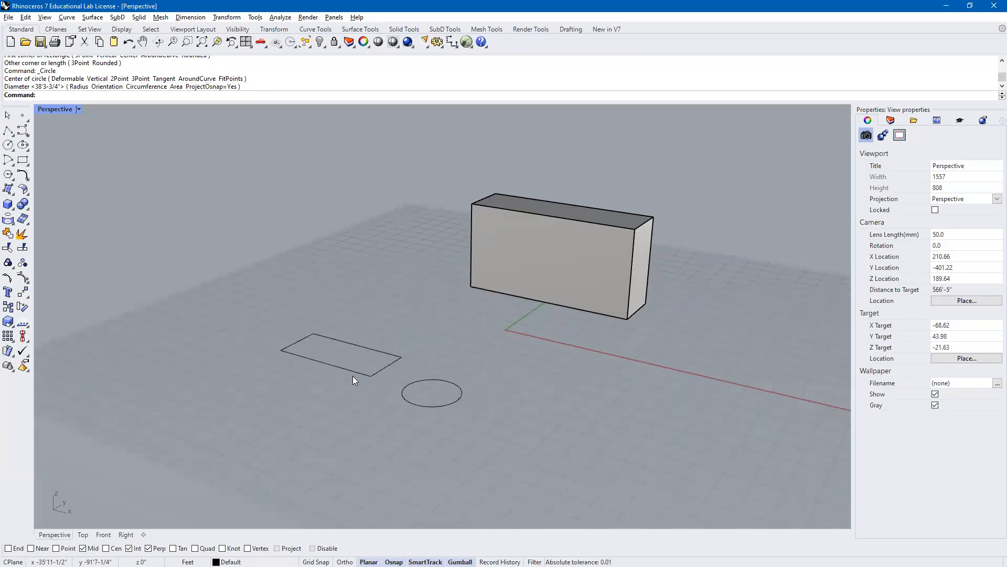
type("ExtrudeCrv")
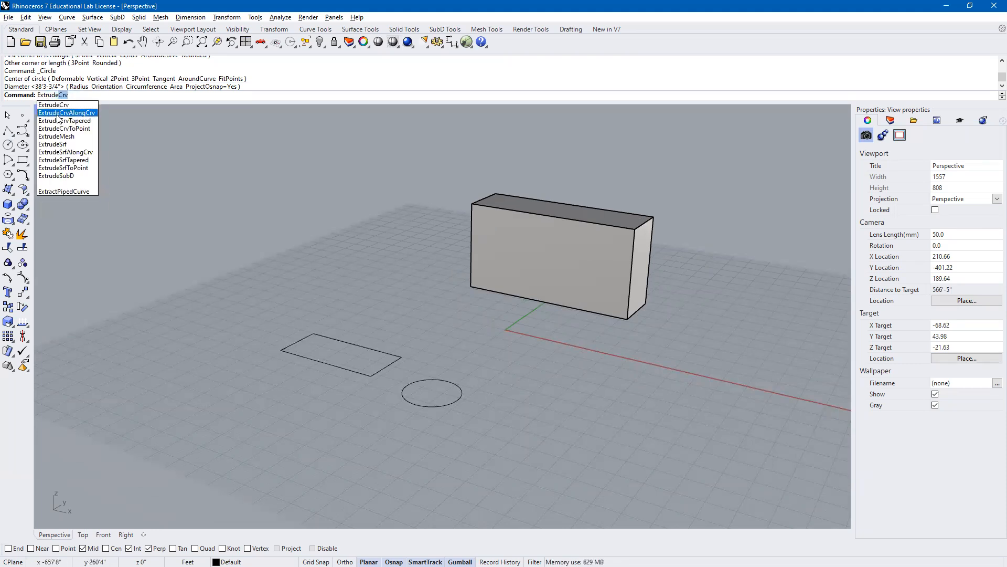
key("Return")
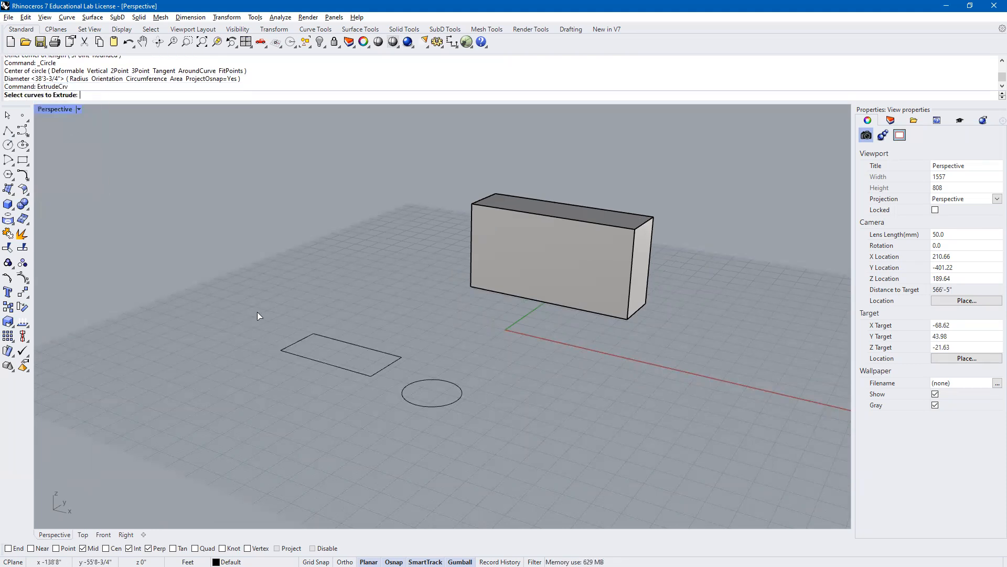
left_click(351, 344)
key("Return")
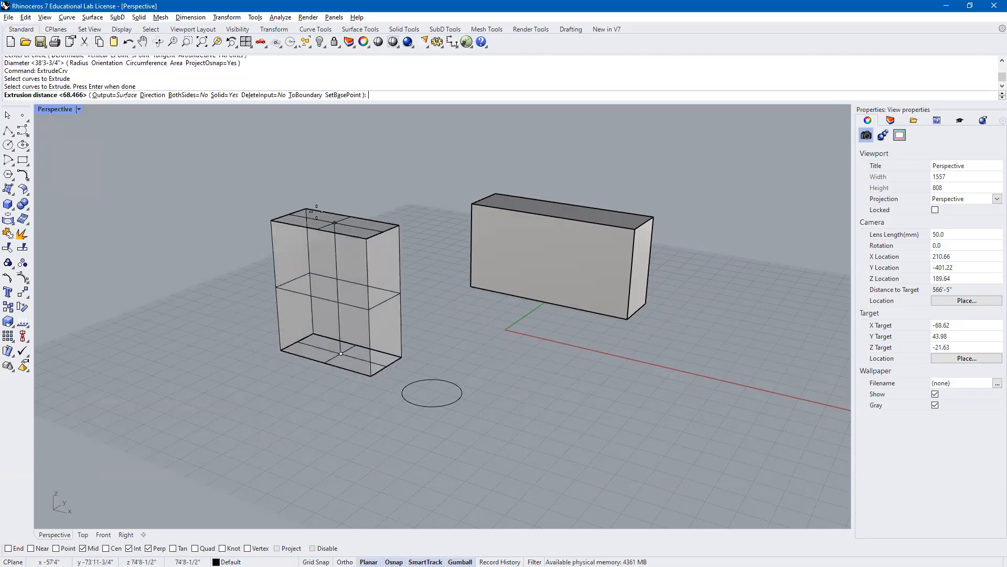
left_click(312, 211)
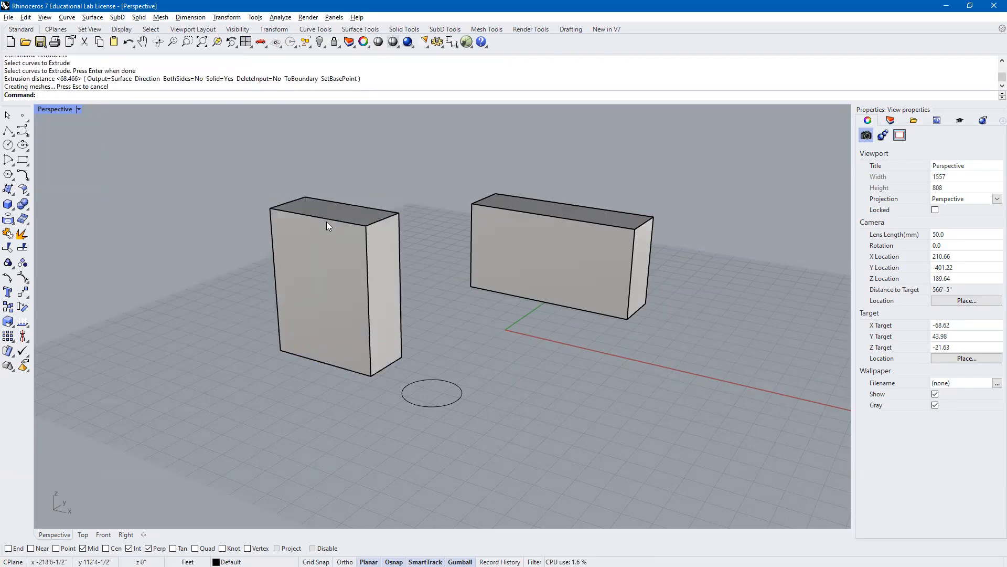
Step: Move the extruded box about 92 feet toward negative X and check the source rectangle
left_click(328, 225)
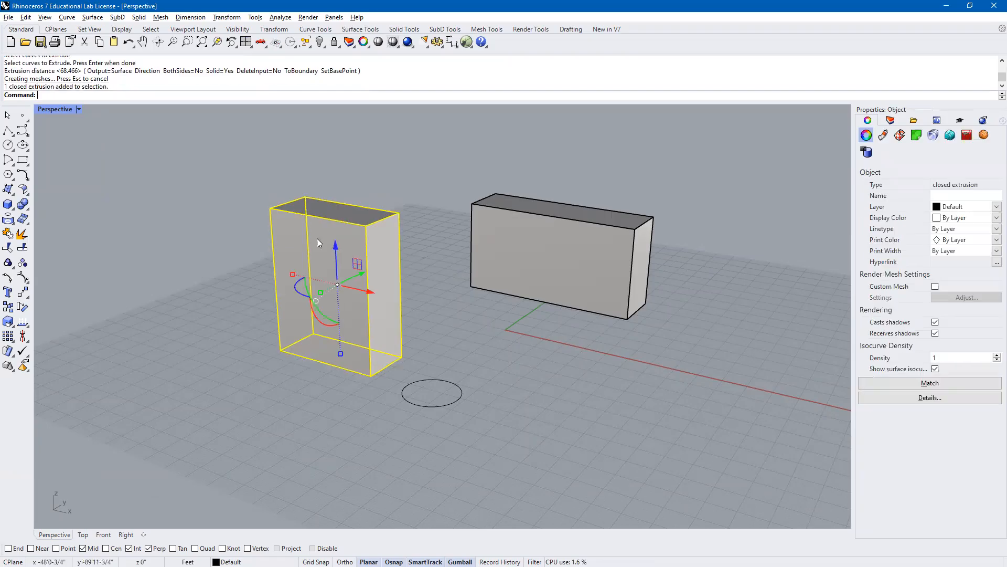
left_click_drag(332, 284, 205, 270)
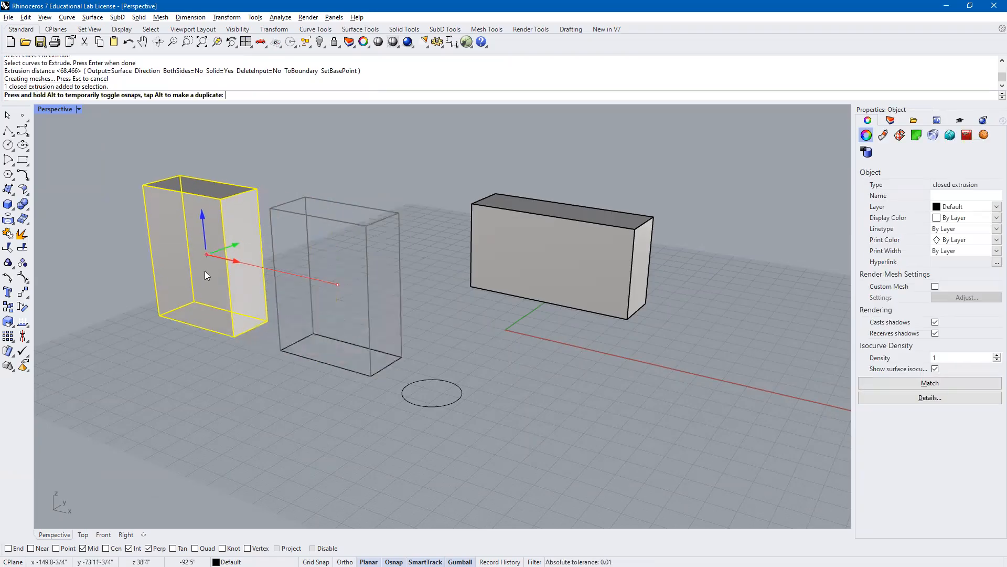
left_click(314, 361)
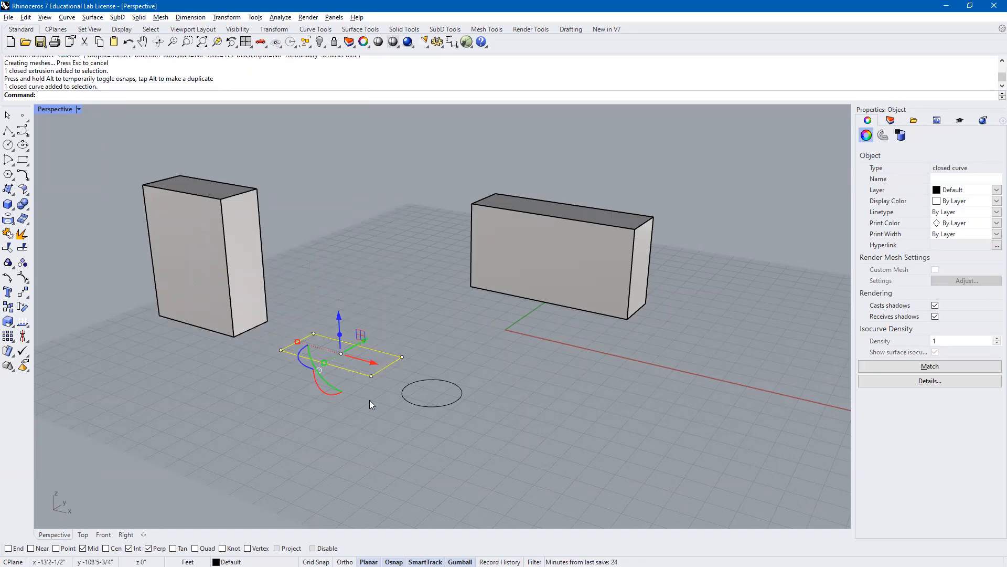
left_click(304, 245)
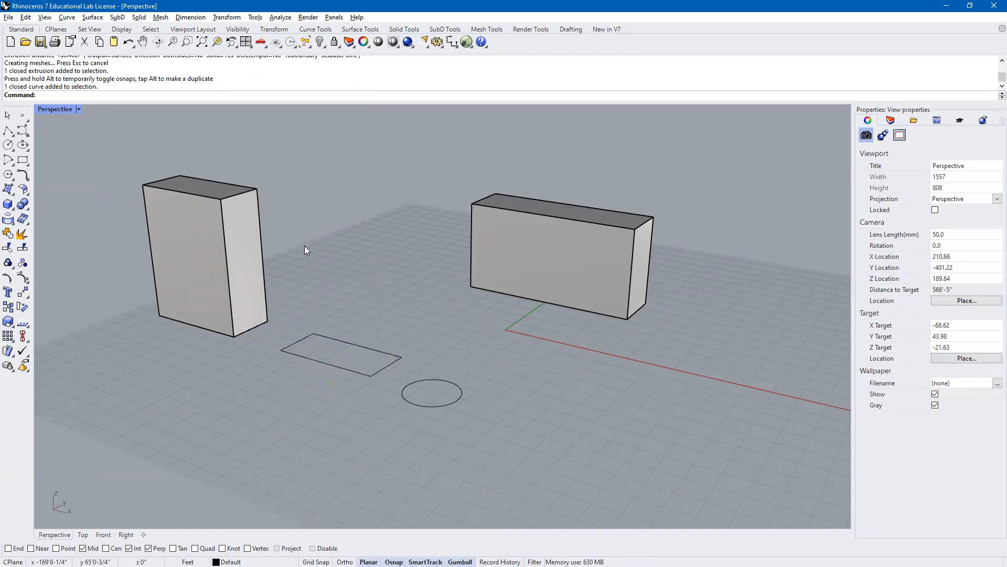
Step: Extrude the circle upward into a tall solid cylinder with ExtrudeCrv, keeping the input curve
type("ExtrudeCrv")
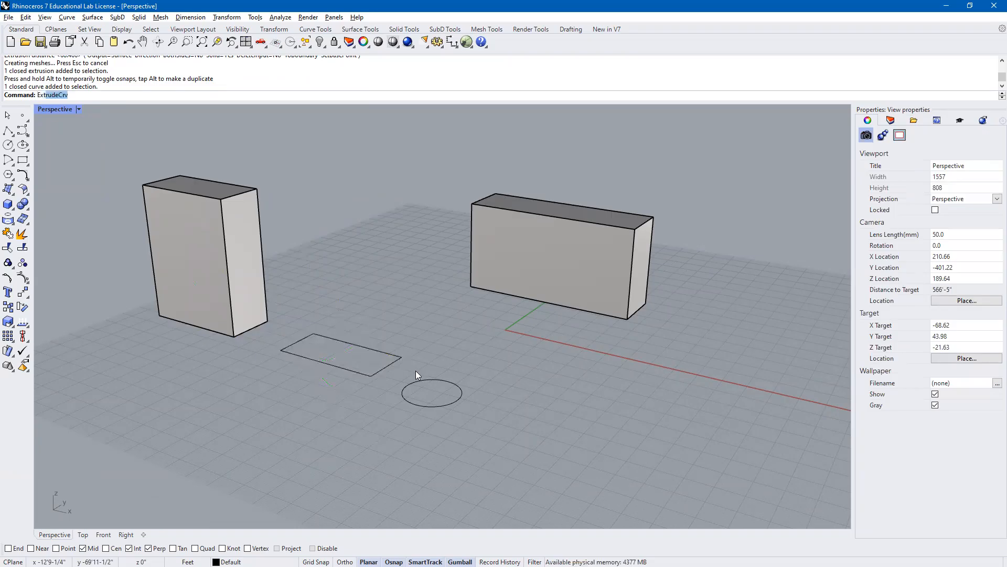
key("Return")
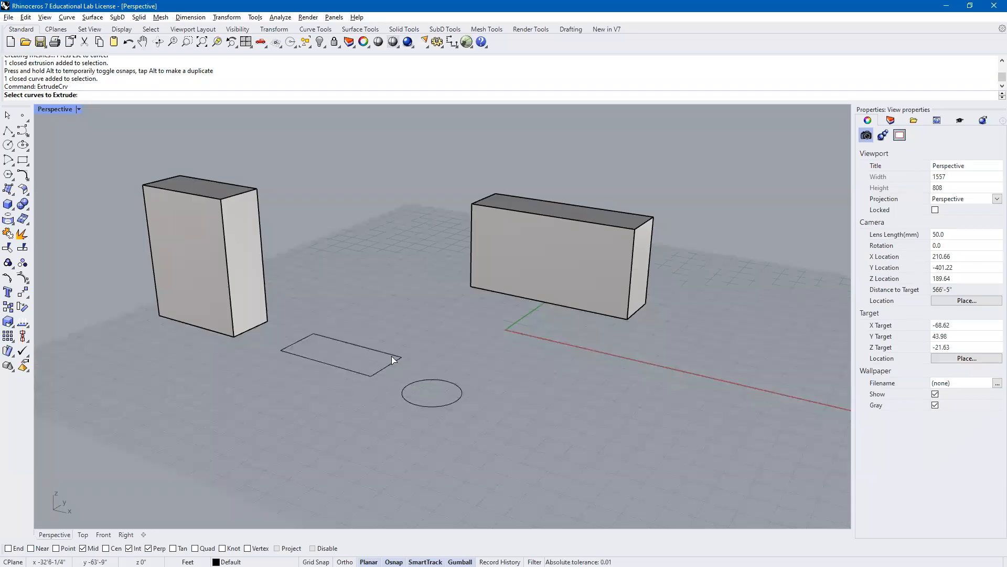
left_click(431, 379)
key("Return")
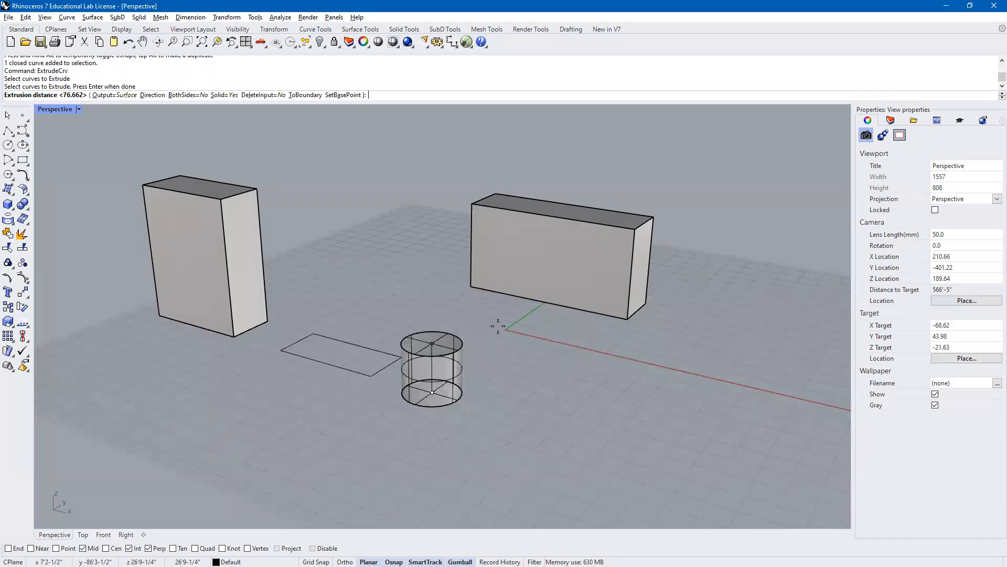
left_click(557, 404)
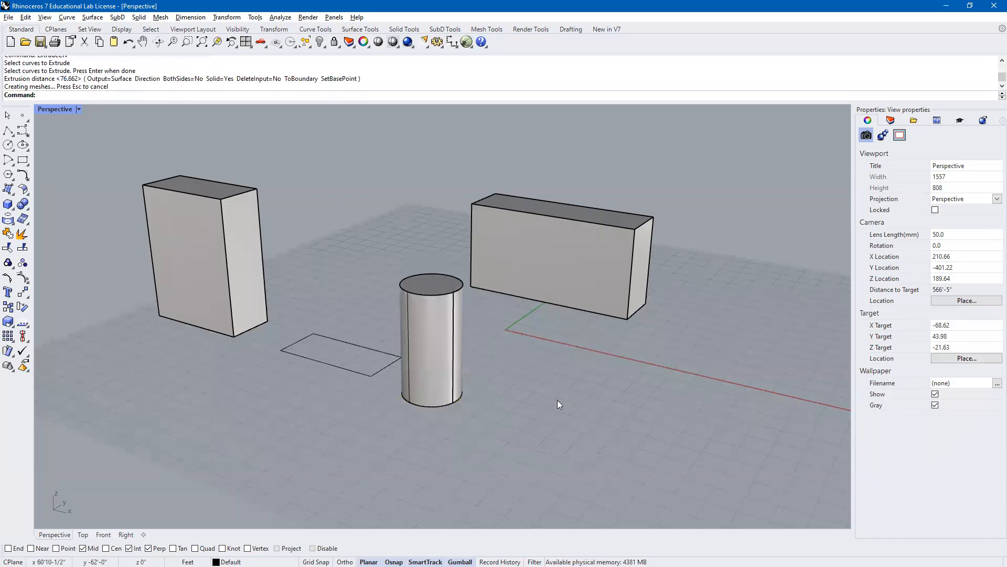
Step: Try moving the cylinder off its source circle toward the extruded box, and undo the move
left_click(444, 332)
left_click_drag(458, 332, 195, 353)
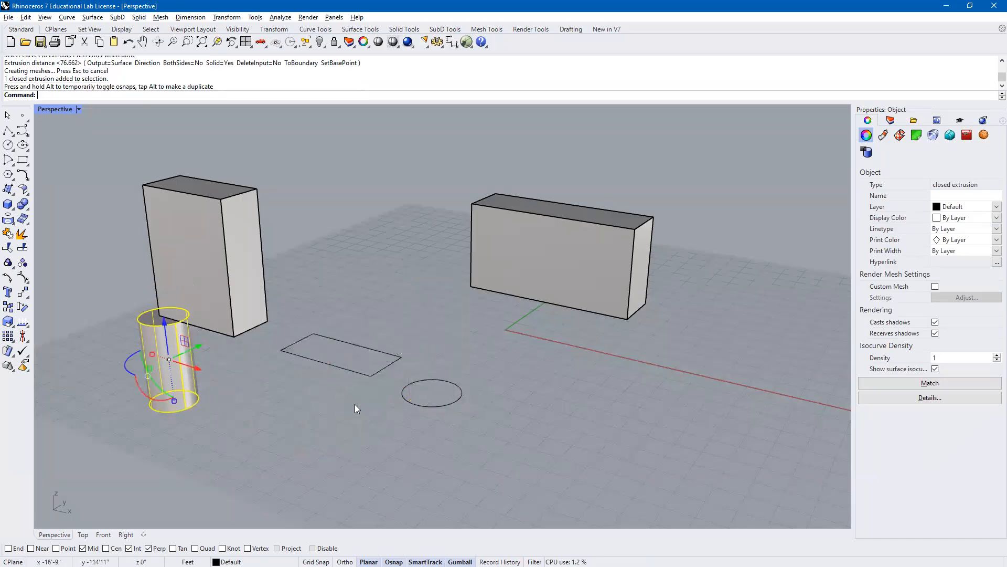
left_click(350, 408)
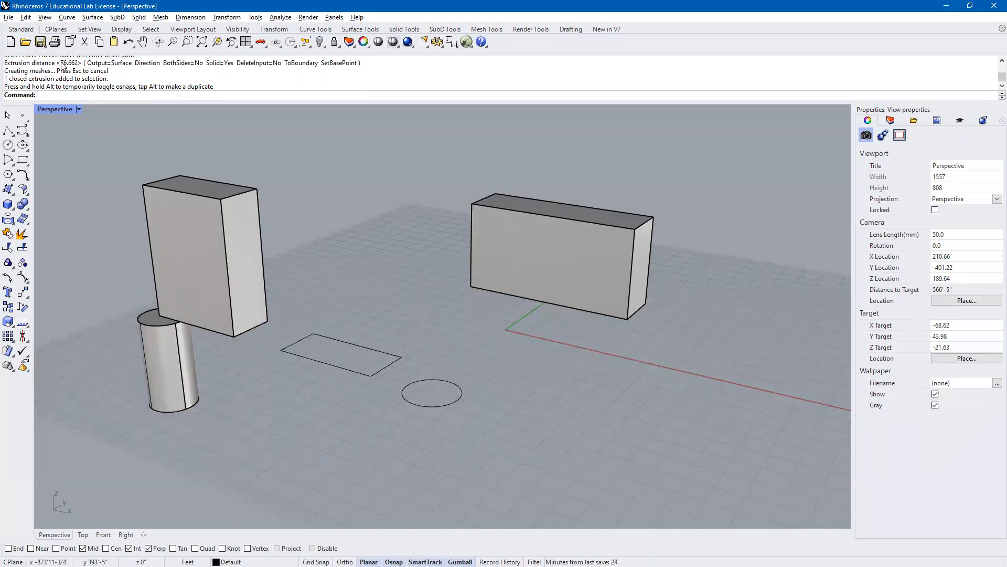
left_click(128, 42)
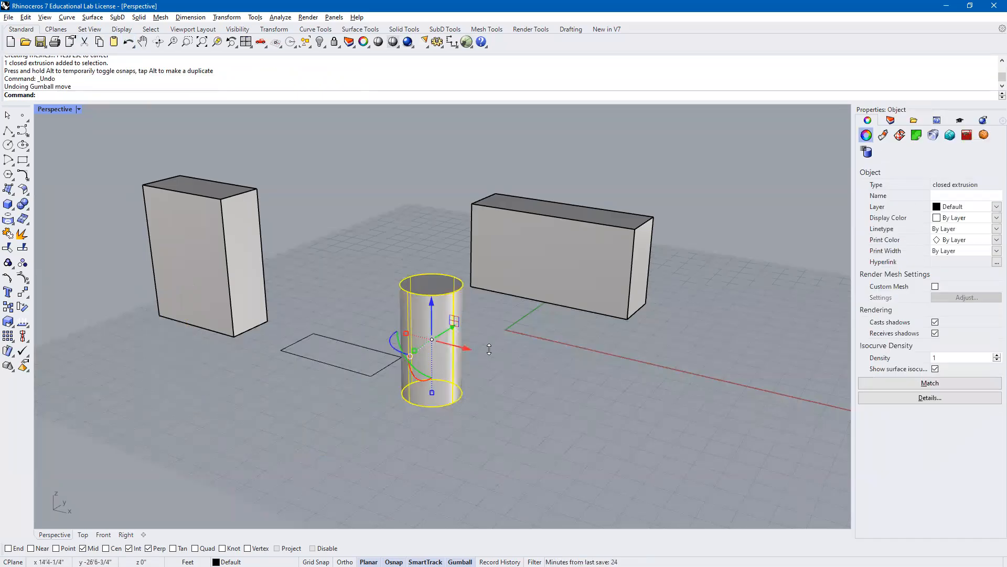
Step: Move the cylinder off its source circle toward the negative-X side and check the original rectangle and circle curves
right_click_drag(498, 332, 470, 342)
mouse_move(432, 339)
left_mouse_down()
mouse_move(360, 360)
mouse_move(254, 304)
mouse_move(205, 317)
left_mouse_up()
right_click_drag(333, 434, 370, 349)
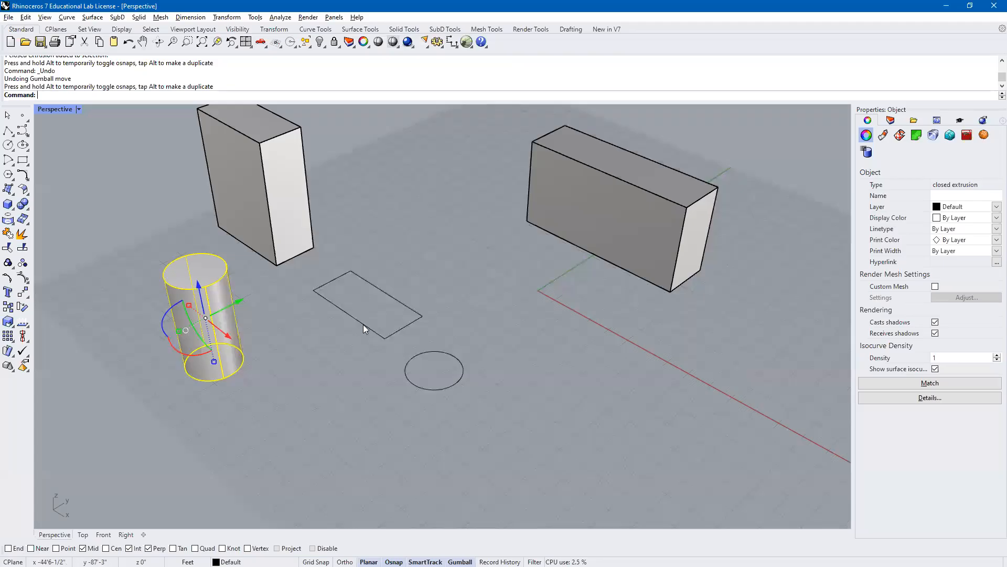
left_click(363, 324)
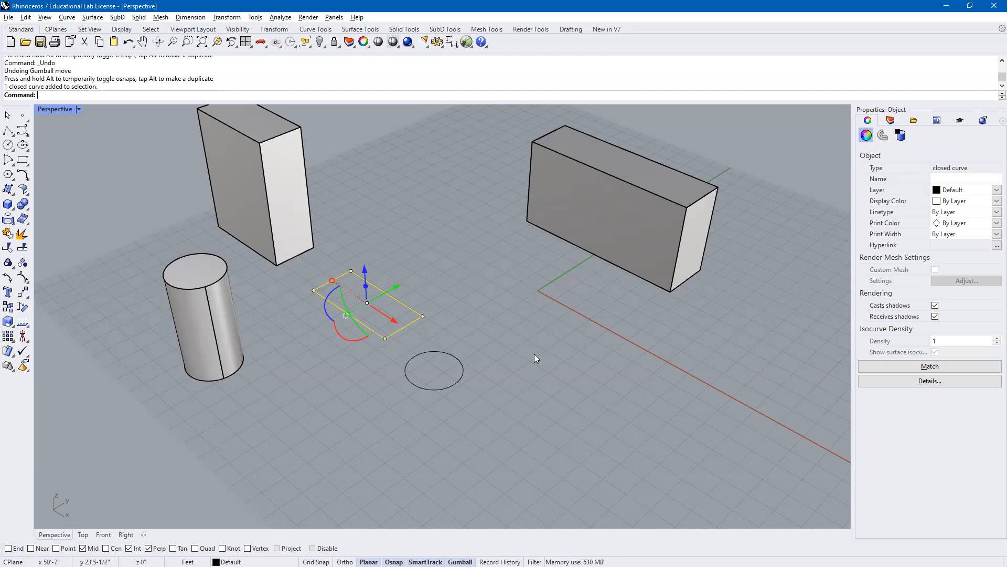
left_click(458, 375)
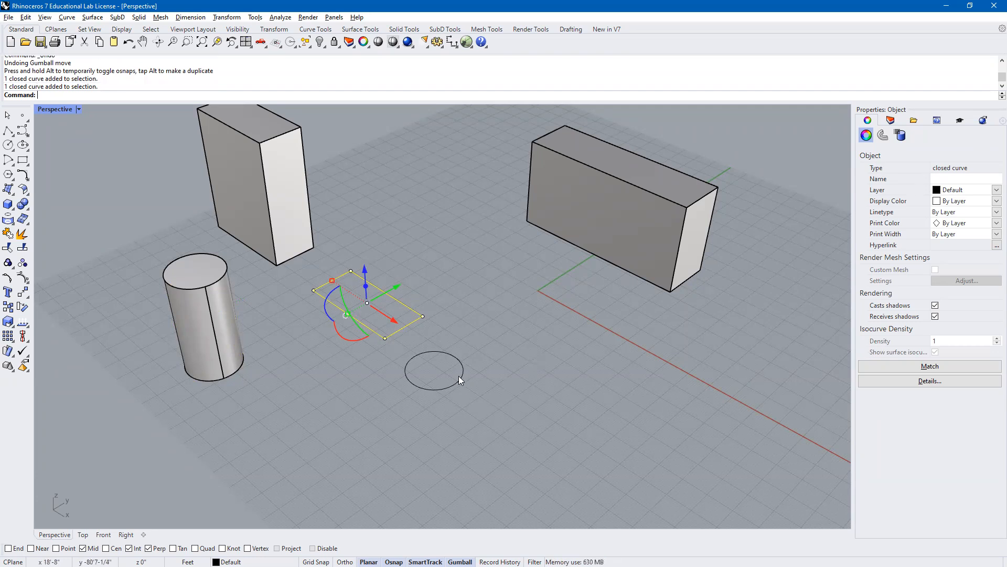
left_click(507, 339)
Step: Lower only the short top edge at the positive-X end of the extruded box to slope its top
left_click(269, 164)
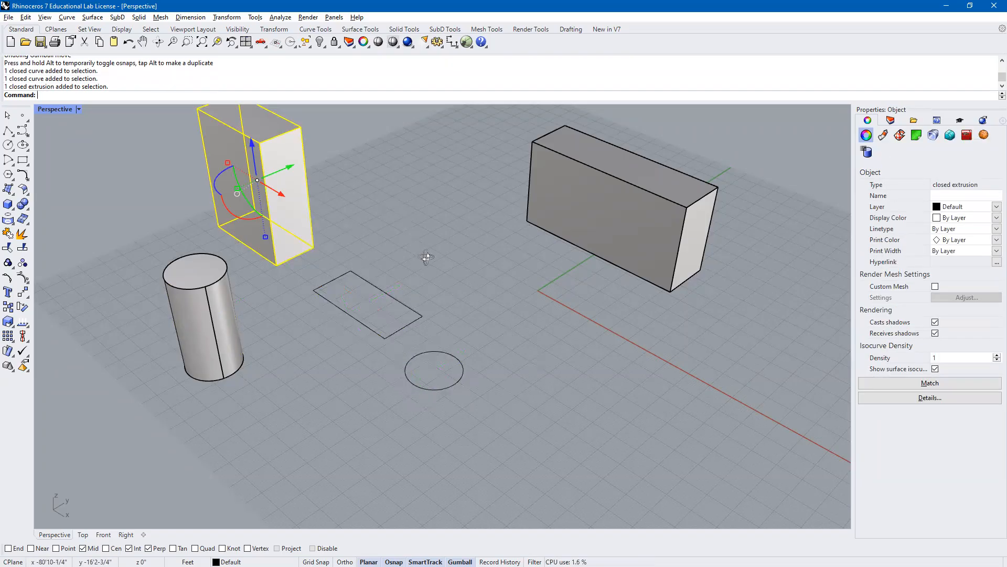
right_click_drag(425, 254, 301, 145)
key("Escape")
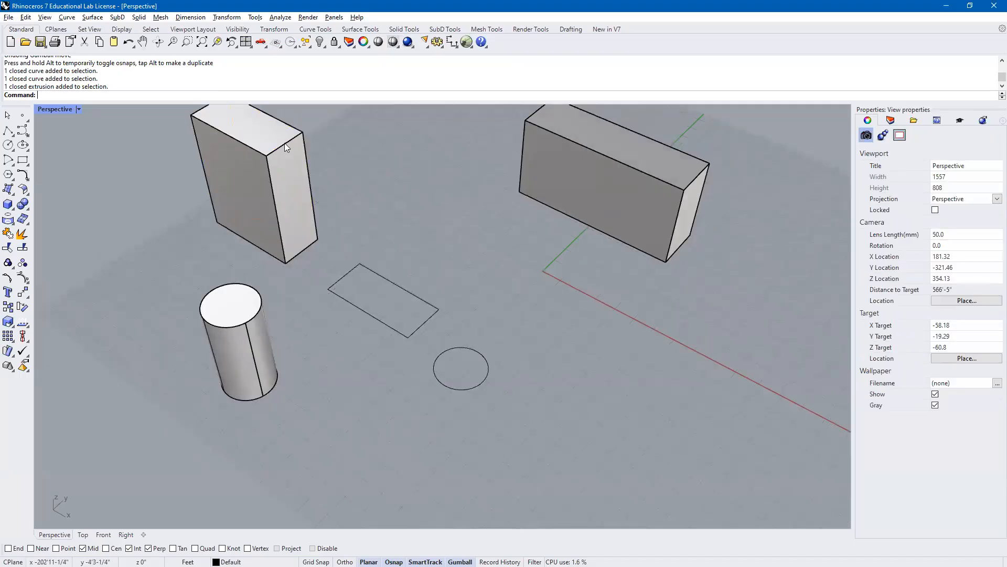
left_click(284, 144, "ctrl+shift")
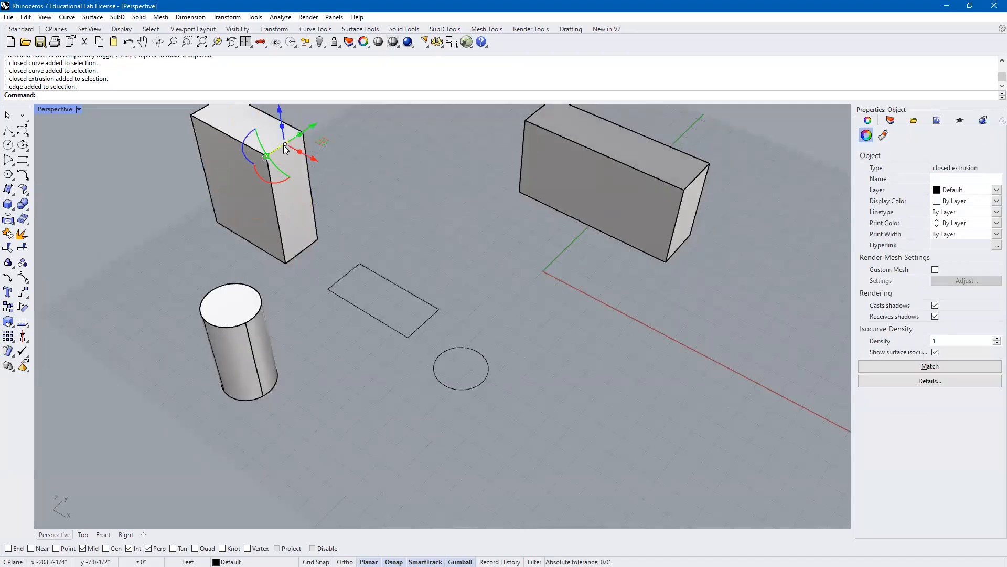
left_click_drag(282, 116, 284, 169)
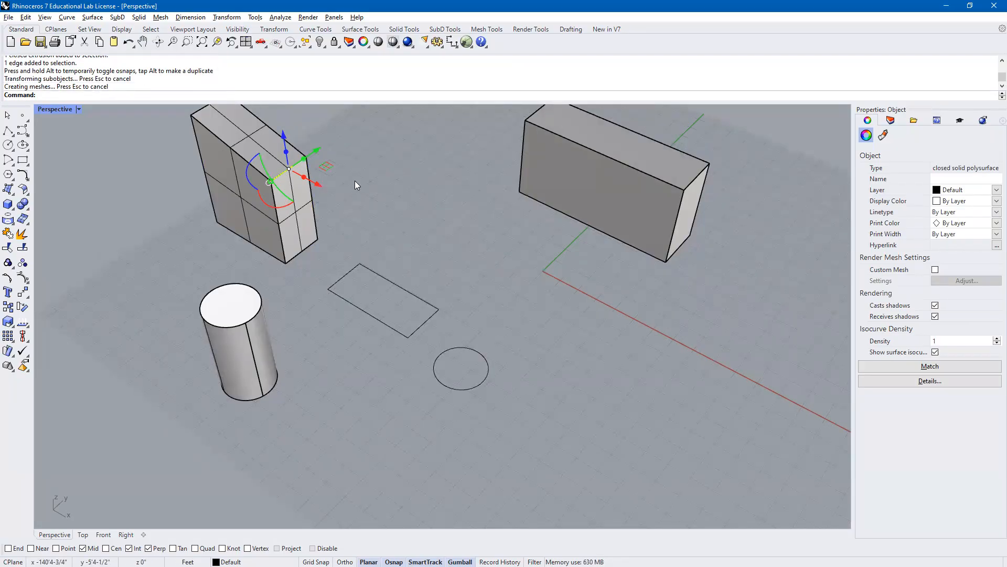
left_click(397, 191)
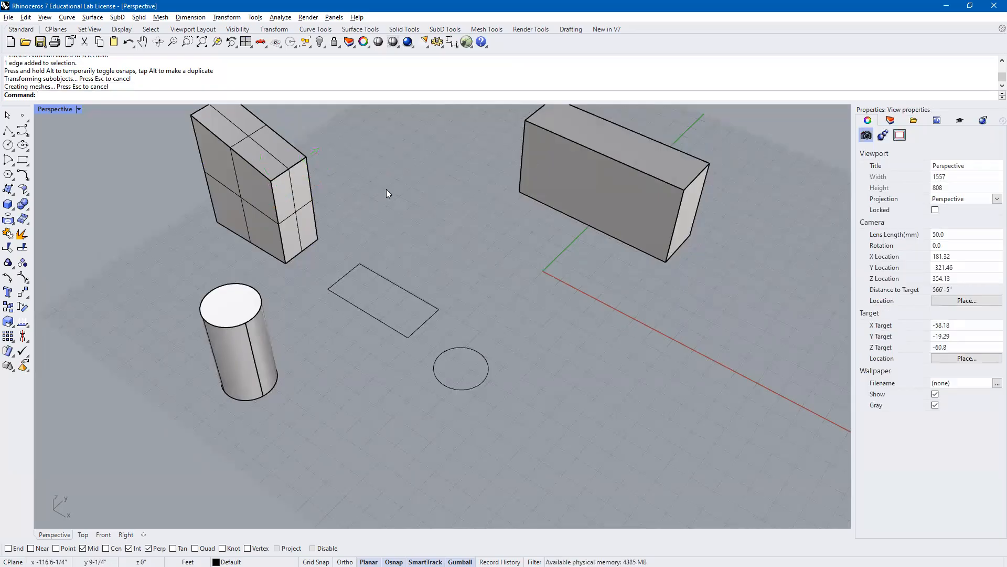
Step: Examine the object type and shape of the box with the sloped top in the Perspective view
left_click(283, 170)
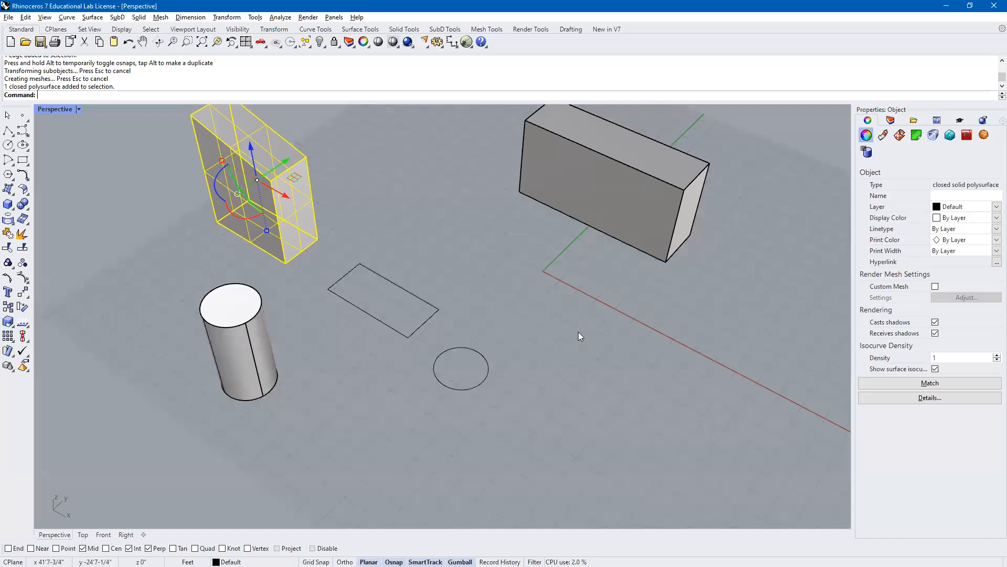
right_click_drag(418, 268, 411, 234)
left_click(411, 234)
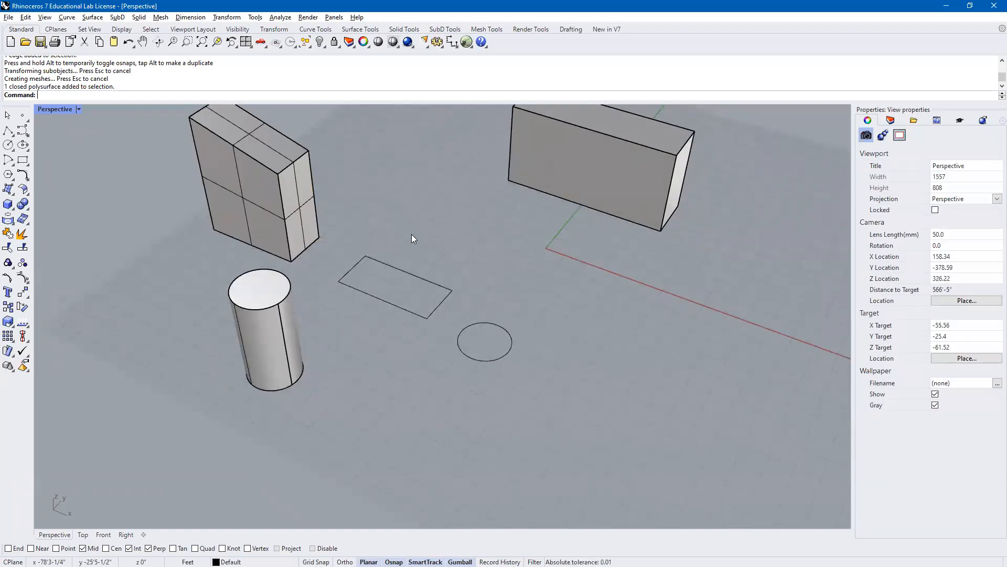
left_click(267, 166)
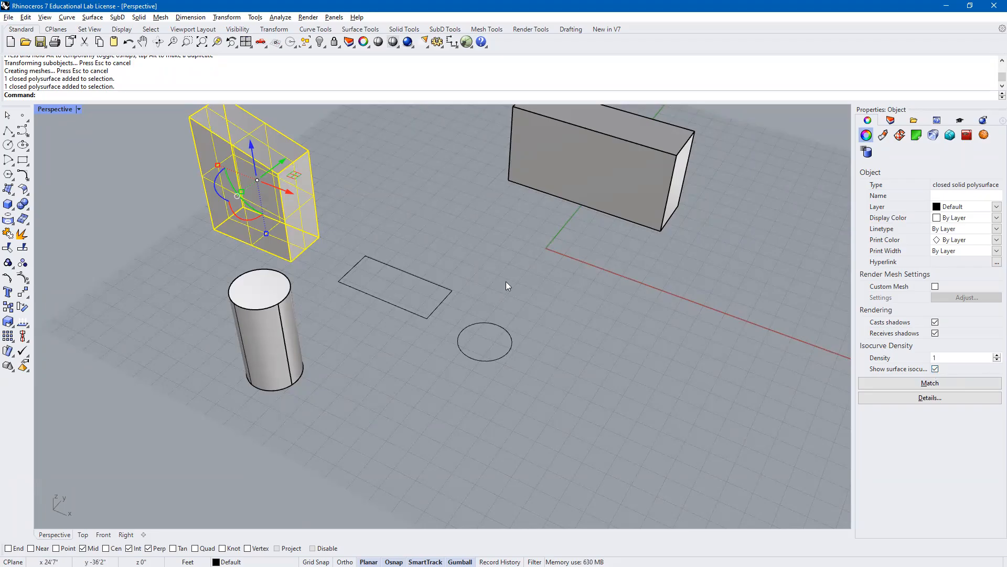
left_click(454, 266)
right_click_drag(451, 254, 454, 329, "shift")
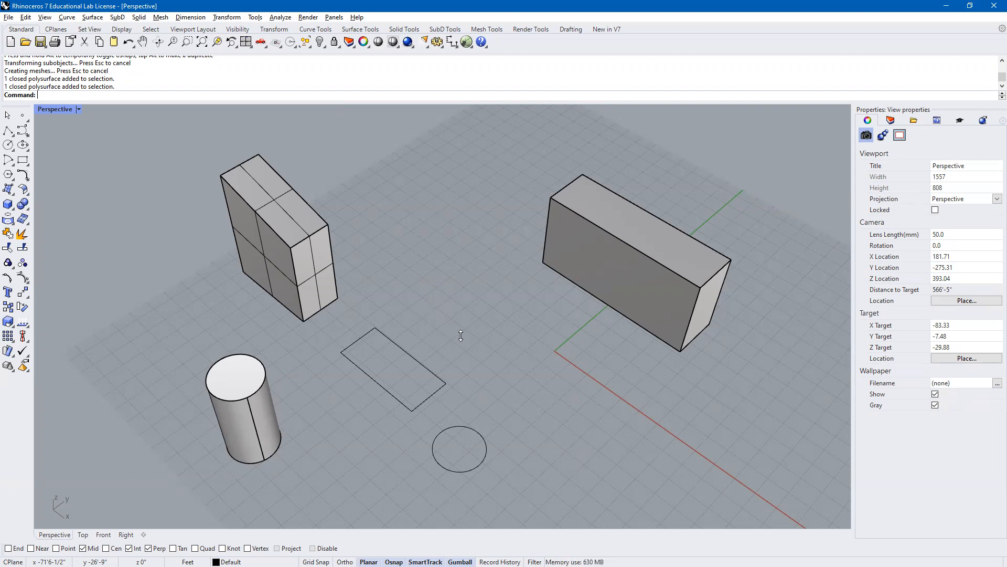
Step: Select every curve and solid in the Perspective view and delete them all
scroll(462, 336, "down", 3)
right_click_drag(486, 384, 480, 308, "shift")
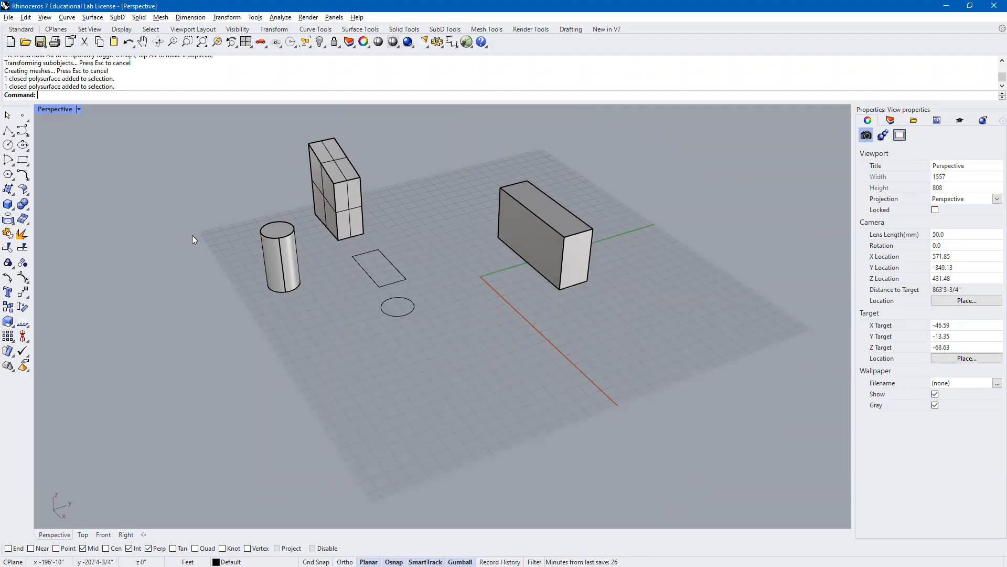
left_click_drag(184, 122, 726, 397)
key("Delete")
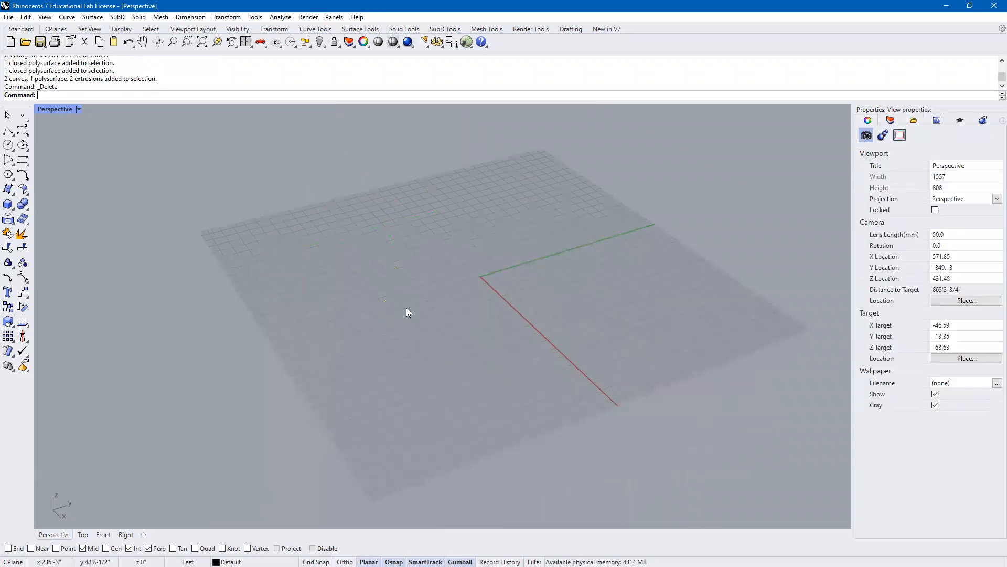
Step: Create a large corner-to-corner rectangular plane surface on the construction plane, spanning the origin
left_click(14, 193)
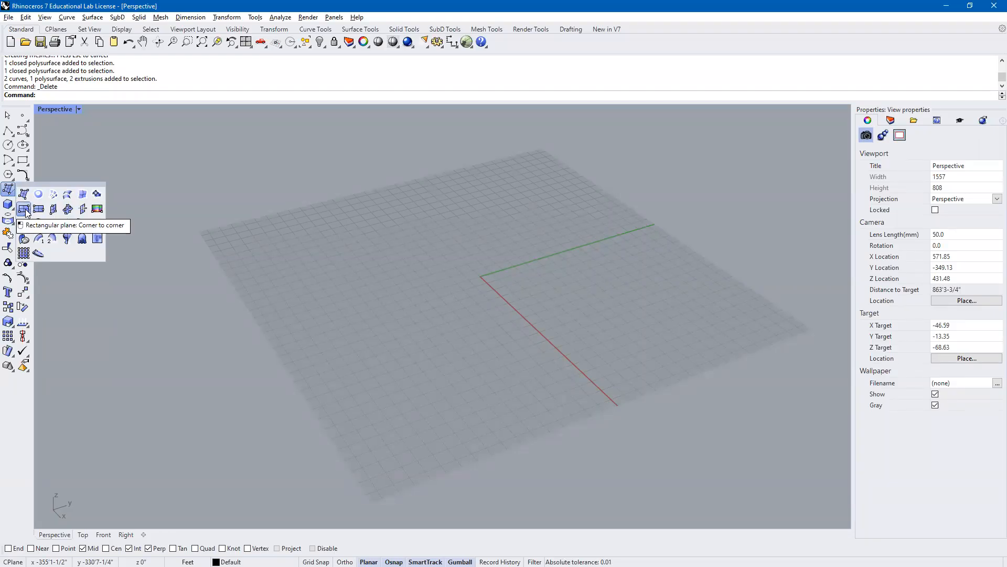
left_click(25, 209)
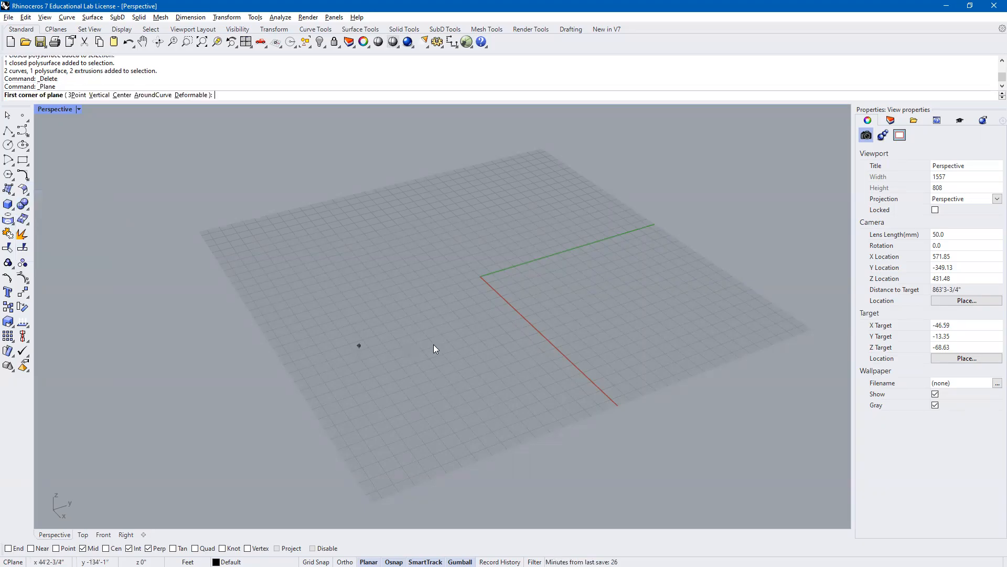
left_click(352, 270)
left_click(662, 295)
right_click_drag(535, 363, 514, 377)
Step: Switch the Perspective view to Wireframe display and check the plane's object type
left_click(81, 108)
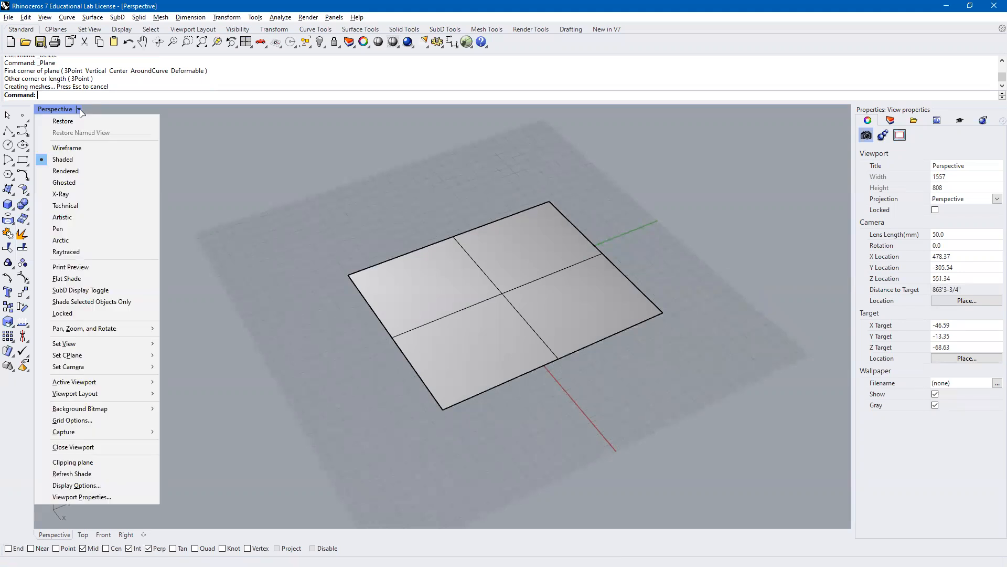
left_click(67, 148)
right_click_drag(333, 332, 317, 312)
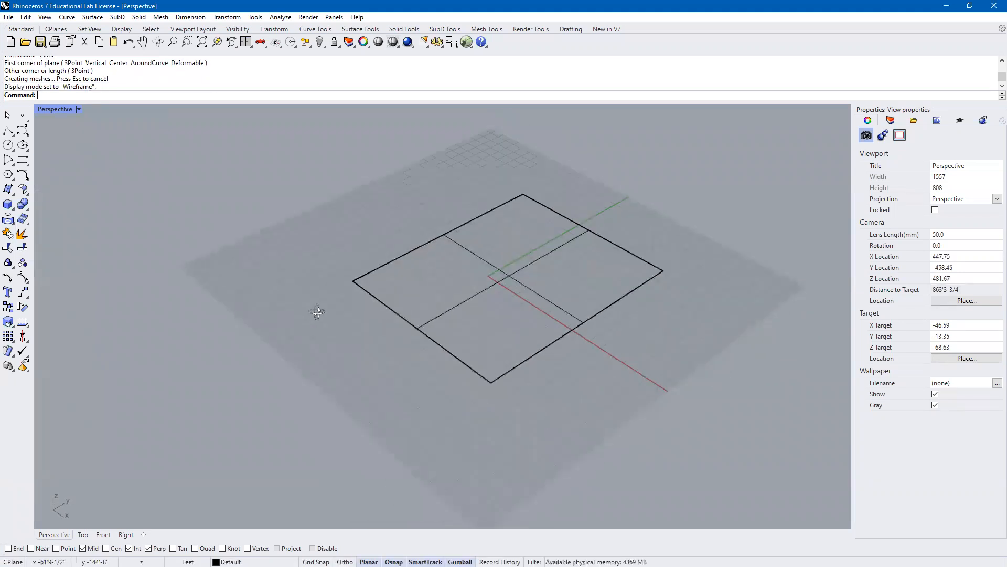
left_click(409, 250)
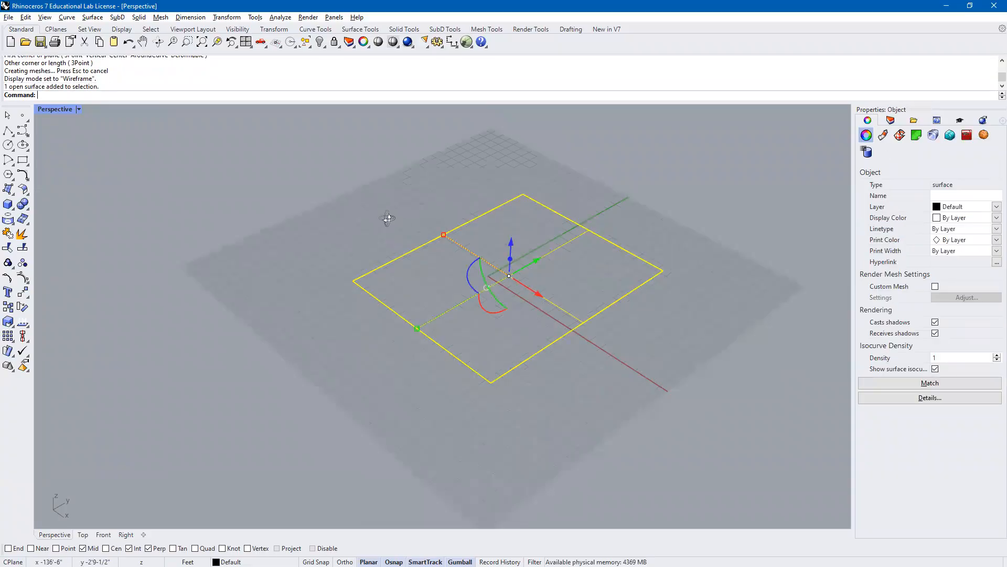
left_click(388, 219)
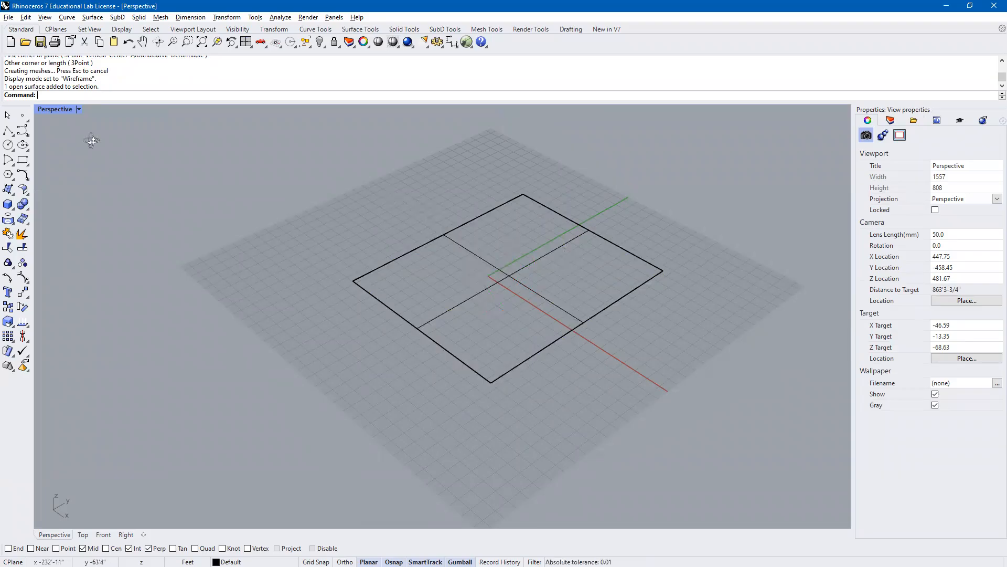
Step: Return the Perspective view to Shaded display and inspect the plane surface again
left_click(79, 109)
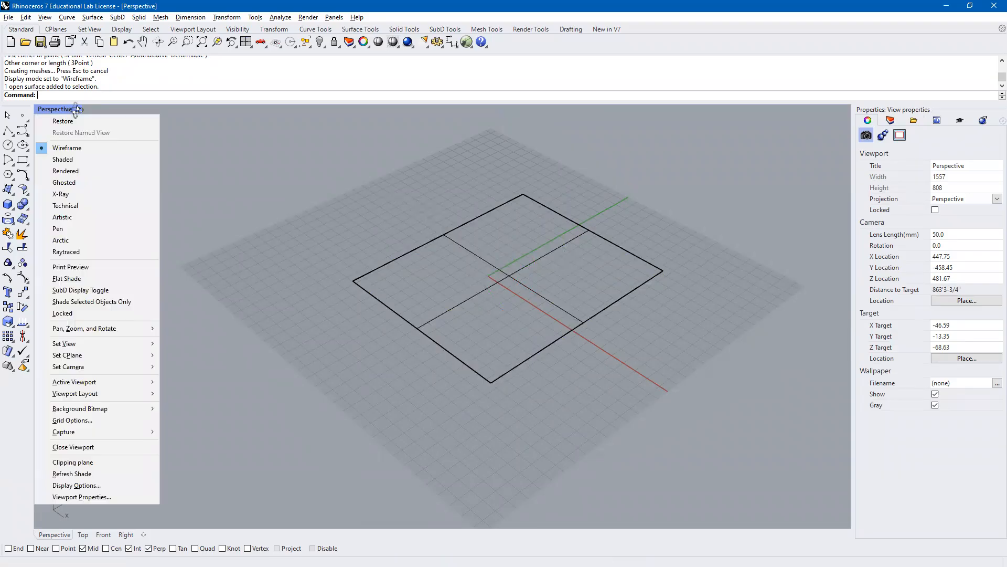
left_click(70, 160)
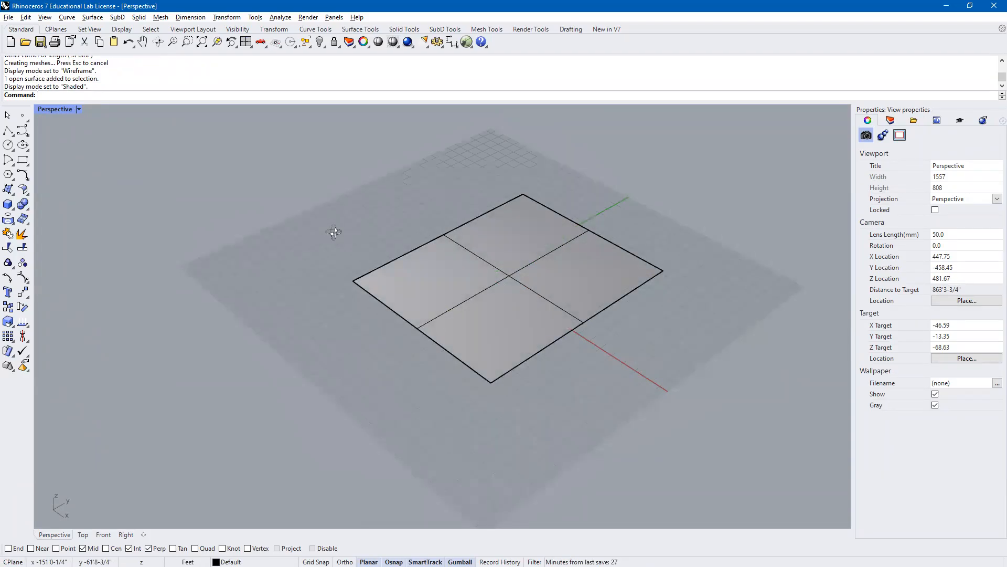
left_click(416, 248)
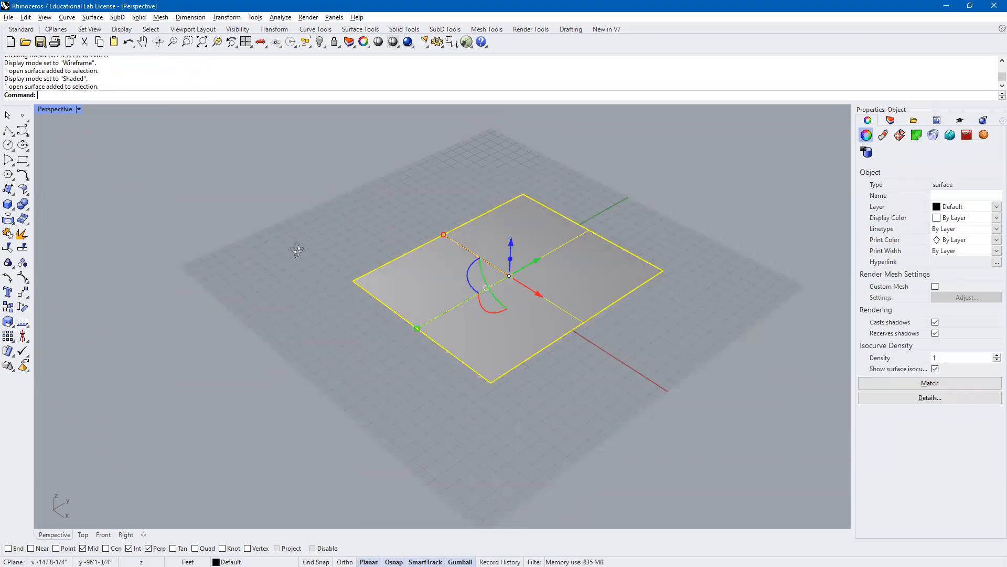
right_click_drag(341, 306, 331, 305)
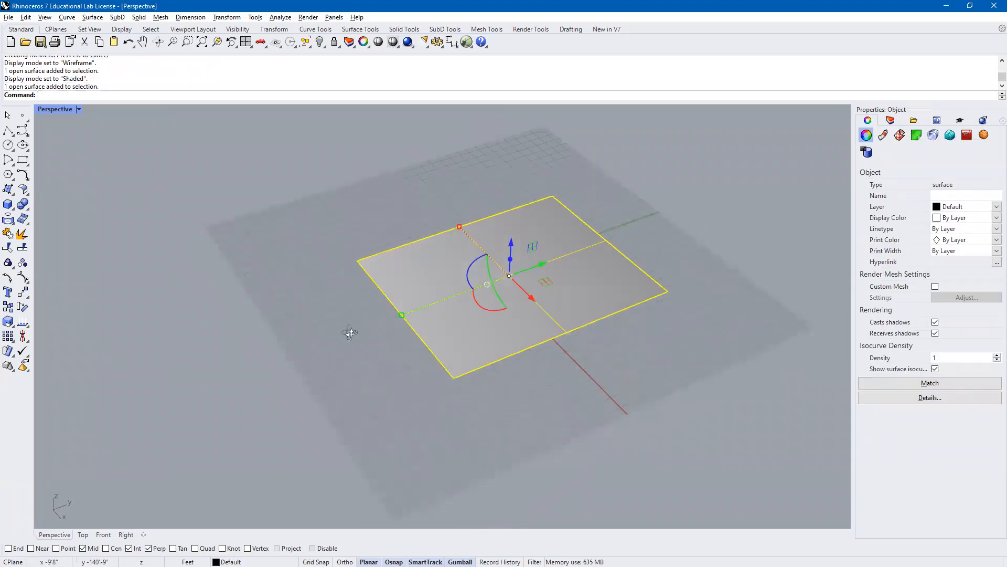
left_click(362, 336)
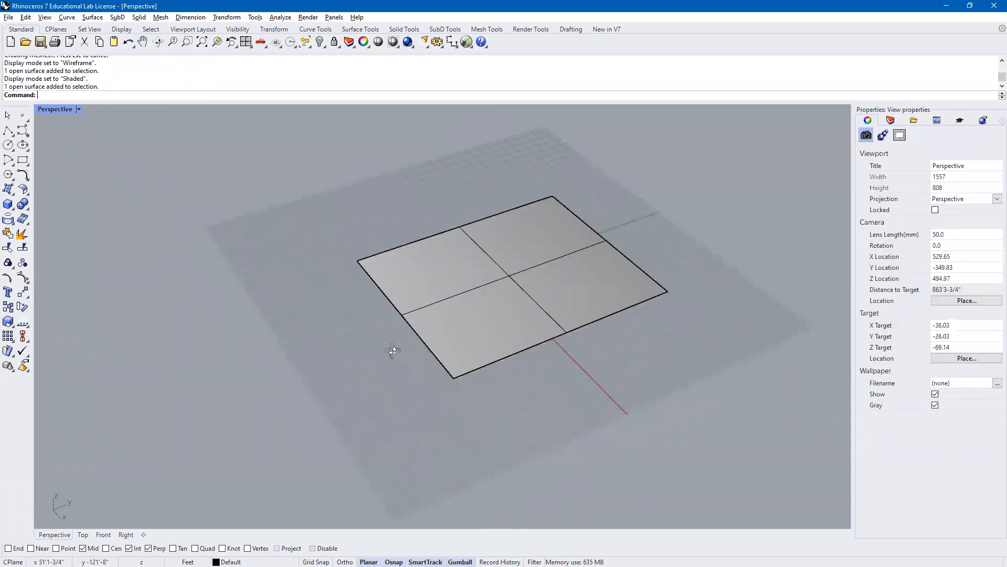
Step: Try raising the plane's edge at the positive-X end vertically, and undo the move
left_click(508, 360, "ctrl+shift")
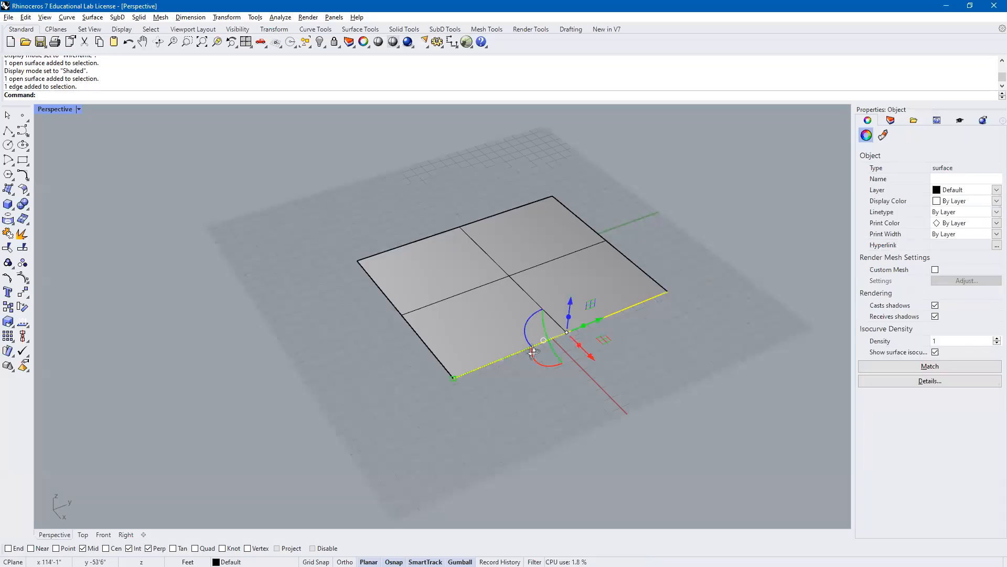
left_click_drag(570, 300, 582, 201)
left_click(704, 334)
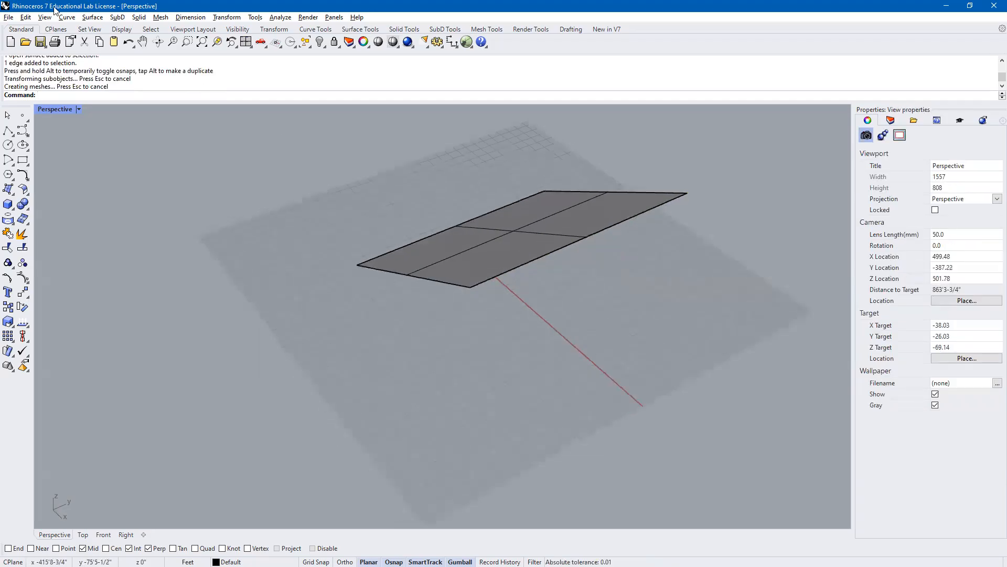
left_click(26, 17)
left_click(42, 29)
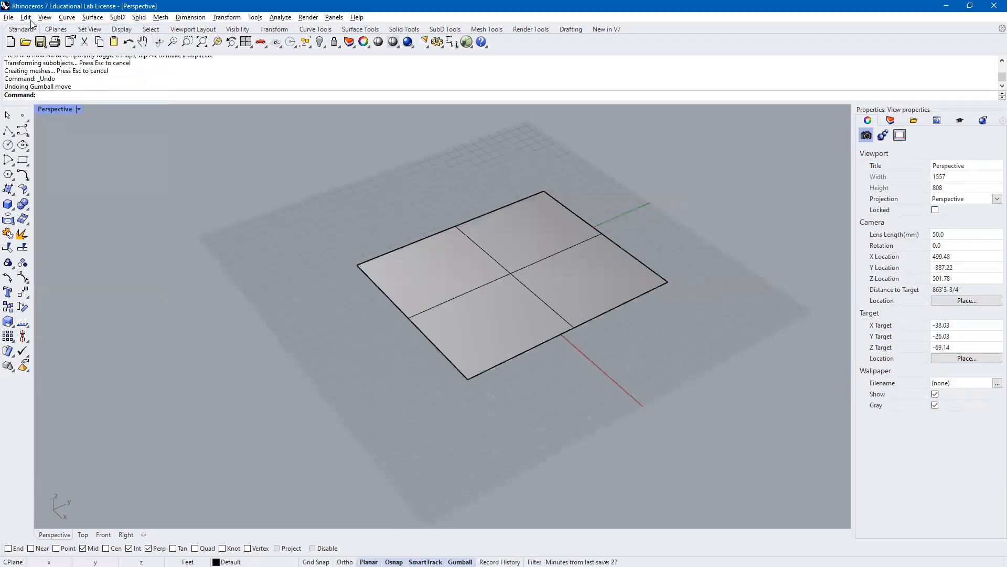
Step: Turn on the control points of the plane surface
left_click(25, 18)
left_click(25, 19)
left_click(9, 17)
mouse_move(24, 21)
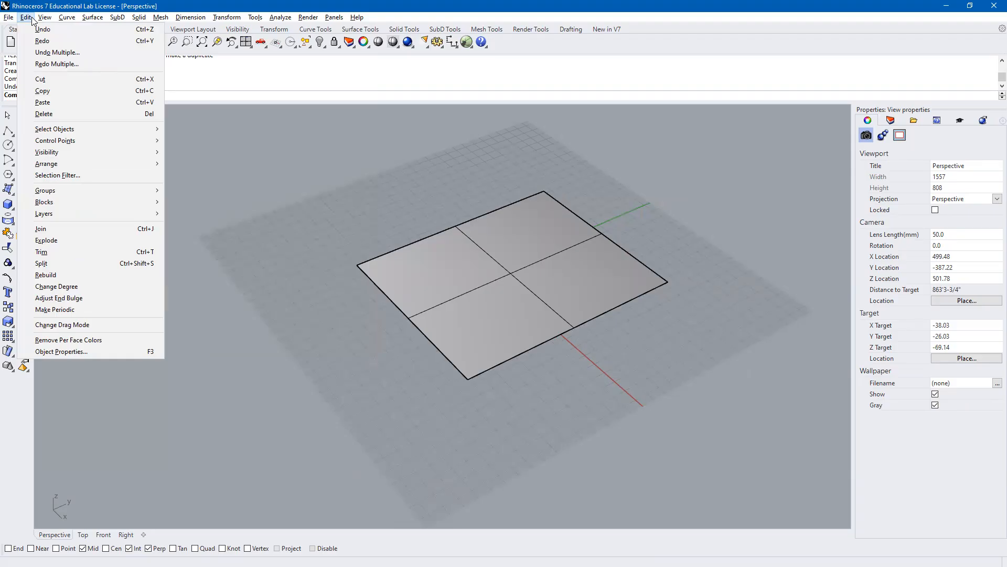
mouse_move(61, 140)
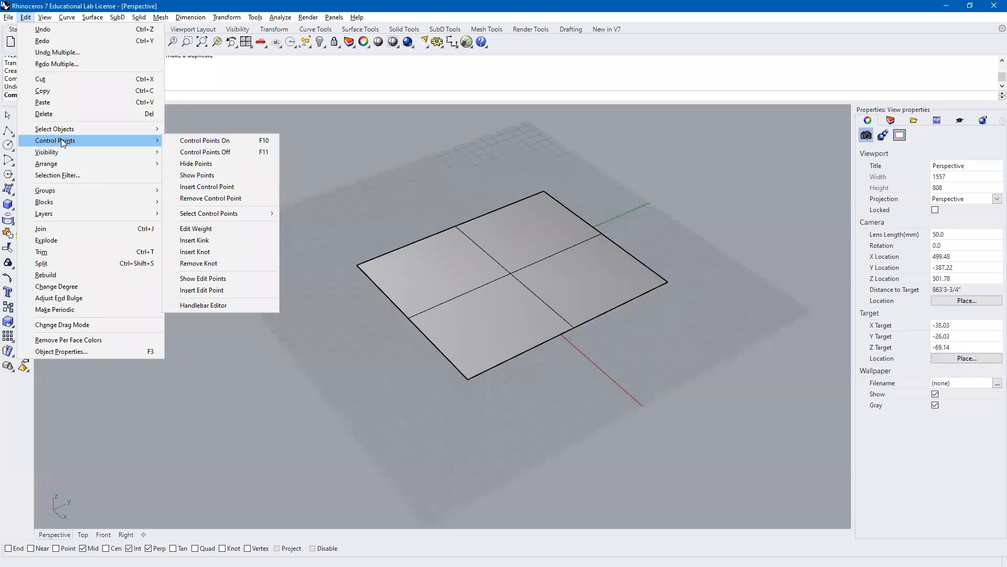
left_click(217, 141)
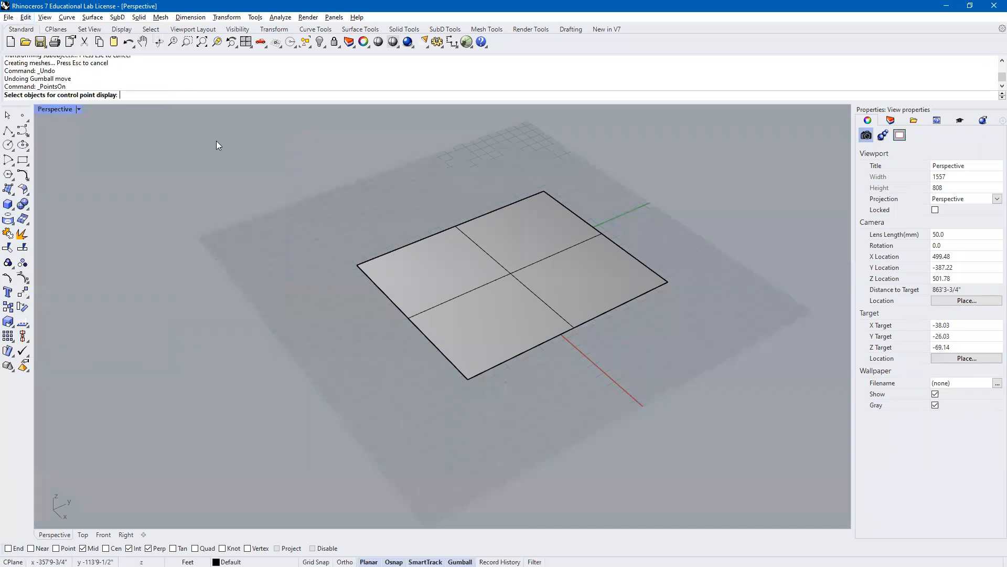
left_click(374, 255)
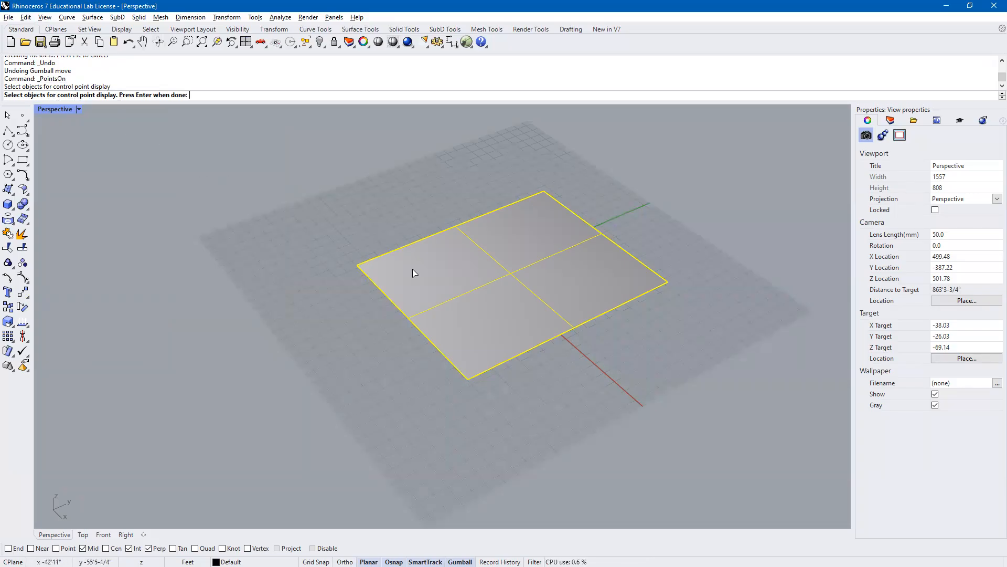
key("Return")
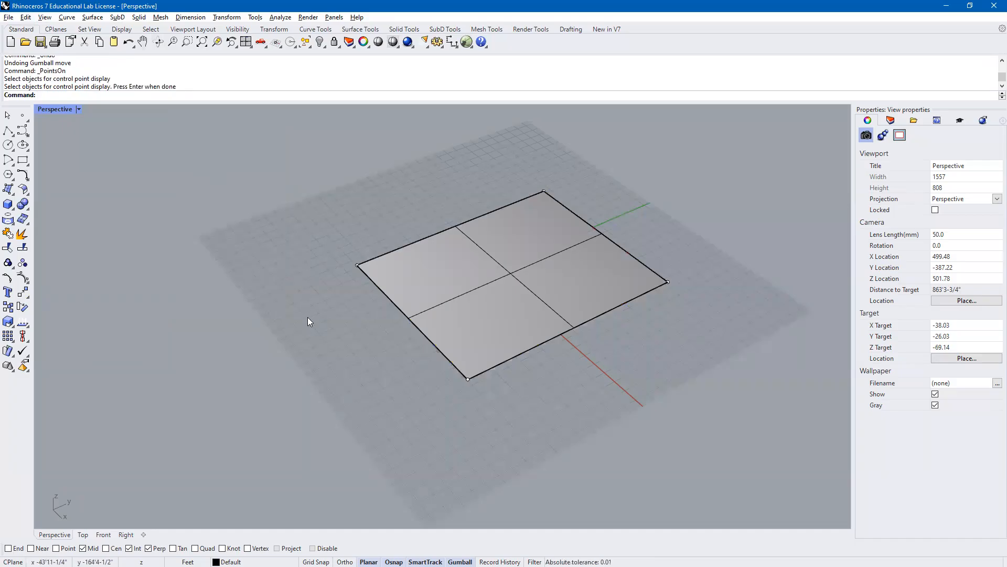
Step: Raise the plane's corner control point at the positive-X, negative-Y corner straight up in Z
right_click_drag(307, 322, 221, 298)
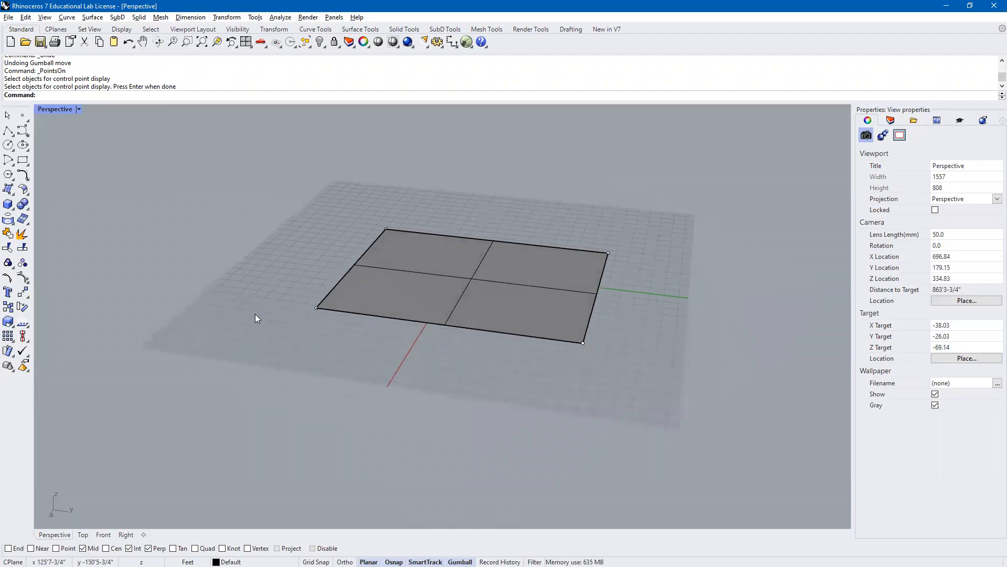
left_click(316, 309)
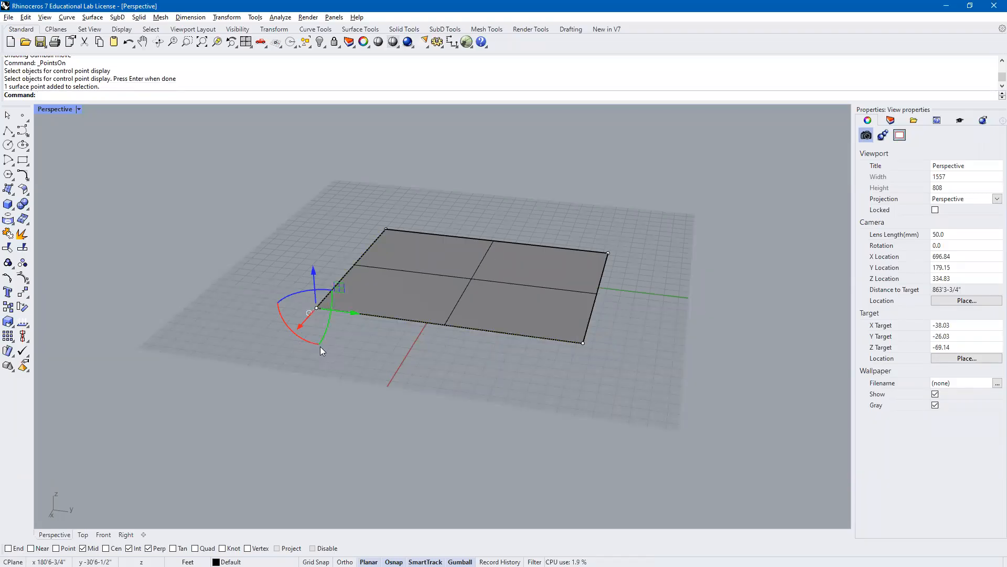
left_click_drag(312, 270, 302, 215)
left_click(246, 221)
Step: Raise the diagonally opposite corner control point, at negative X and positive Y, about 111 feet in Z
right_click_drag(359, 299, 541, 314)
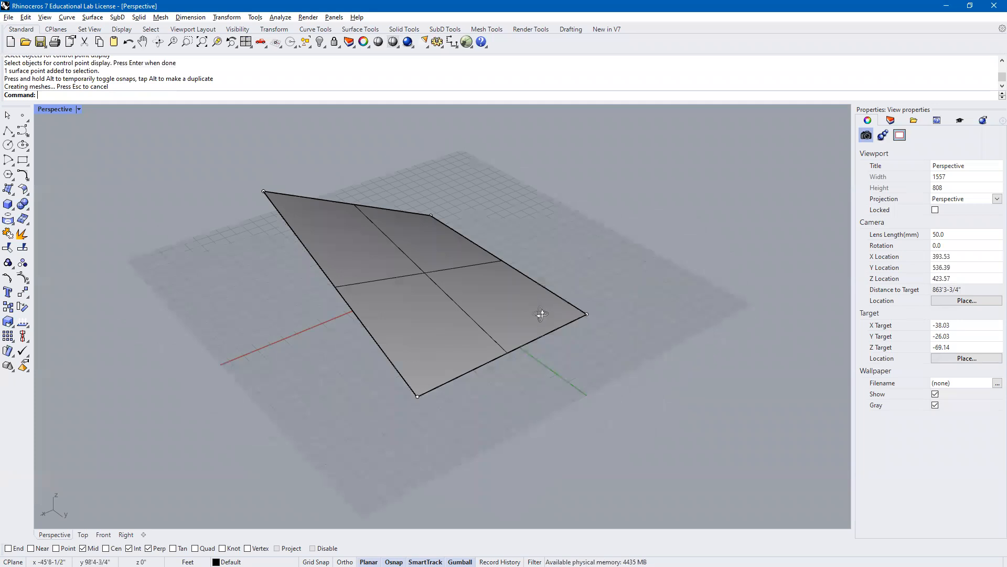
left_click(587, 314)
left_click_drag(589, 278, 566, 187)
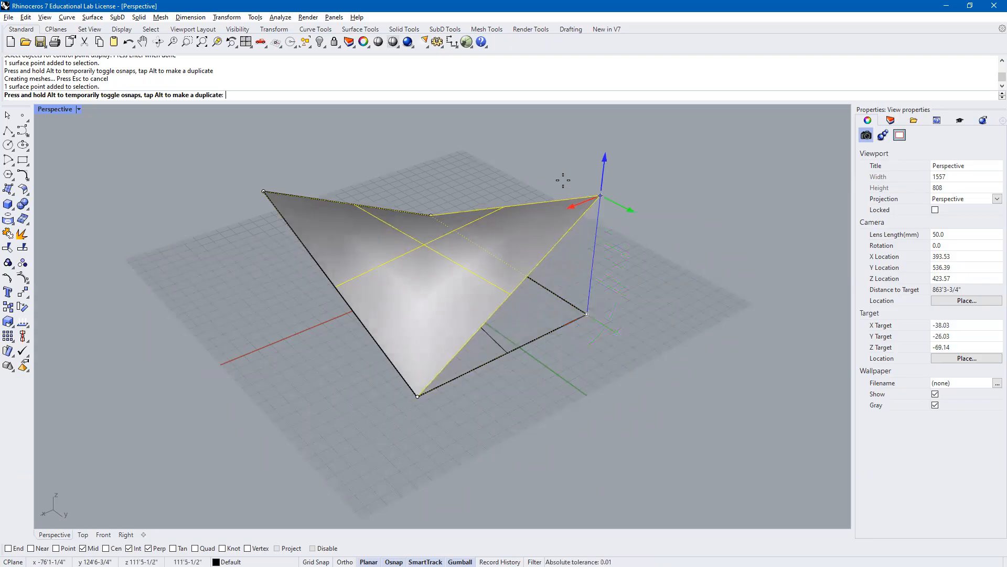
left_click(600, 324)
Step: Turn off the control points of the warped surface and check its shape from another side
right_click_drag(488, 373, 478, 398)
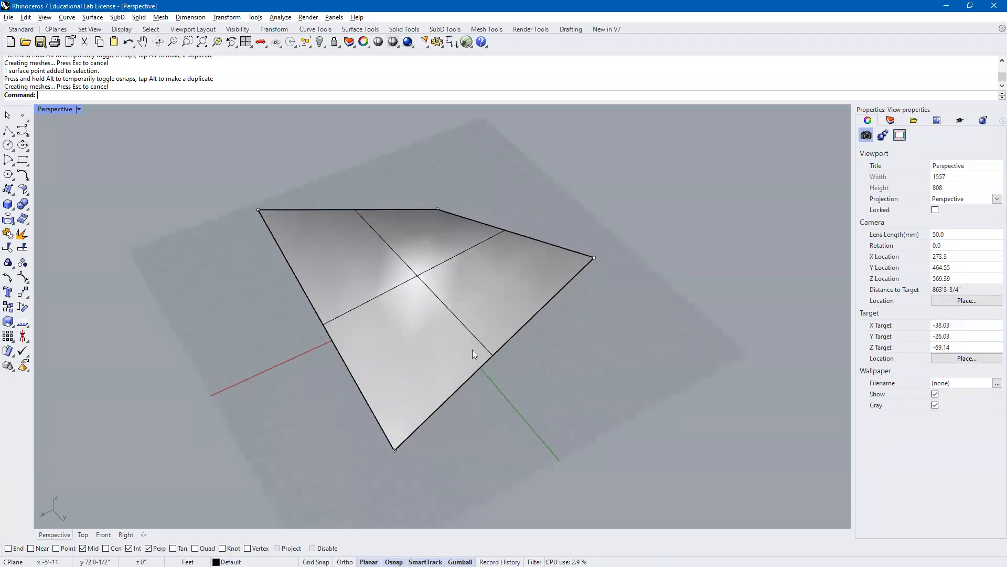
left_click(475, 336)
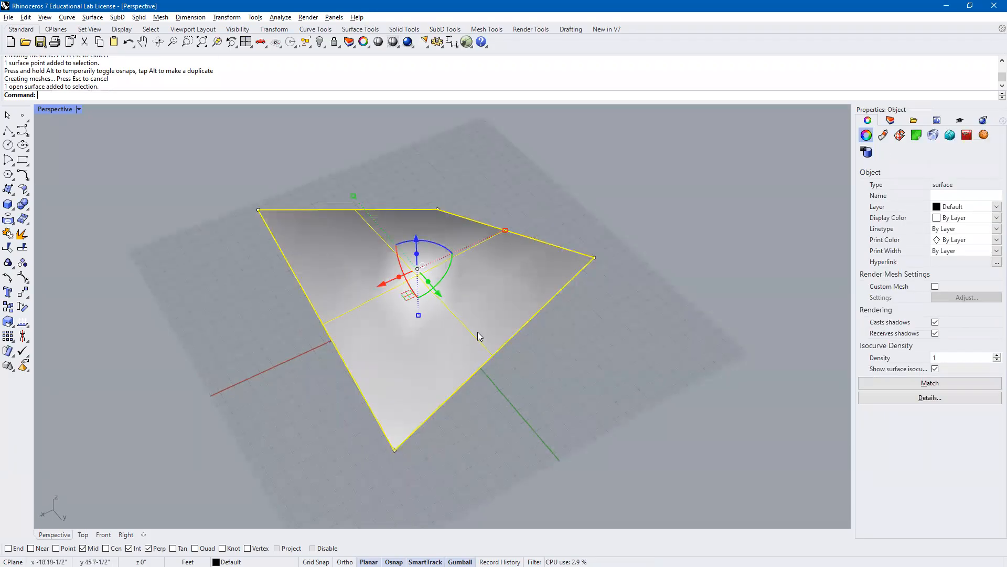
left_click(26, 18)
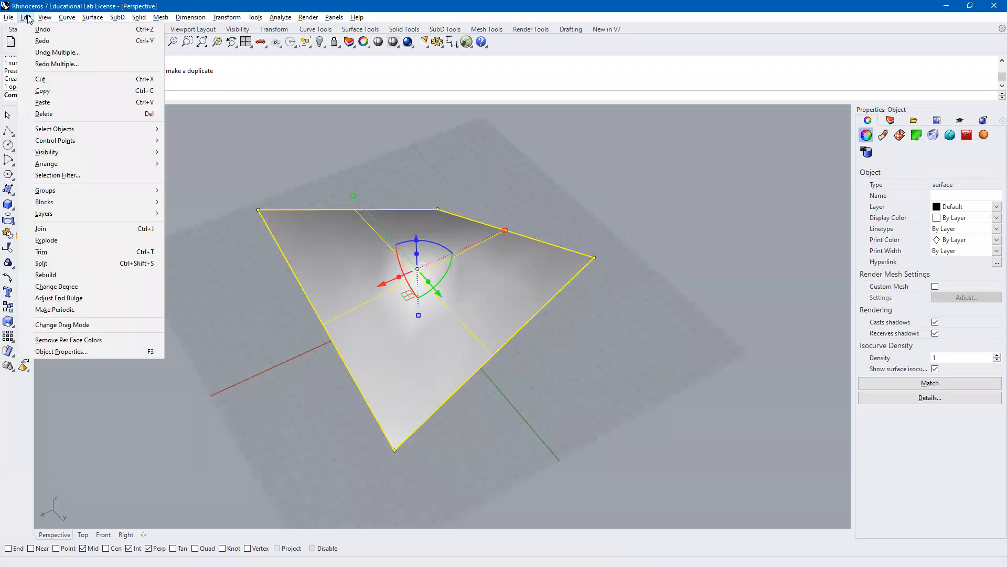
mouse_move(39, 20)
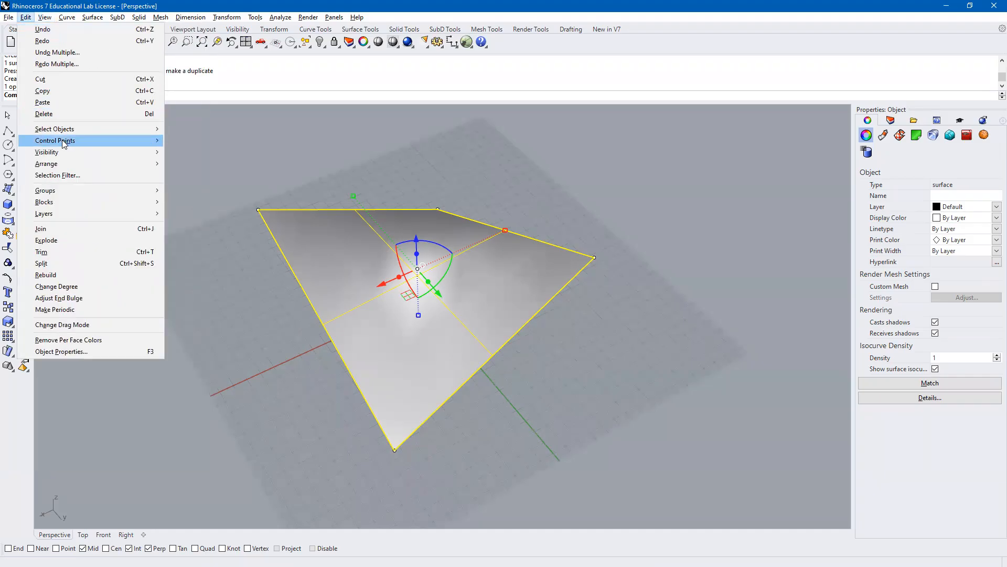
mouse_move(62, 141)
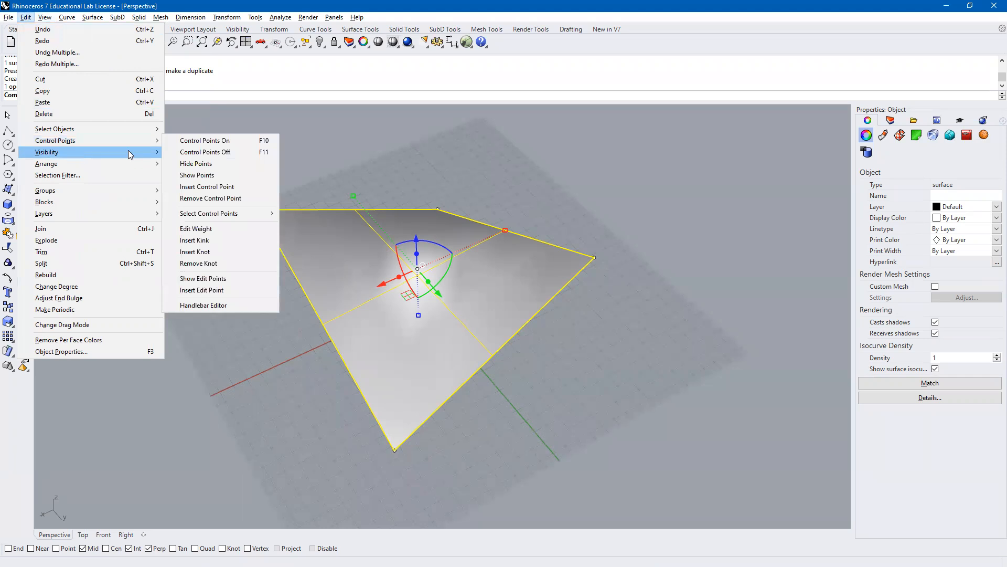
left_click(213, 152)
left_click(307, 299)
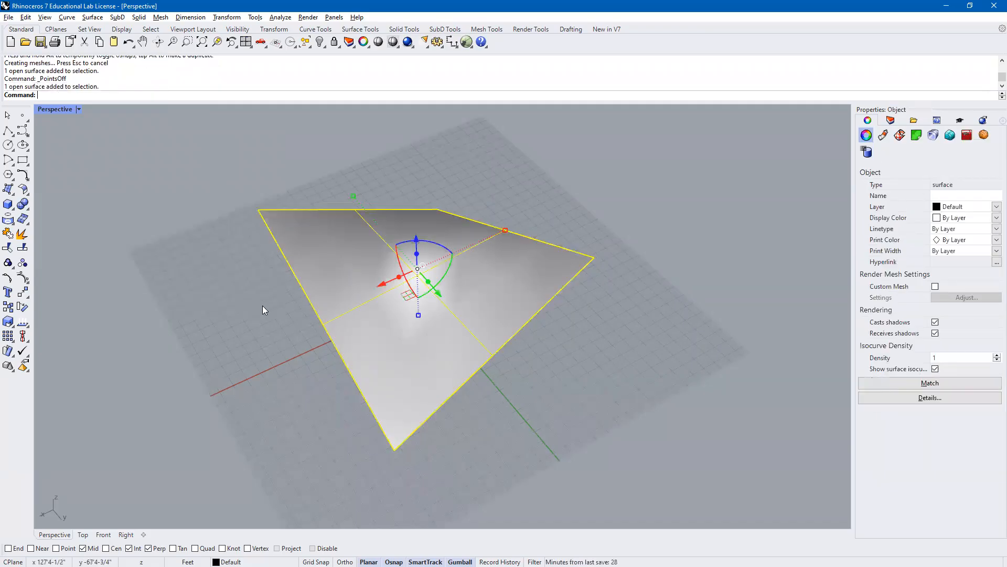
right_click_drag(212, 238, 418, 230)
left_click(214, 209)
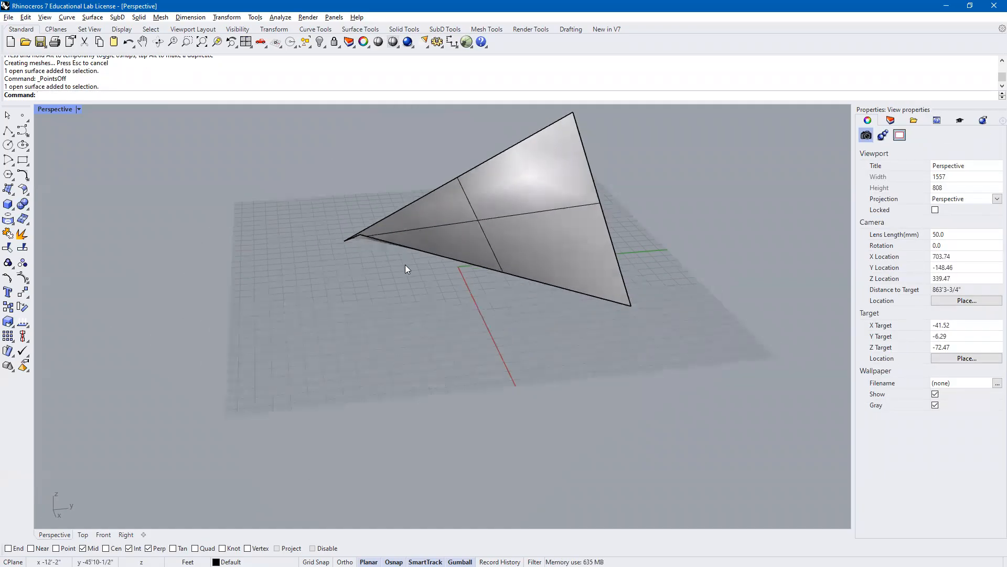
Step: Create a smaller corner-to-corner rectangular plane at the positive-X side of the warped surface
scroll(405, 265, "down", 3)
right_click_drag(325, 277, 410, 288)
left_click(8, 189)
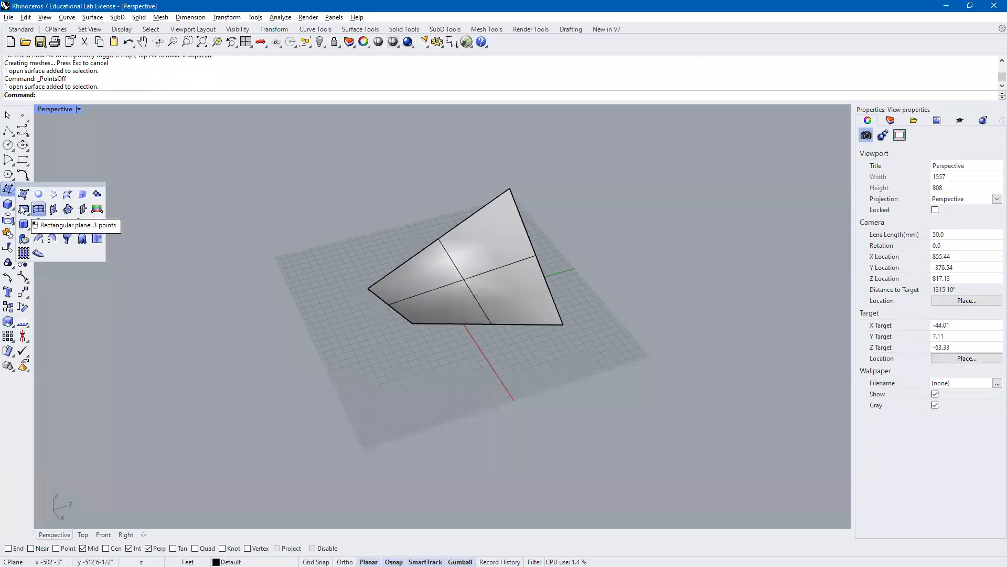
left_click(23, 208)
left_click(403, 405)
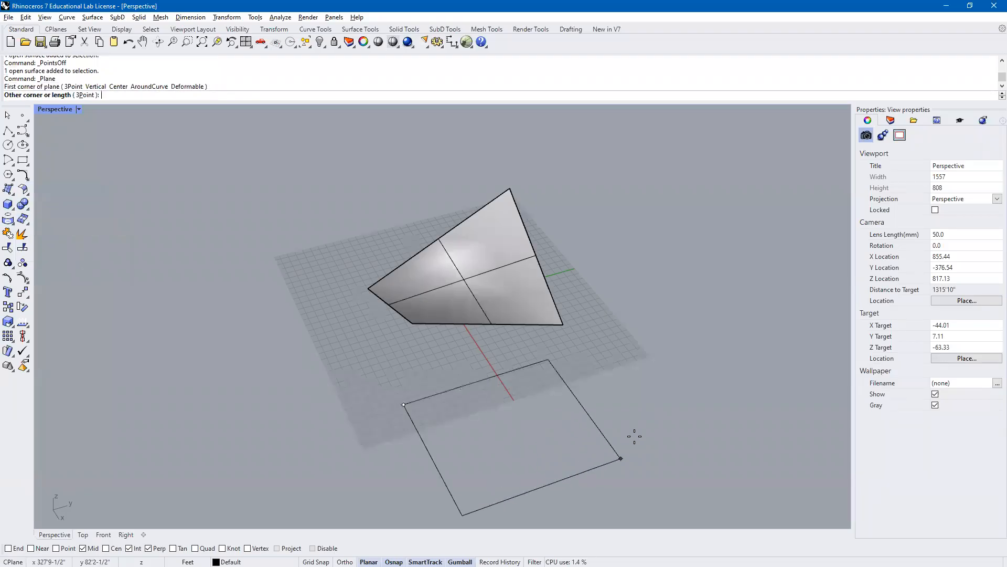
left_click(563, 424)
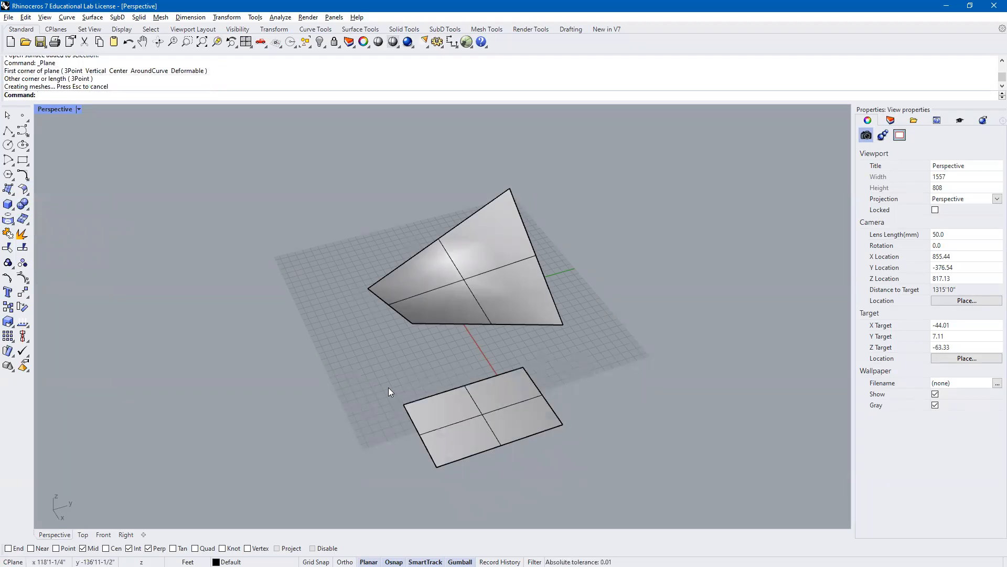
Step: Rebuild the smaller plane surface with a point count of 8 and degree 4 in both U and V
scroll(437, 414, "up", 5)
right_click_drag(443, 412, 369, 334, "shift")
type("Rebuild")
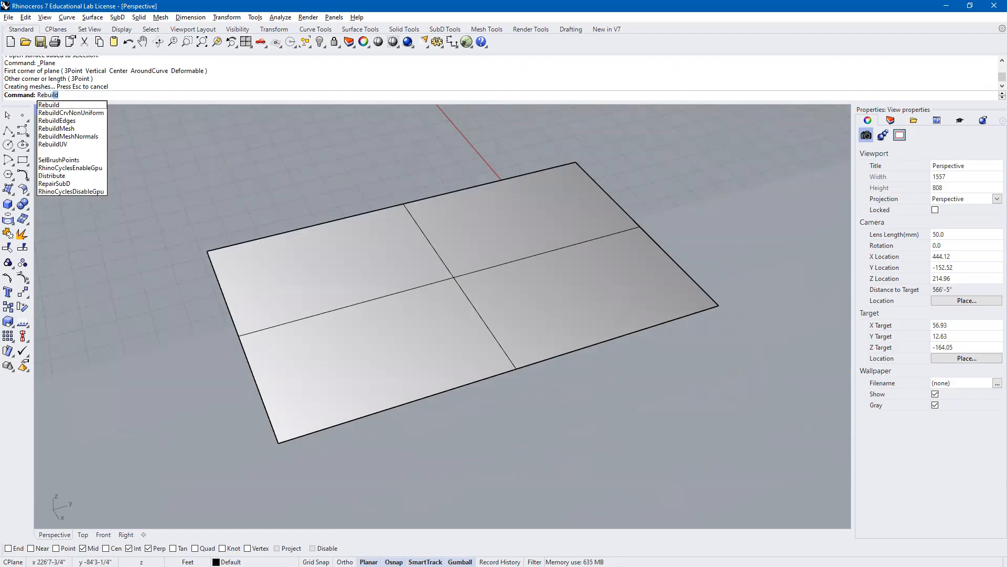
scroll(225, 297, "down", 2)
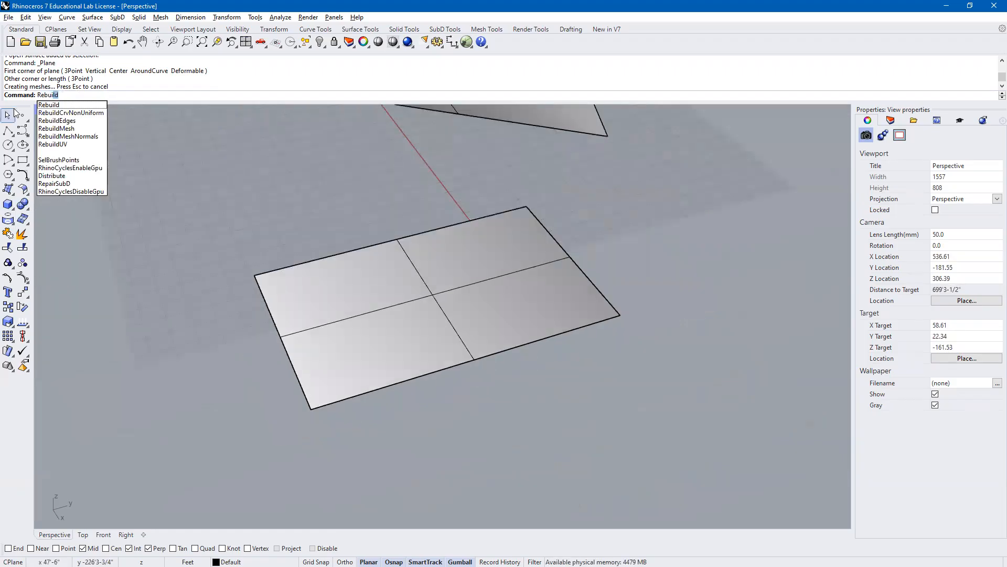
left_click(59, 106)
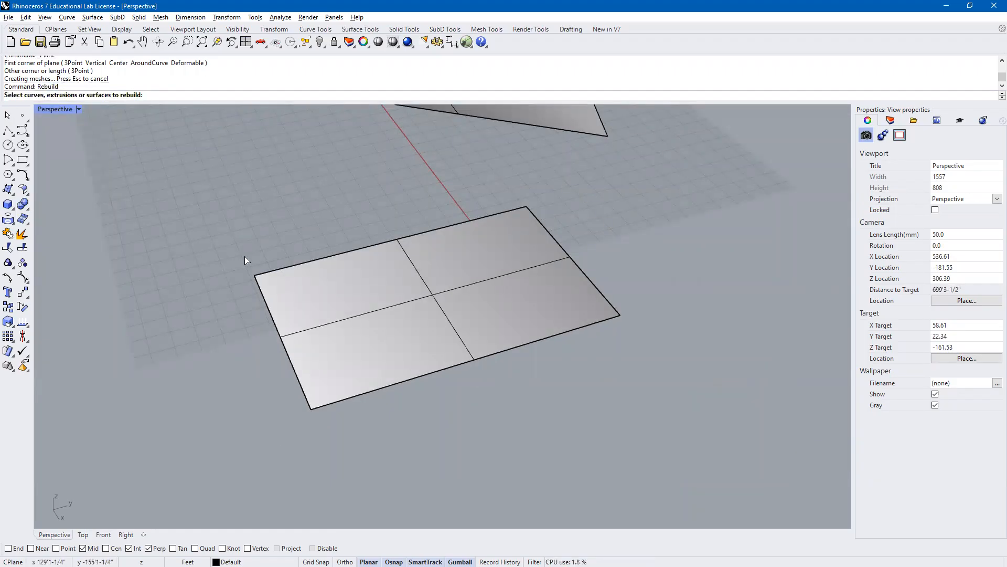
left_click(312, 269)
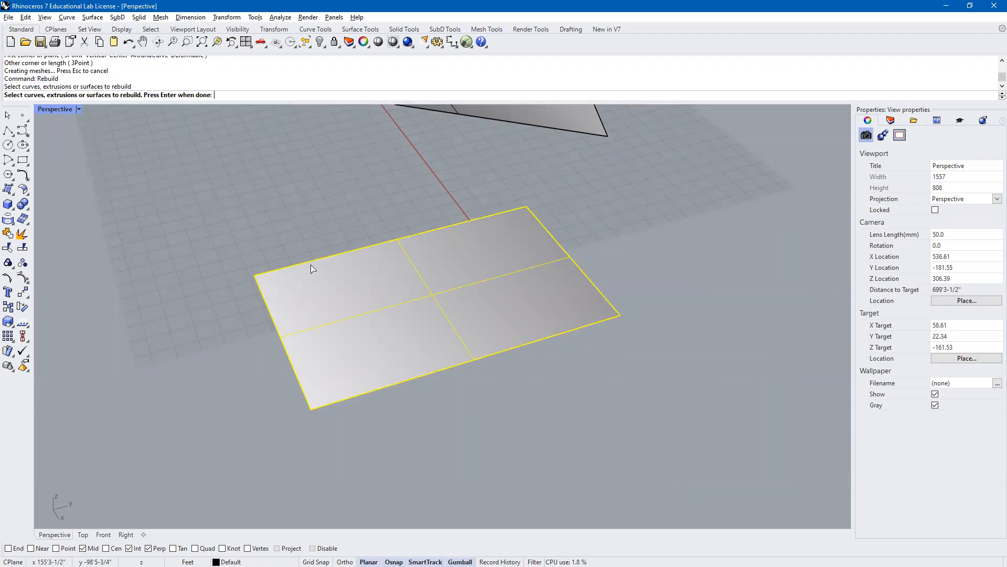
key("Return")
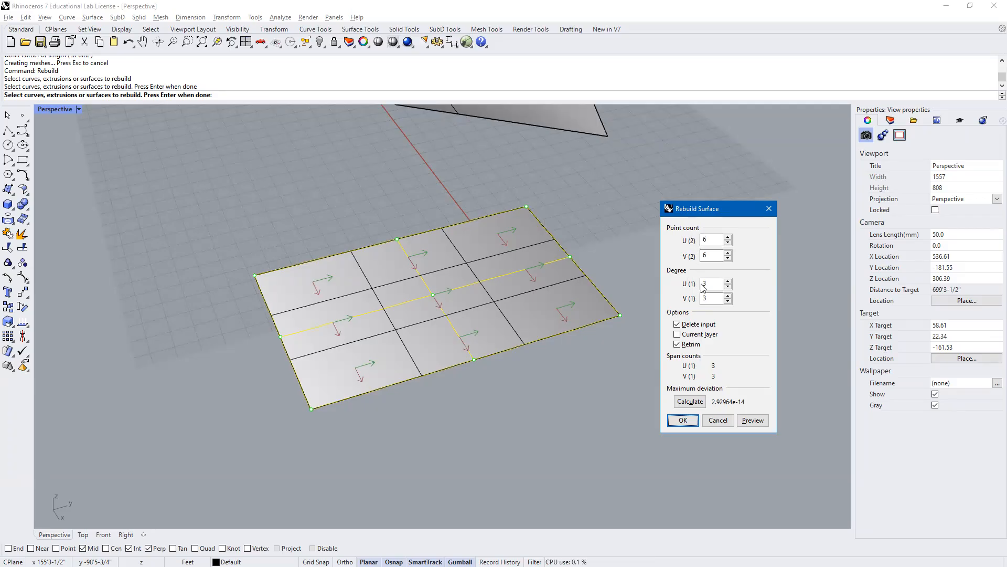
left_click(727, 237)
left_click(728, 237)
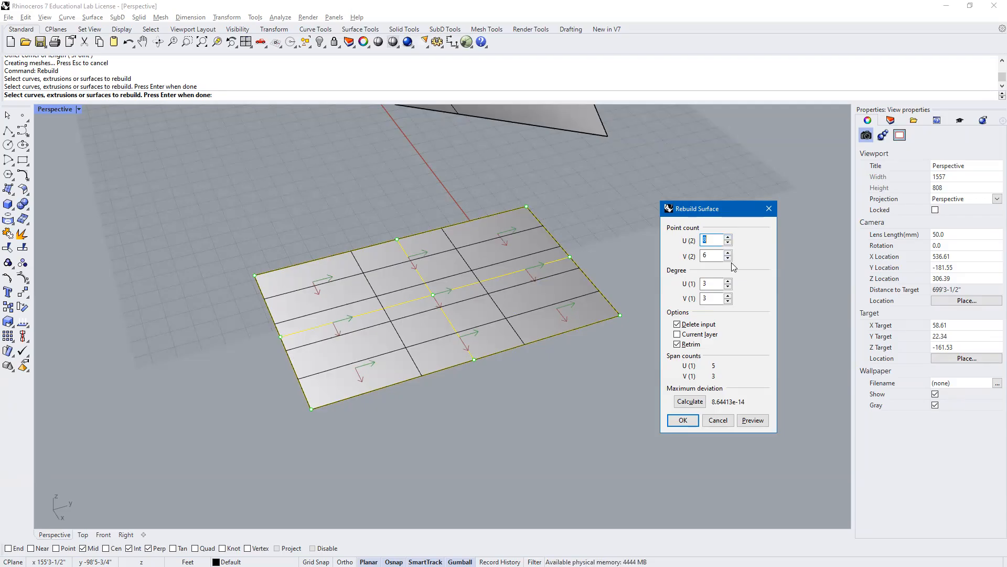
left_click(728, 255)
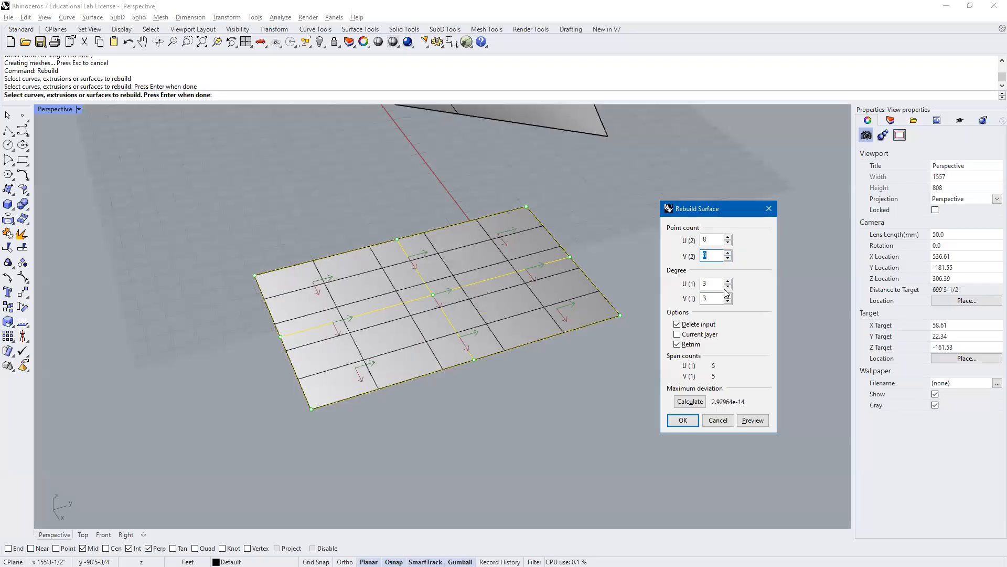
left_click(729, 282)
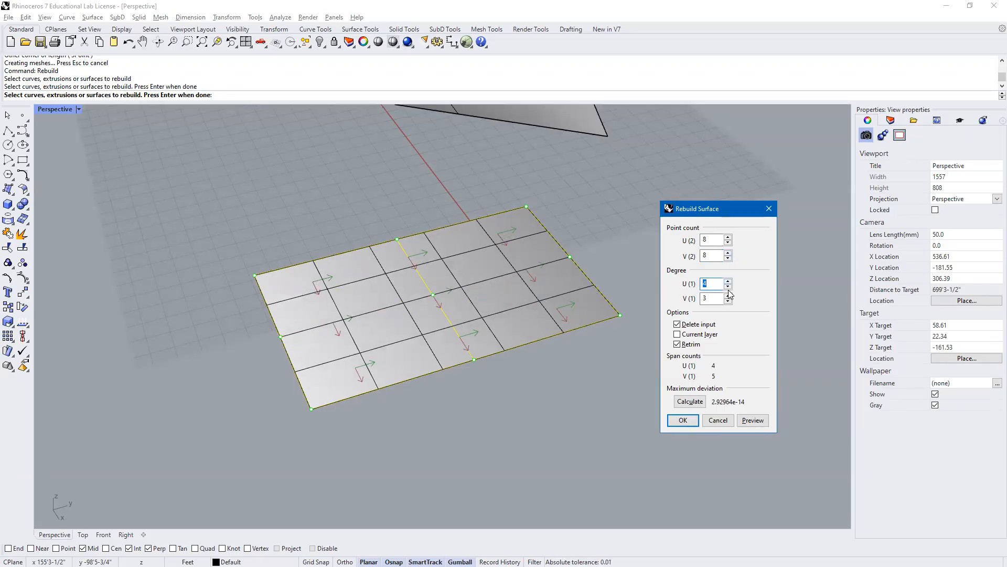
left_click(728, 295)
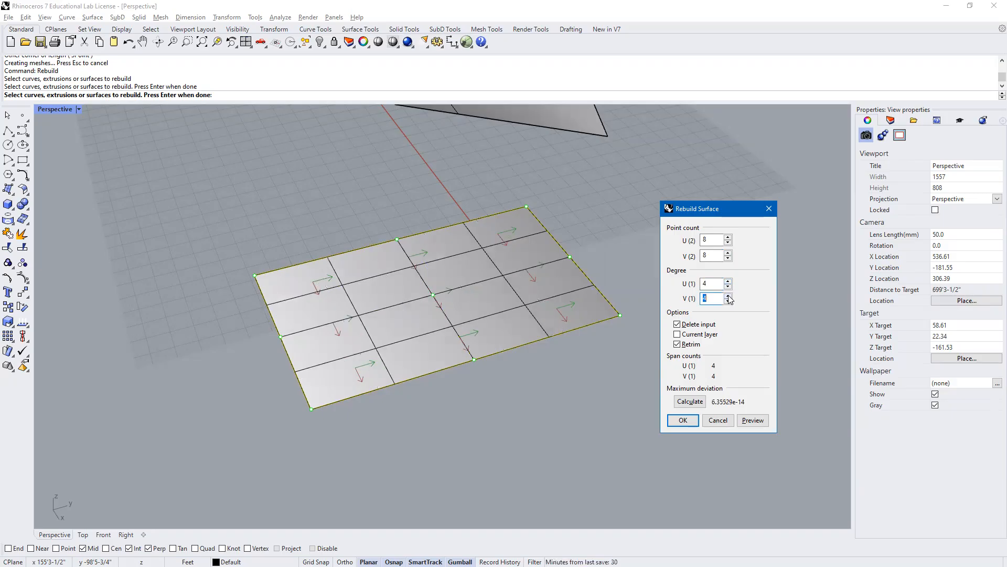
left_click(683, 420)
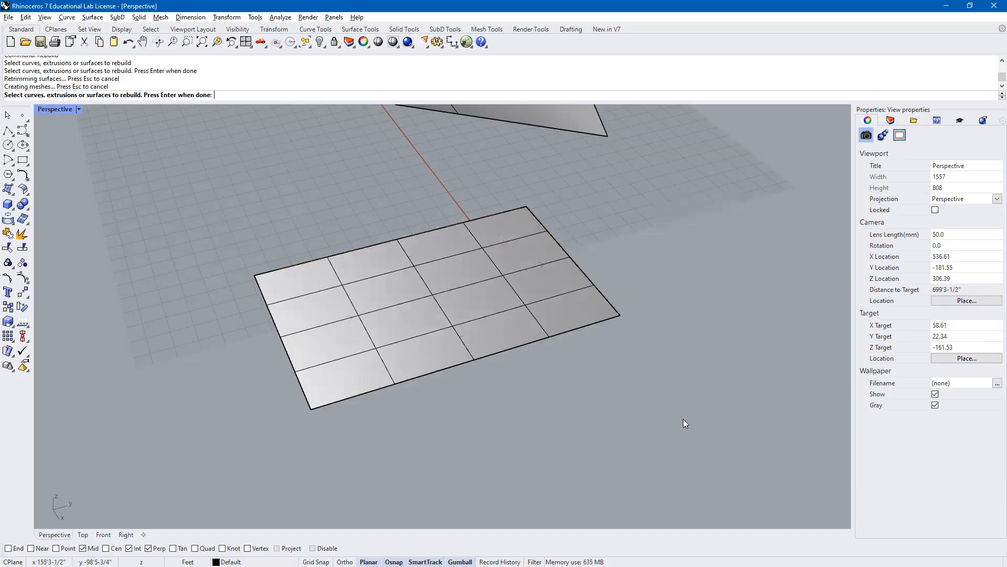
Step: Turn on the control points of the rebuilt surface
left_click(489, 278)
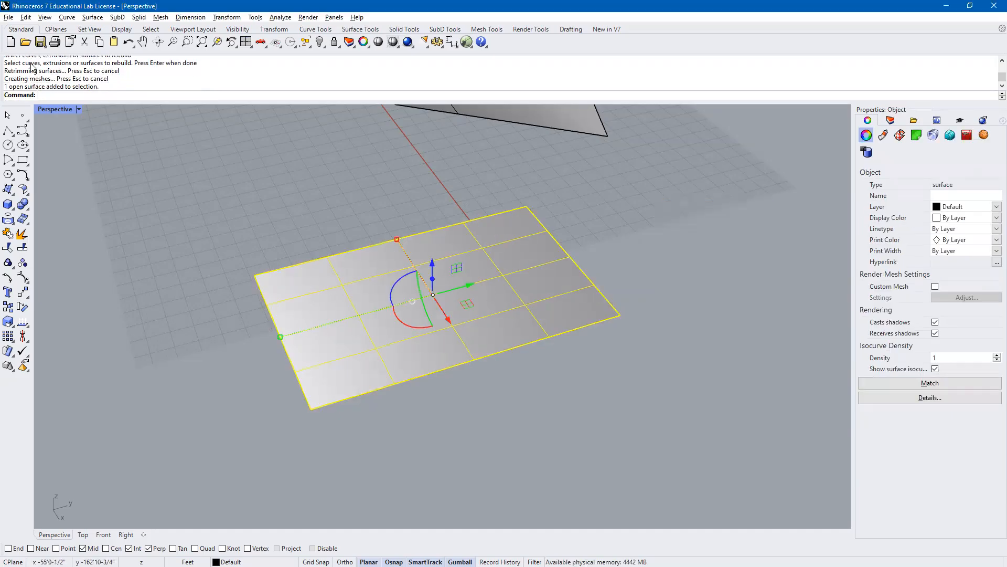
left_click(43, 18)
mouse_move(32, 17)
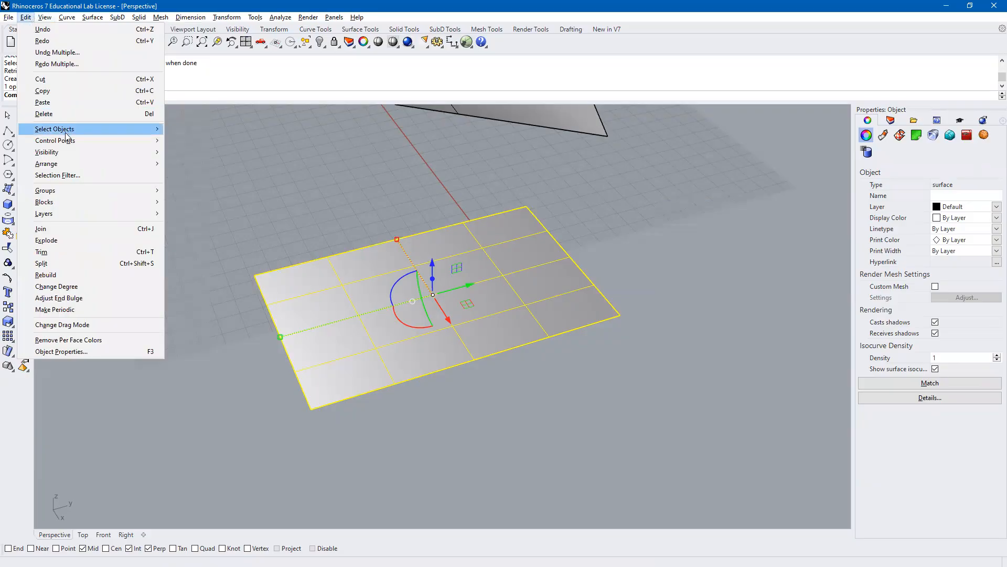
mouse_move(73, 142)
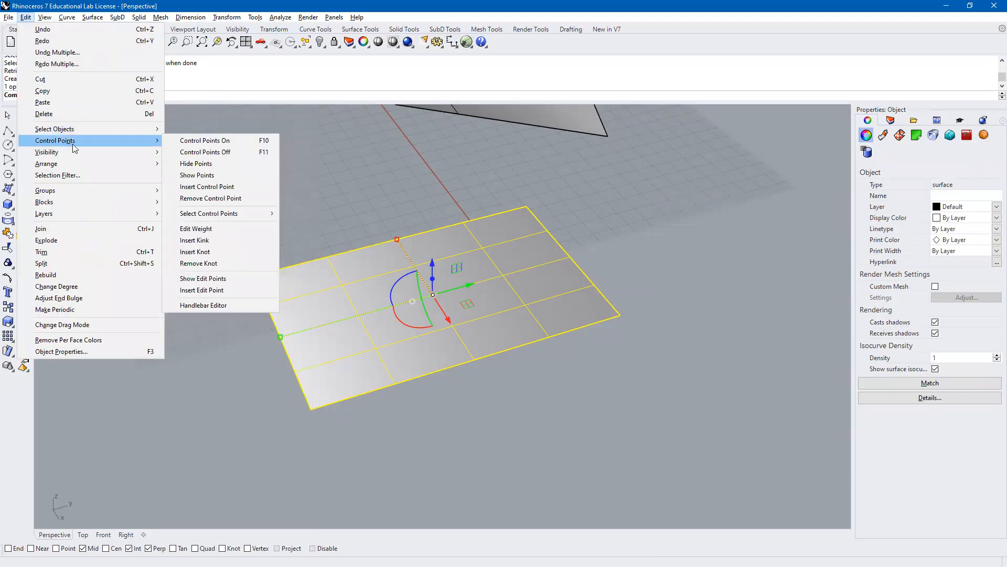
left_click(235, 141)
right_click_drag(418, 396, 421, 407)
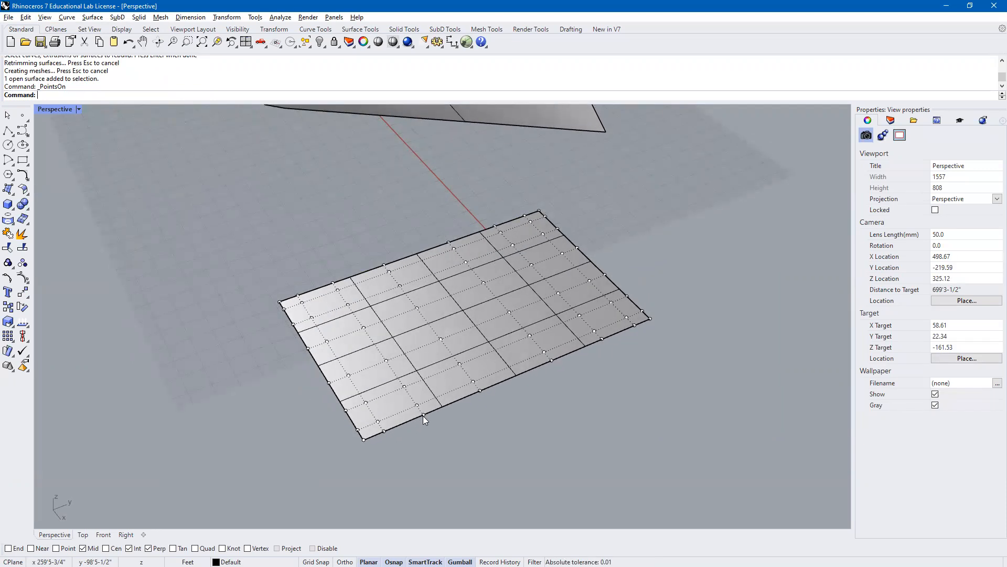
Step: Raise the rebuilt surface's corner control point at positive X, negative Y straight up in Z
left_click(364, 440)
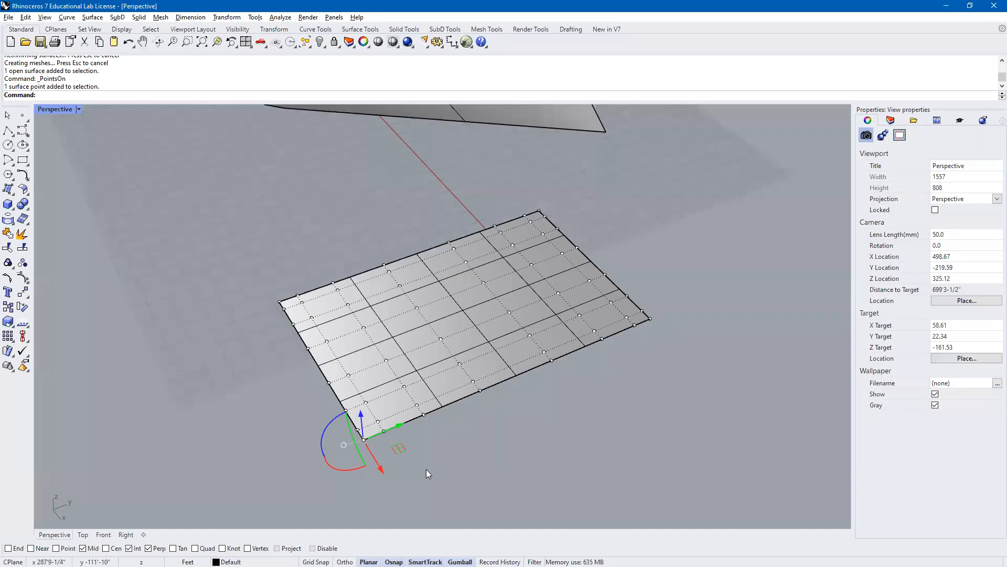
right_click_drag(431, 453, 372, 422)
left_click_drag(361, 406, 306, 429)
mouse_move(317, 393)
right_mouse_down()
mouse_move(306, 384)
mouse_move(319, 400)
mouse_move(309, 408)
right_mouse_up()
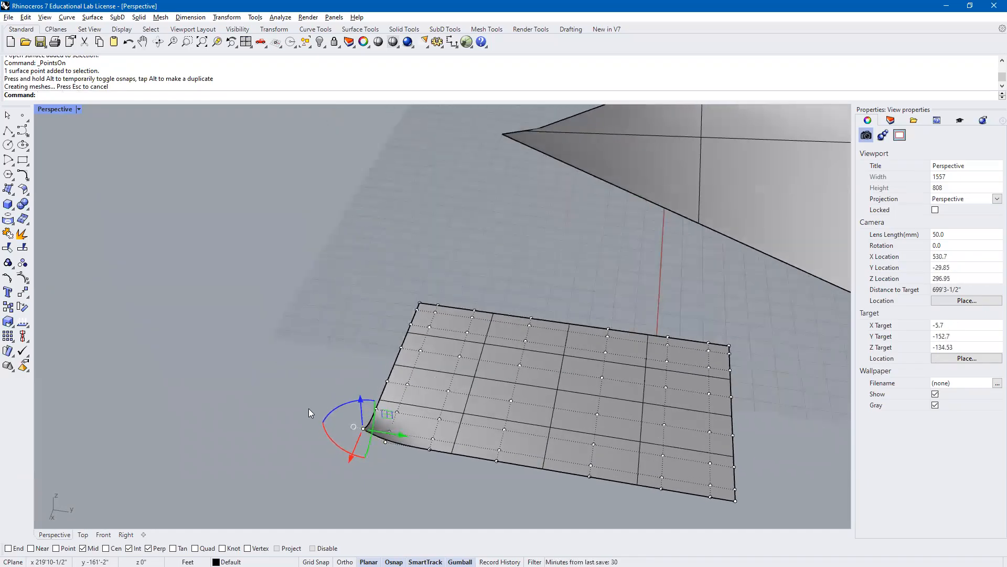
Step: Raise the fourth control point from the lifted corner along the positive-X edge in Z, on its own
right_click_drag(420, 468, 300, 393, "shift")
scroll(312, 396, "up", 3)
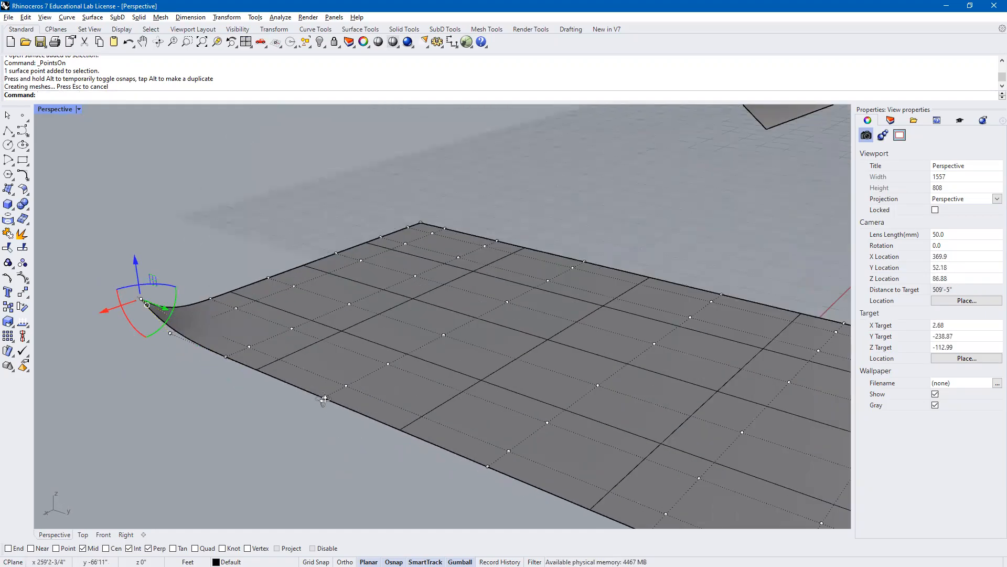
left_click(323, 398, "shift")
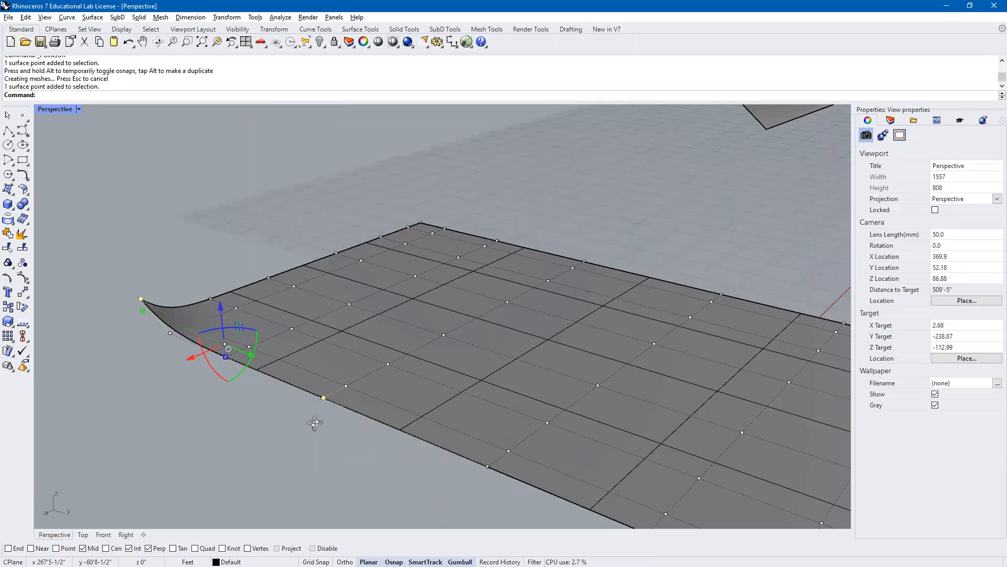
key("Escape")
left_click(324, 399)
left_click_drag(319, 362, 323, 306)
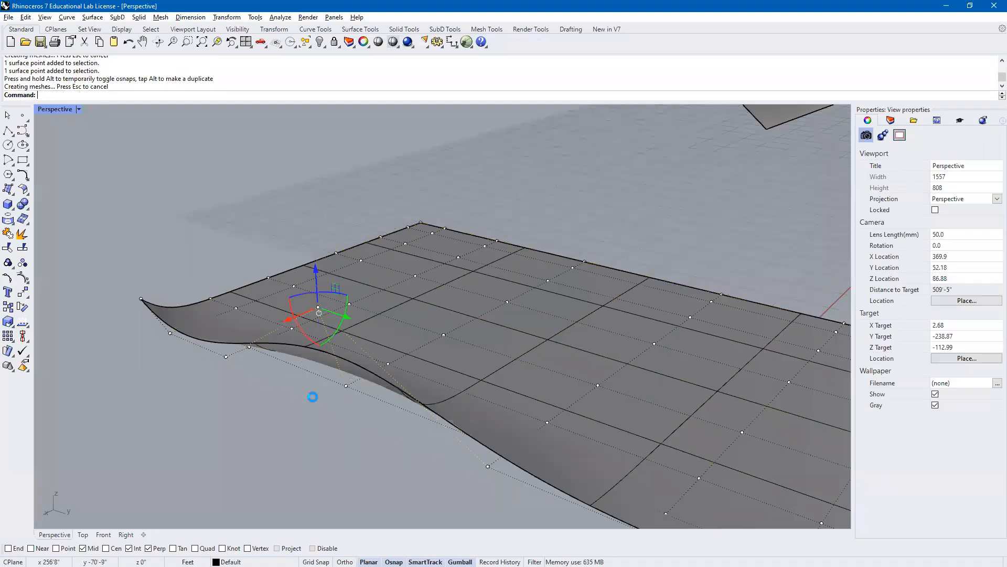
left_click(290, 404)
Step: Select six neighbouring interior control points, two across X and three along Y, and raise them together in Z to form a bulge
right_click_drag(291, 414, 307, 417)
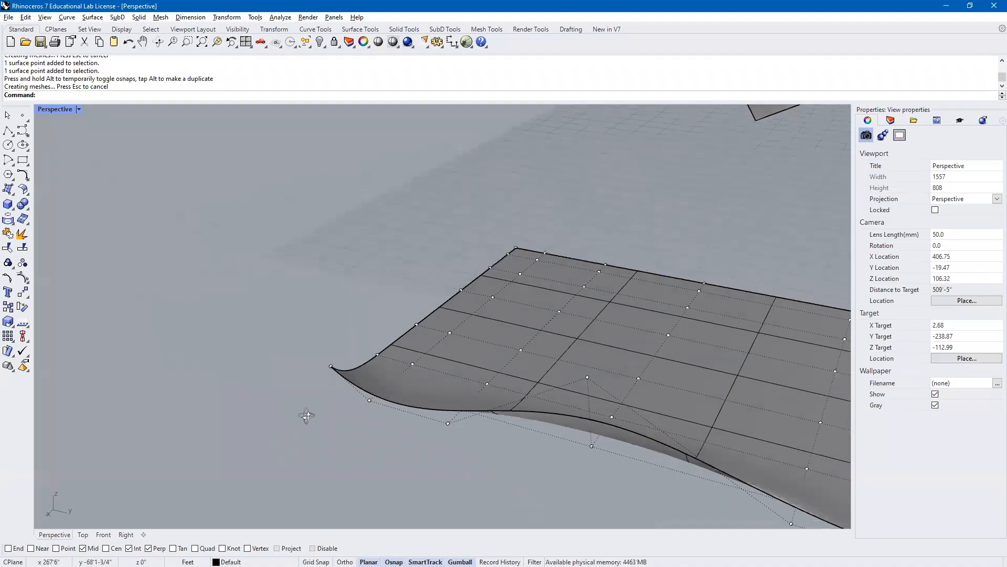
scroll(482, 386, "down", 2)
right_click_drag(483, 387, 398, 379, "shift")
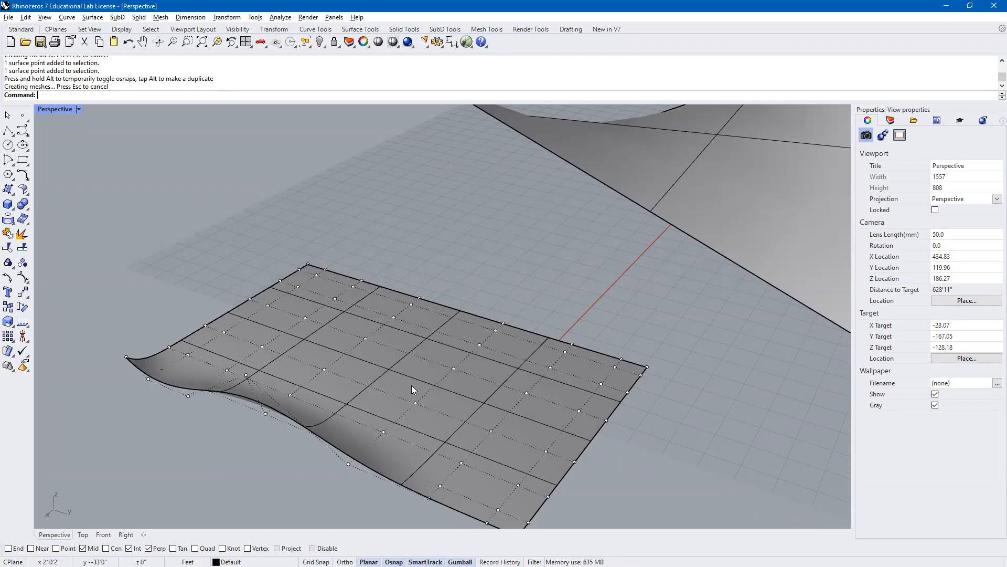
mouse_move(473, 395)
right_mouse_down()
mouse_move(485, 404)
mouse_move(502, 377)
mouse_move(481, 382)
right_mouse_up()
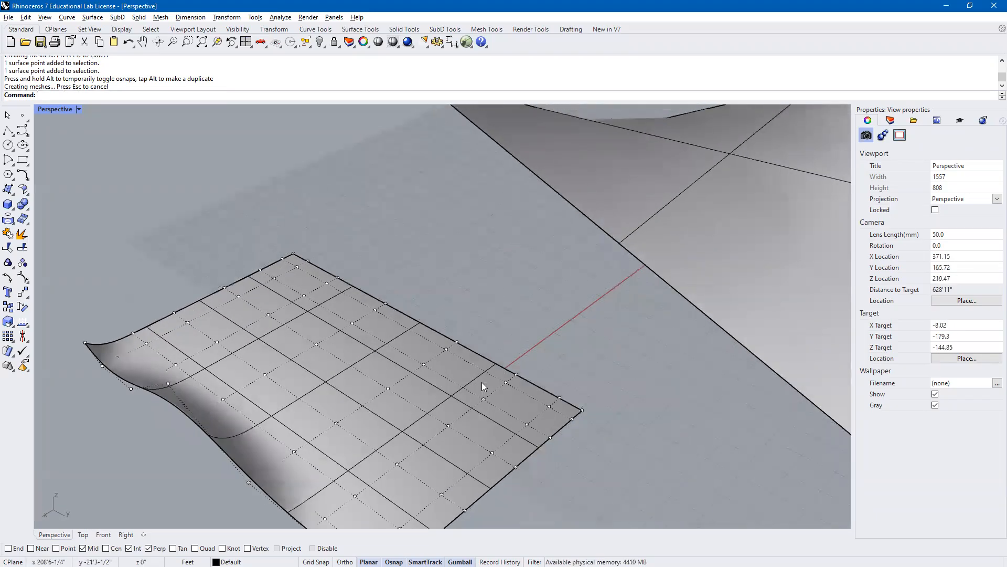
left_click(265, 375)
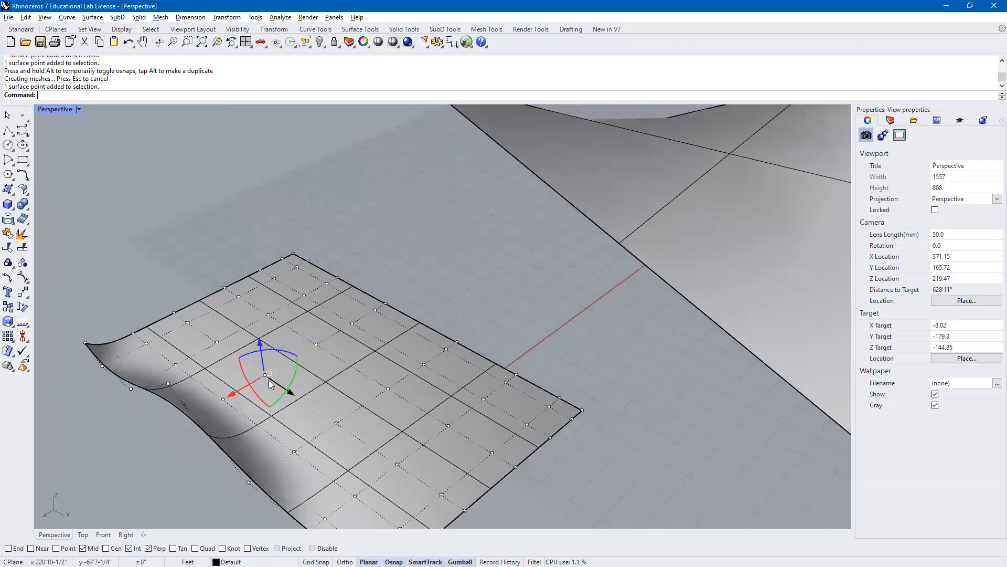
left_click(316, 345, "shift")
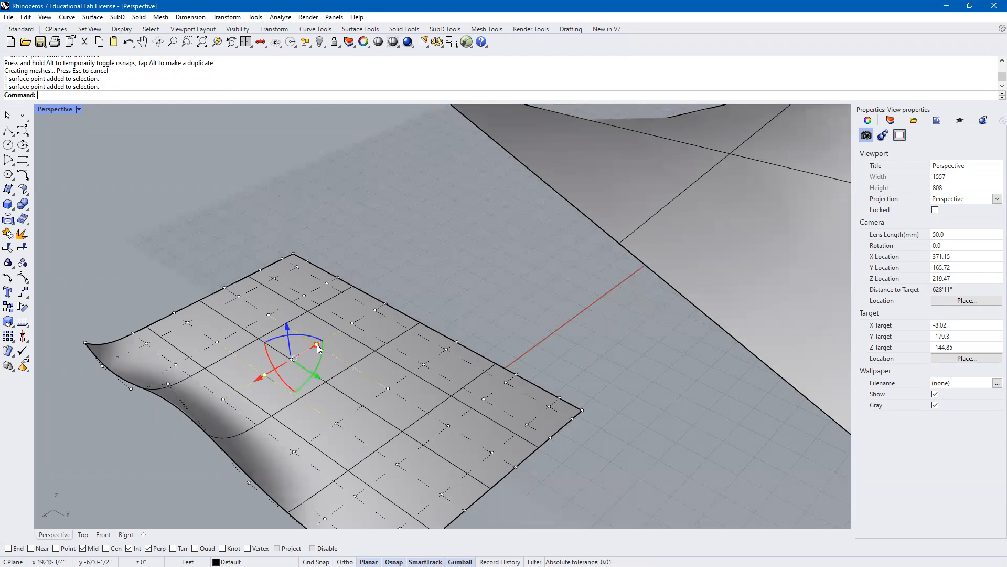
left_click(336, 424, "shift")
left_click(402, 398, "shift")
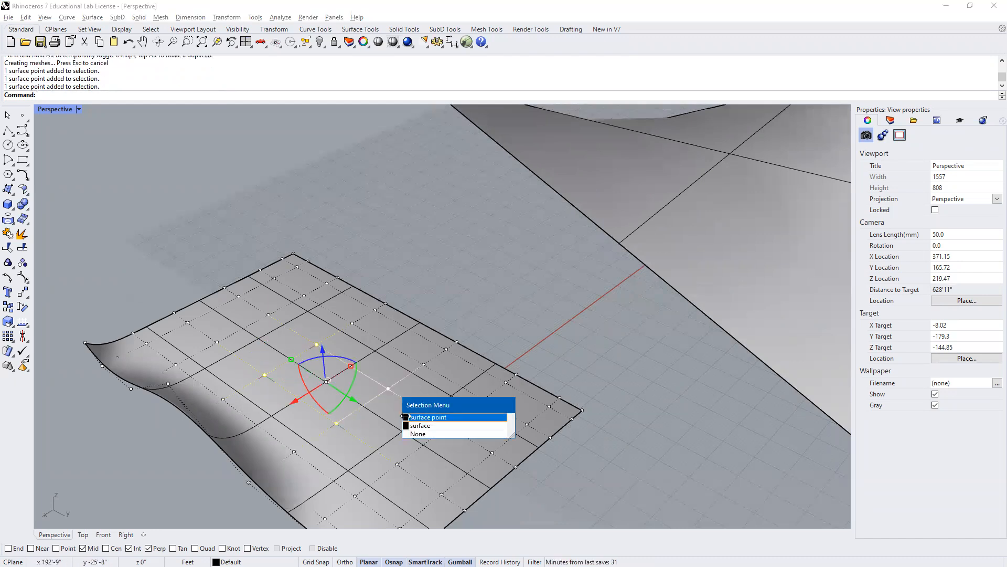
left_click(405, 417)
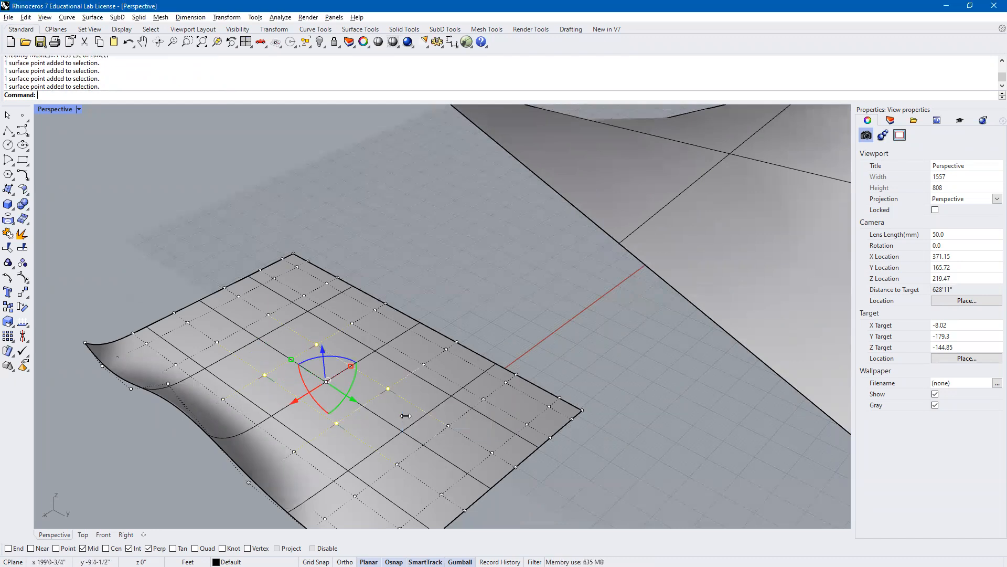
left_click(399, 465, "shift")
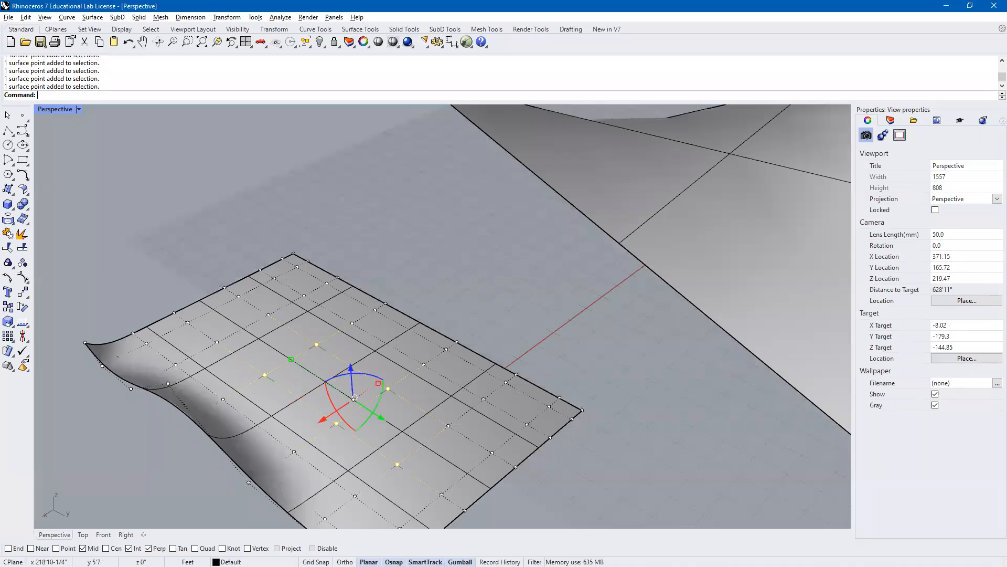
left_click(447, 426, "shift")
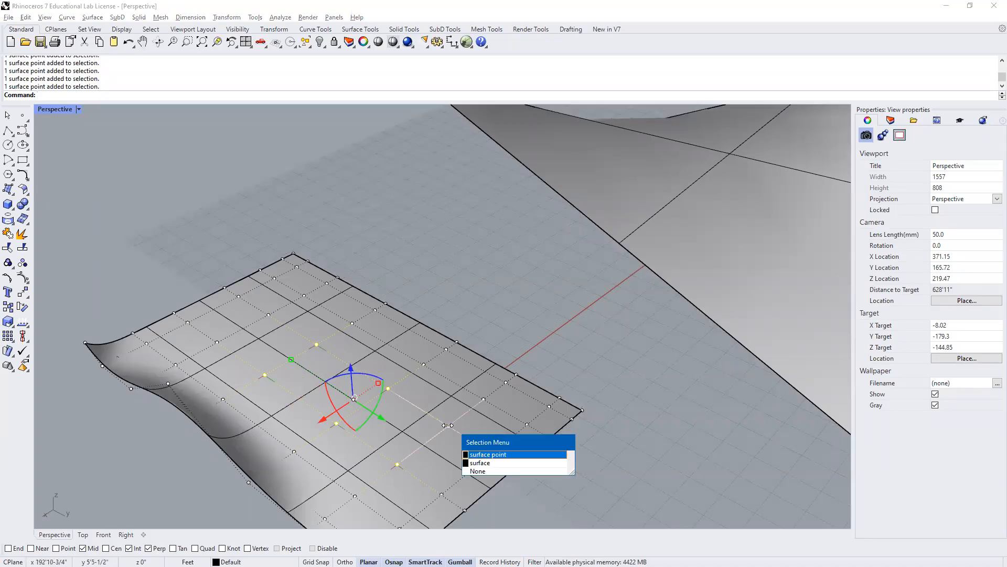
left_click(476, 454)
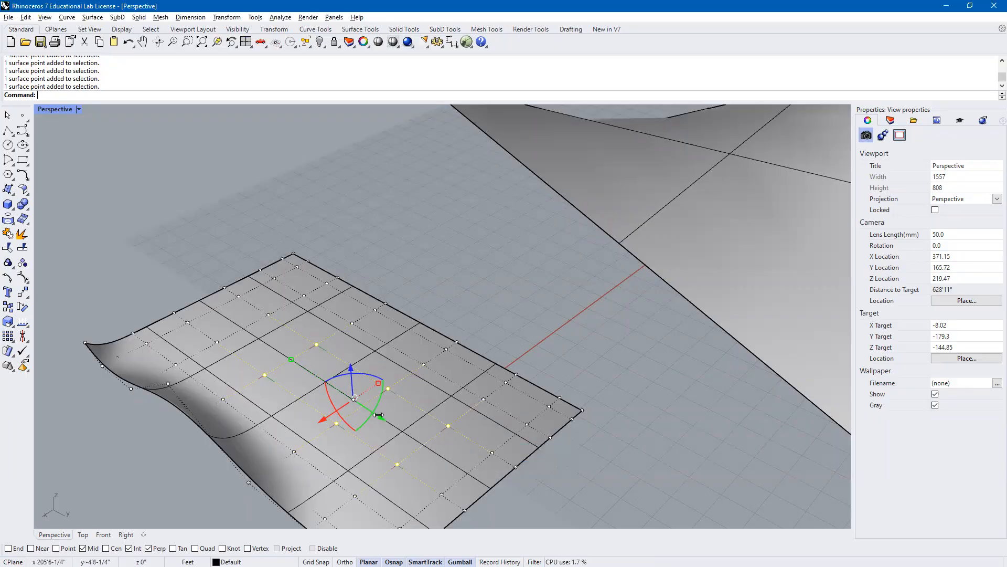
right_click_drag(408, 425, 362, 373)
left_click_drag(352, 362, 354, 345)
left_click(476, 296)
Step: Turn off the control points of the reshaped surface
mouse_move(519, 352)
right_mouse_down()
mouse_move(499, 345)
mouse_move(516, 334)
right_mouse_up()
right_click_drag(441, 315, 401, 308, "shift")
scroll(419, 306, "down", 4)
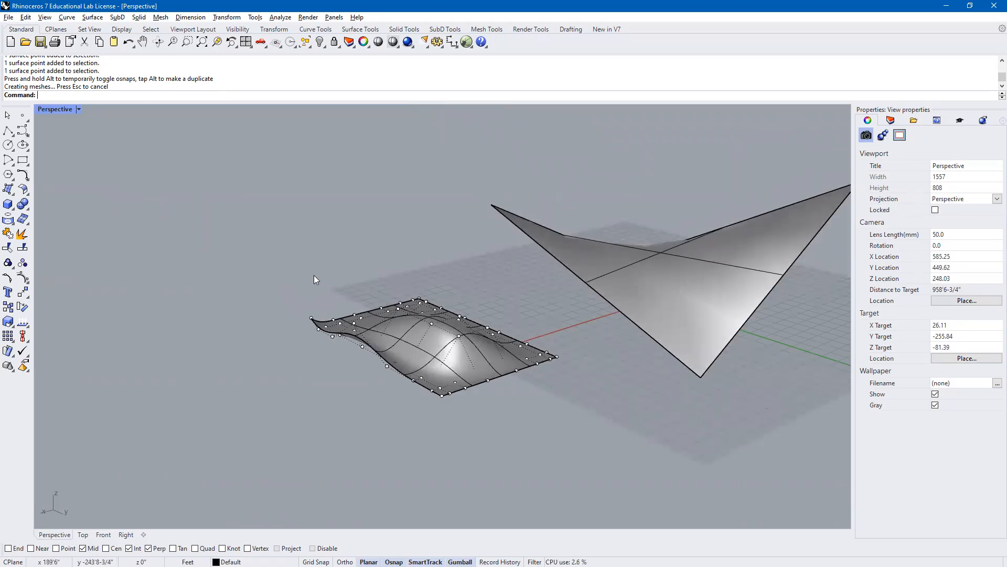
left_click(25, 18)
mouse_move(115, 146)
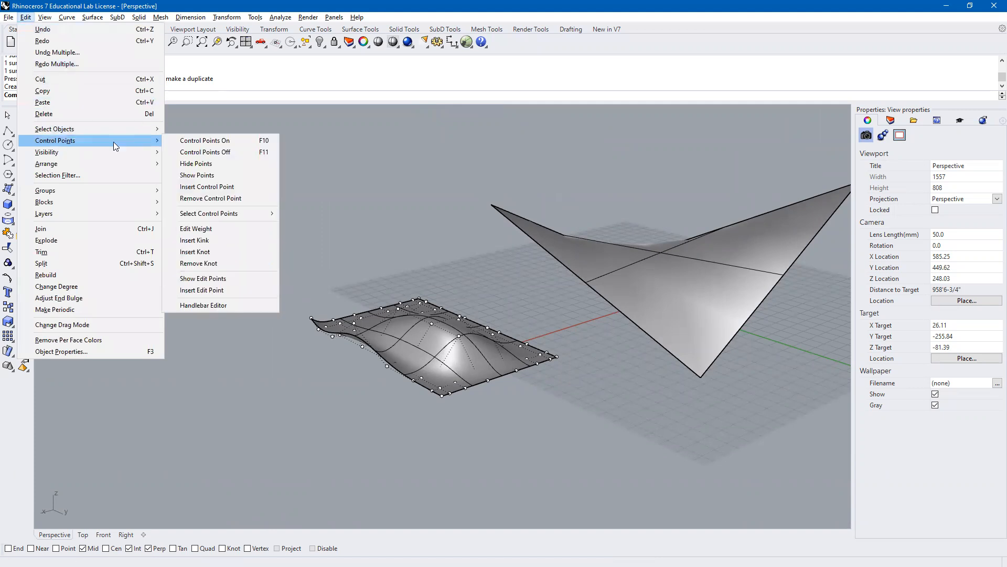
left_click(196, 152)
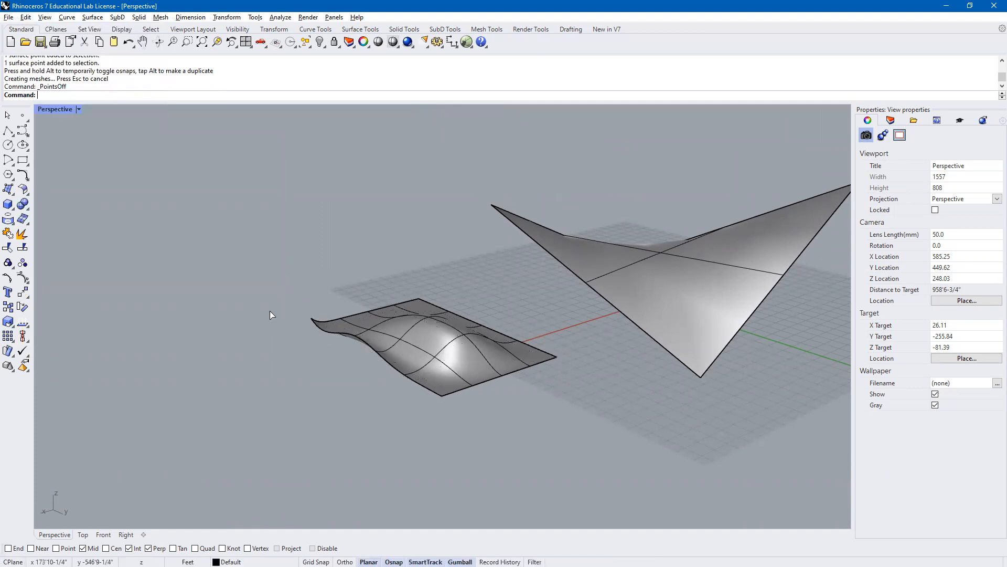
Step: Compare the large warped surface with the smaller rebuilt one from above, selecting each in turn
right_click_drag(263, 328, 489, 379)
left_click(563, 220)
right_click_drag(588, 222, 474, 278)
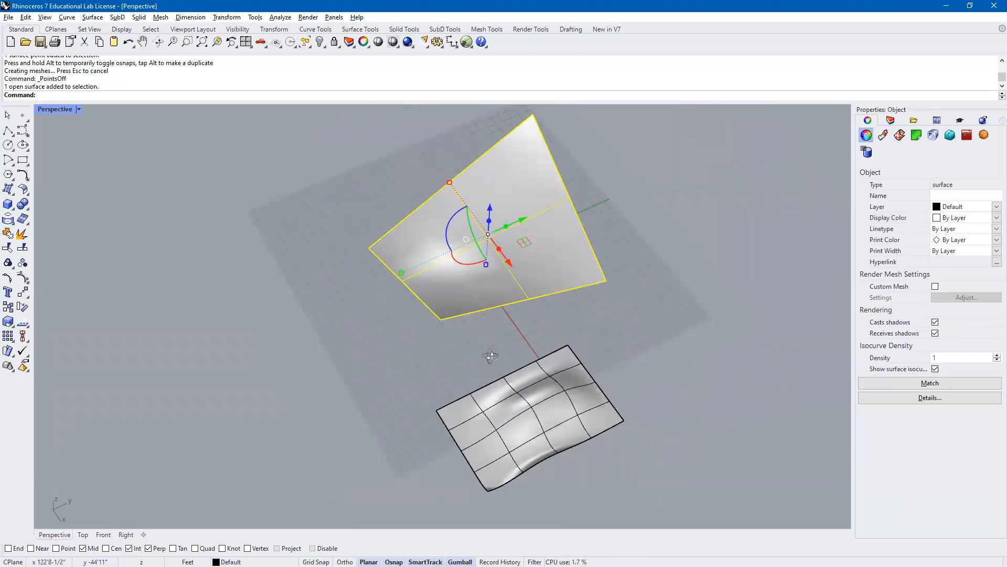
right_click_drag(496, 351, 473, 361, "shift")
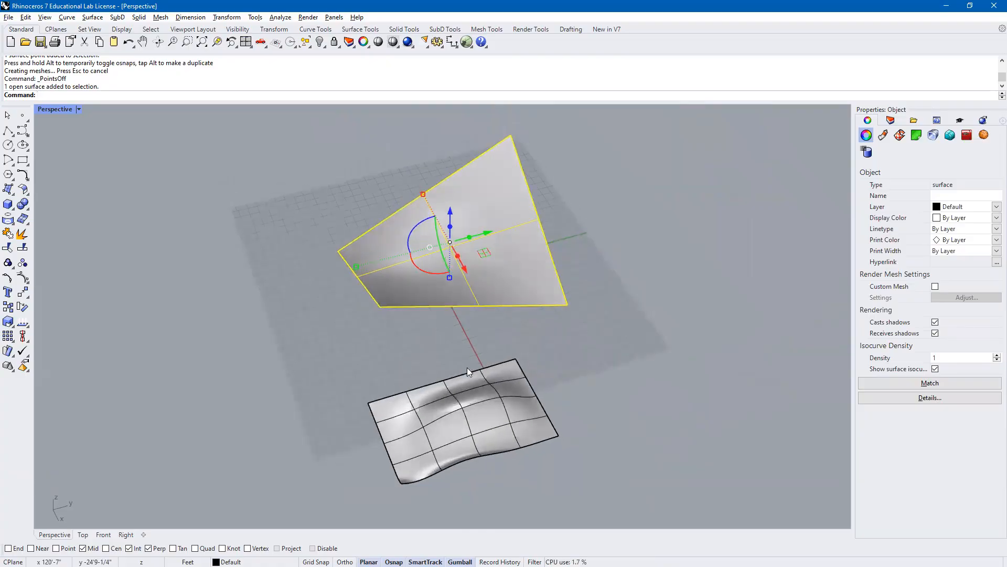
left_click(484, 400)
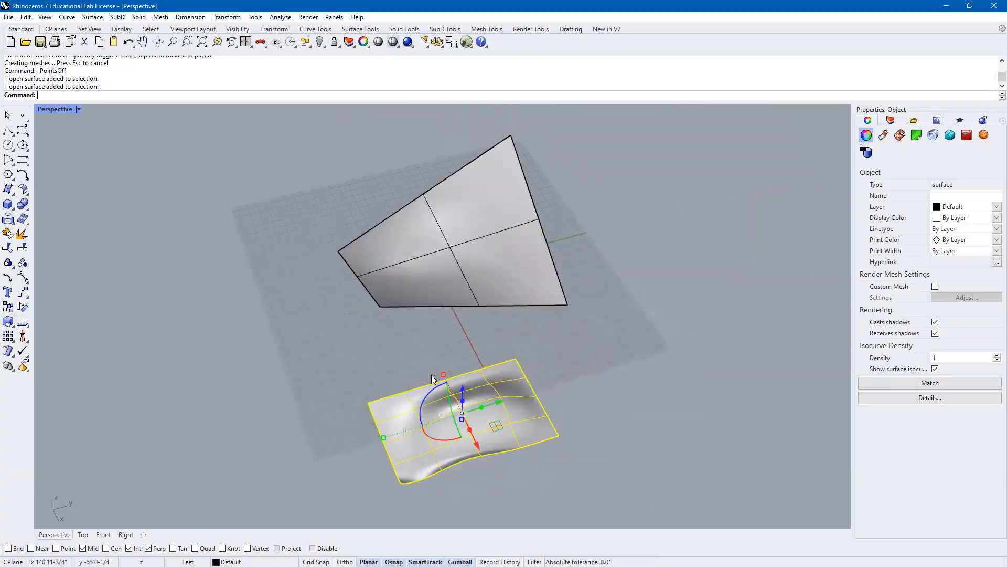
Step: Create a third rectangular plane surface from corner to corner in the empty area beside the two reshaped surfaces
left_click(386, 351)
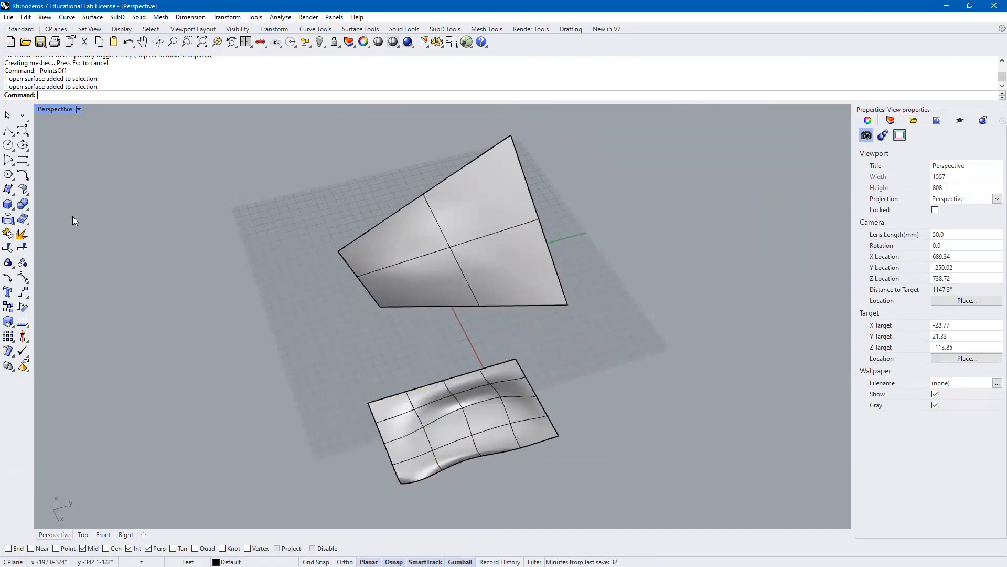
left_click(10, 191)
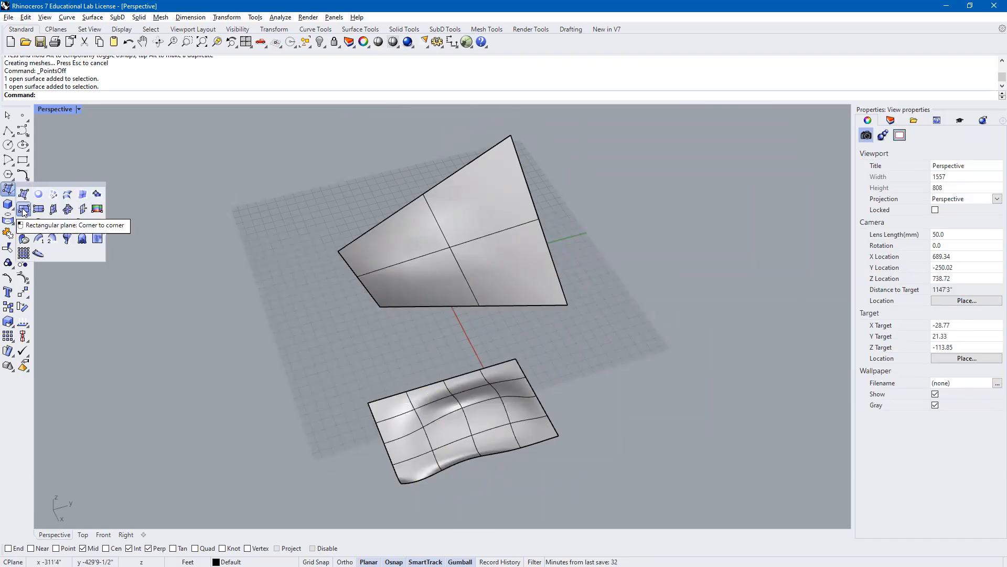
left_click(23, 210)
right_click_drag(252, 330, 539, 382, "shift")
left_click(344, 322)
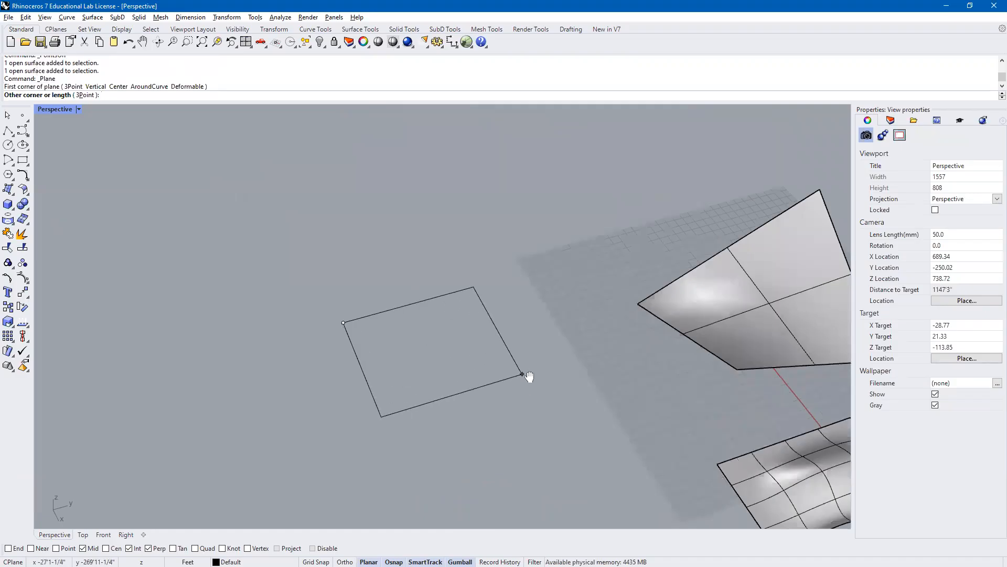
left_click(523, 370)
scroll(443, 362, "up", 4)
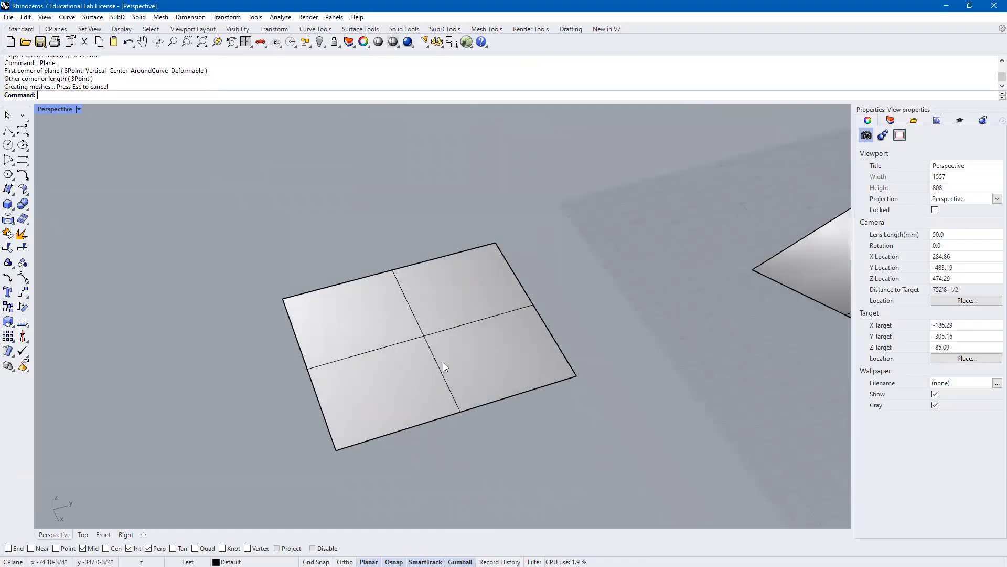
Step: Turn on the control points of the new plane surface
left_click(424, 318)
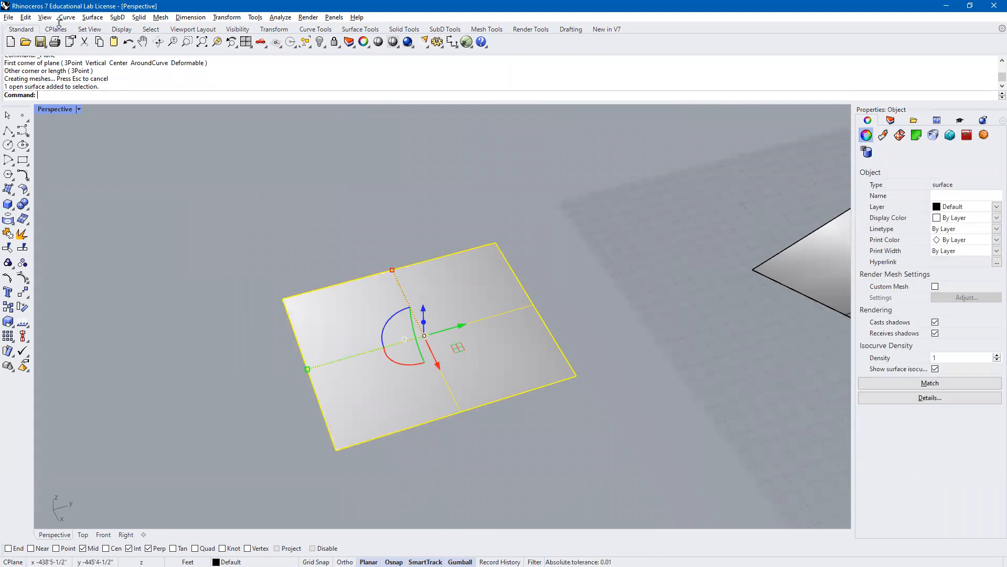
left_click(24, 17)
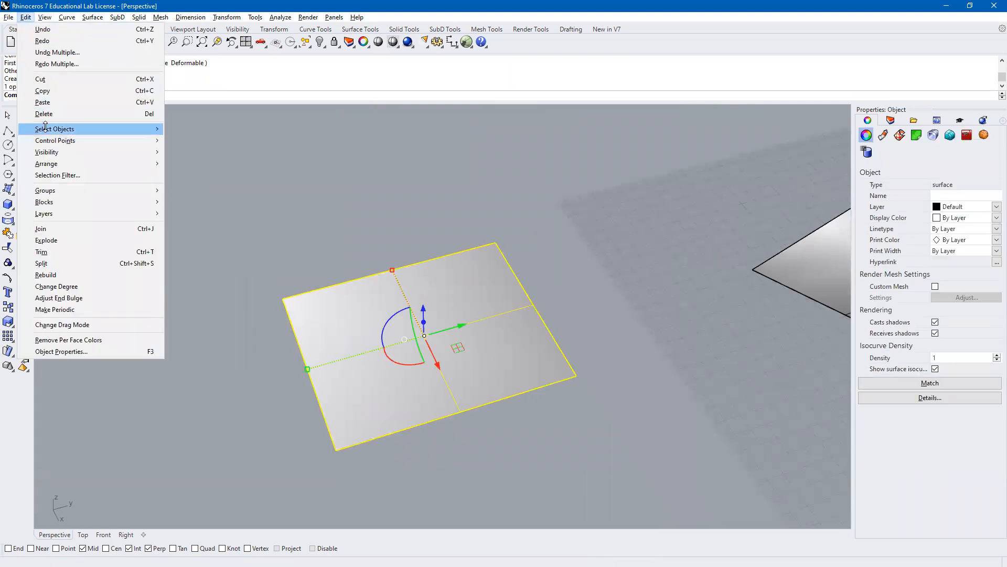
mouse_move(58, 140)
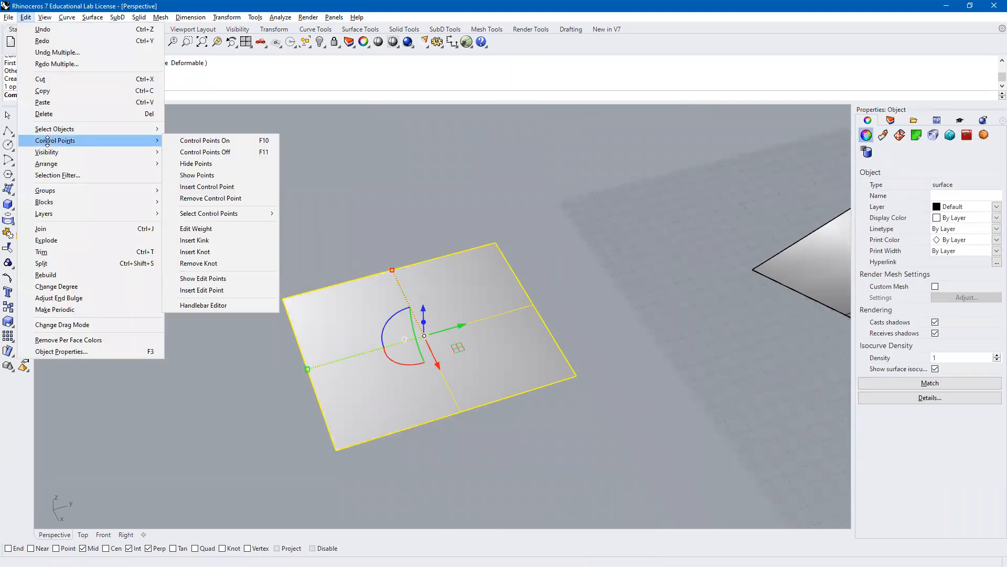
left_click(209, 141)
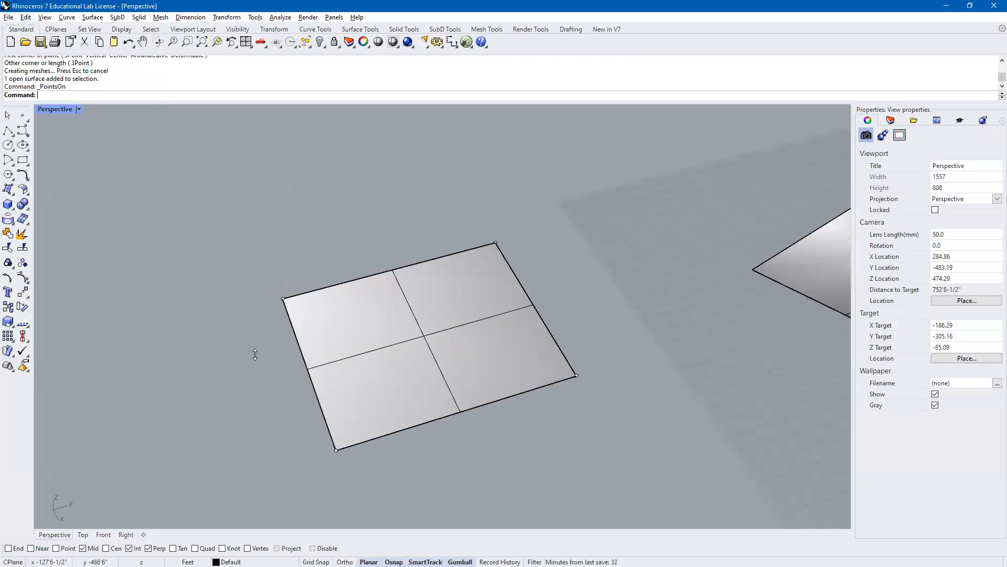
Step: Rebuild the new plane with a point count of 6 and degree 3 in both U and V
left_click(323, 348)
type("Rebuild")
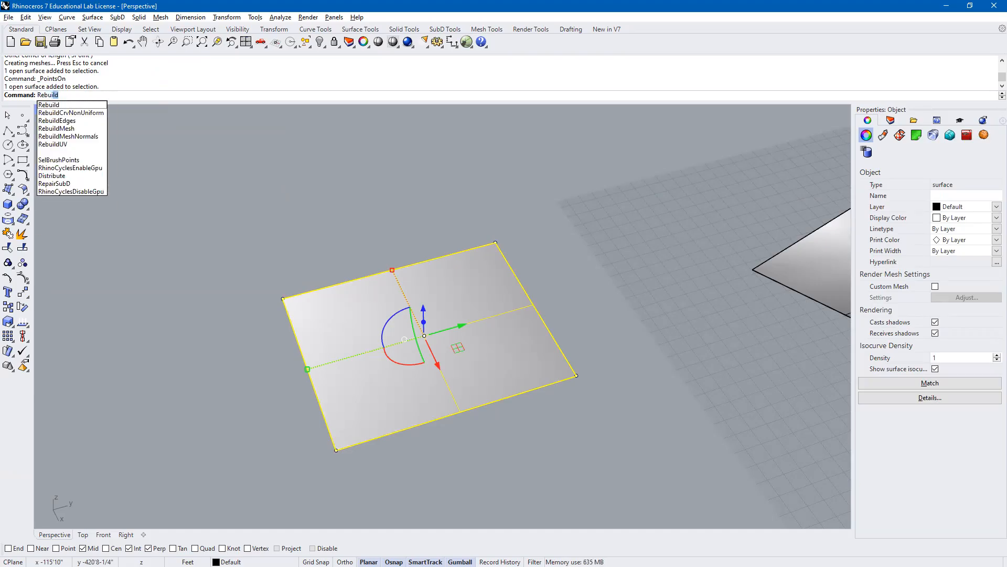
key("Return")
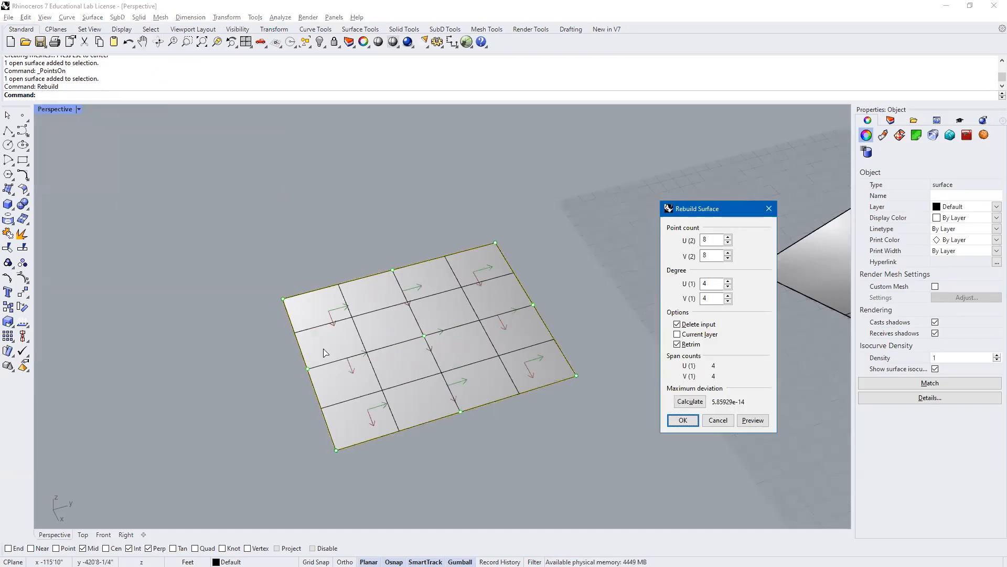
left_click(728, 243)
left_click(728, 242)
left_click(728, 258)
left_click(728, 258)
left_click(729, 286)
left_click(728, 301)
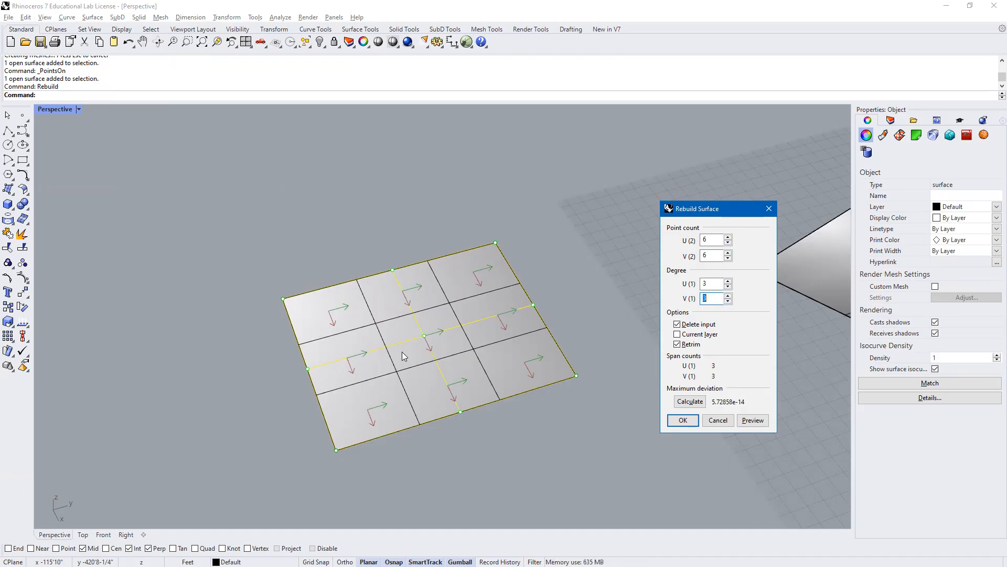
left_click(683, 420)
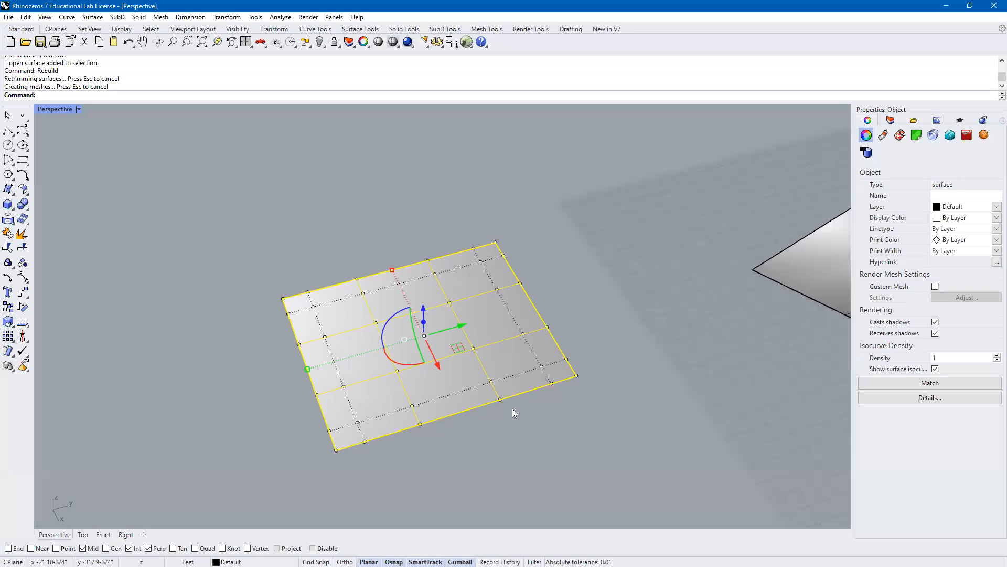
right_click_drag(526, 401, 489, 381)
scroll(454, 373, "down", 3)
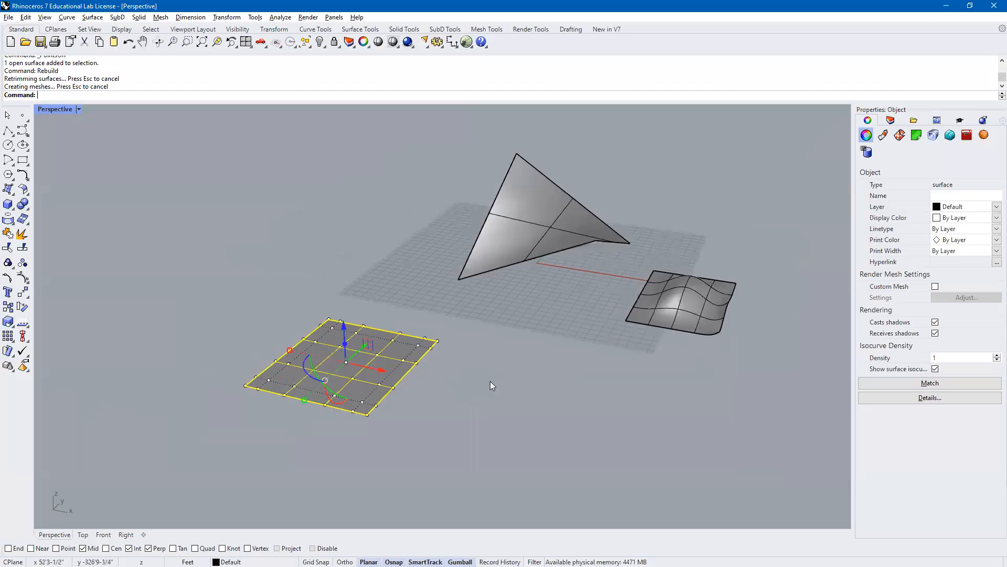
left_click(490, 381)
right_click_drag(448, 410, 515, 414, "shift")
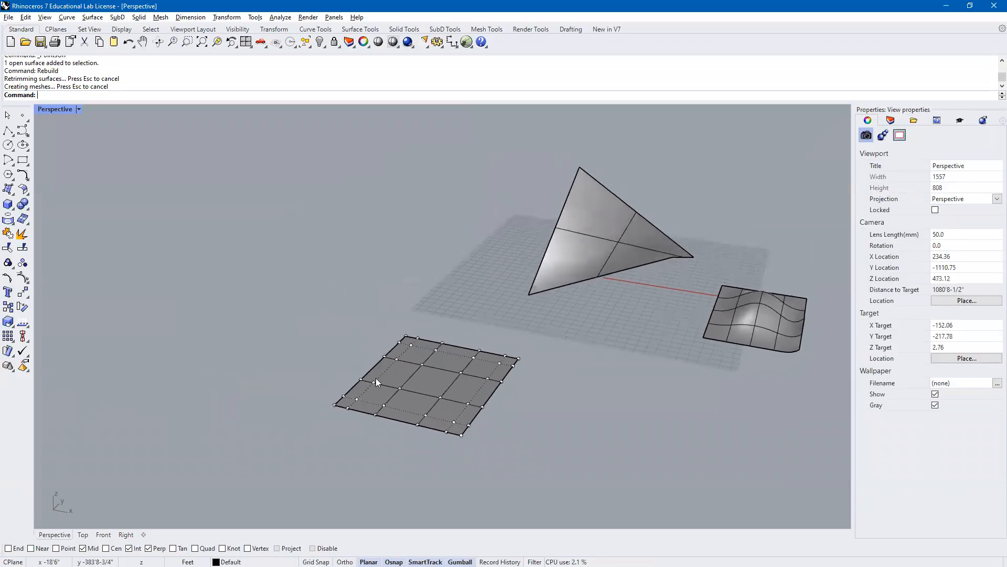
Step: Select the 18 control points in the three positive-X columns of the rebuilt plane and raise them together in Z
left_click(83, 534)
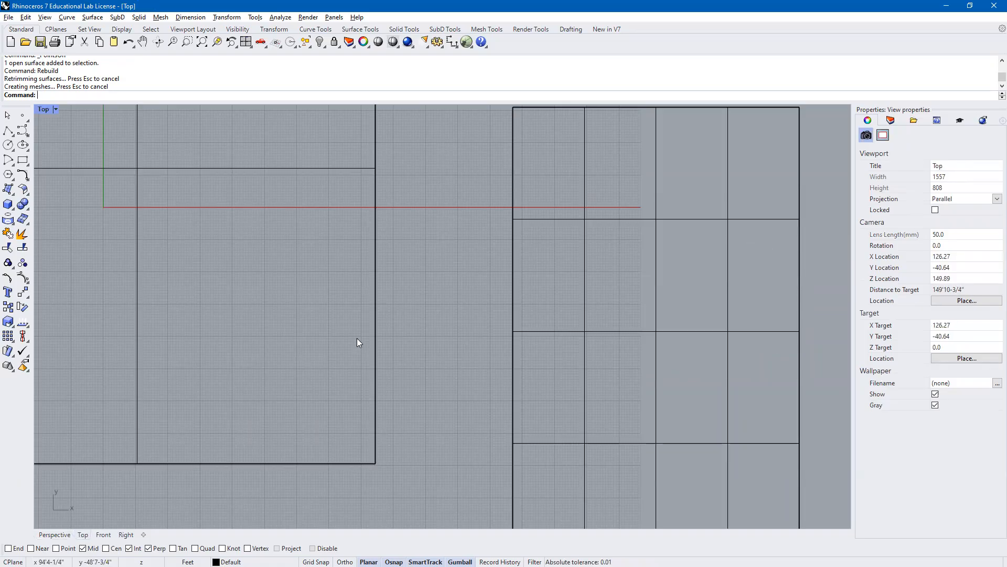
type("ZEA")
key("Return")
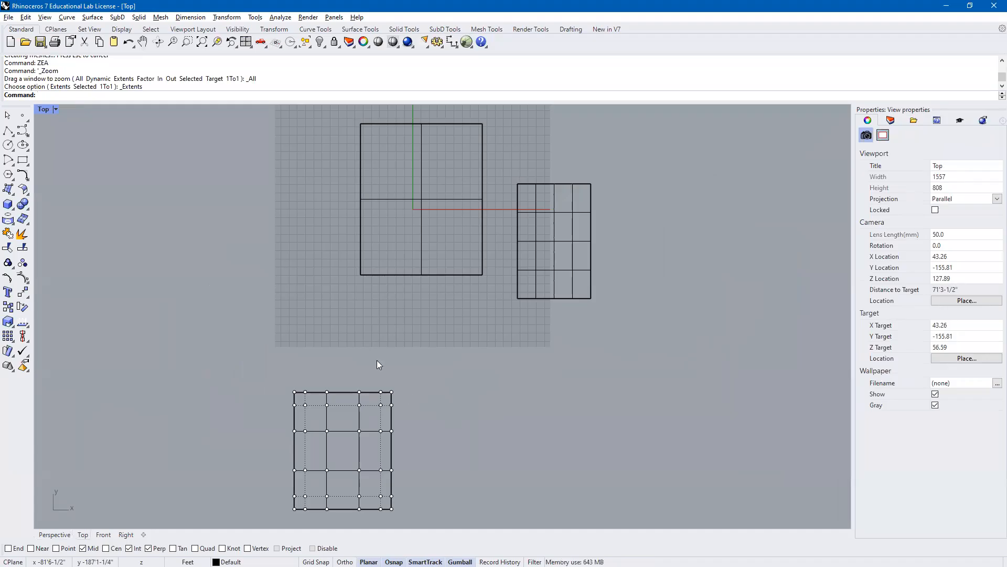
right_click_drag(468, 369, 559, 268)
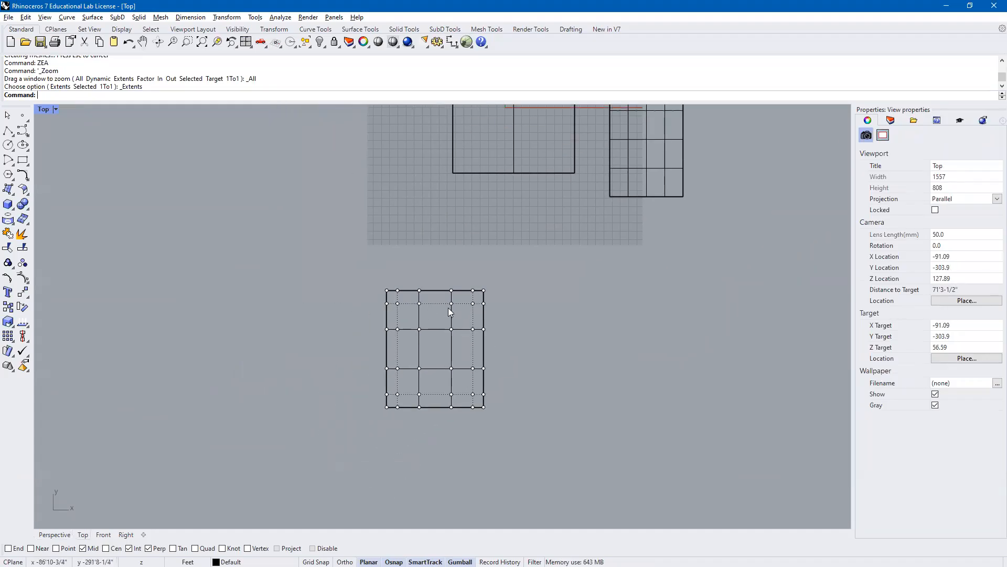
scroll(448, 309, "up", 6)
right_click_drag(529, 329, 534, 284)
left_click_drag(437, 206, 555, 478)
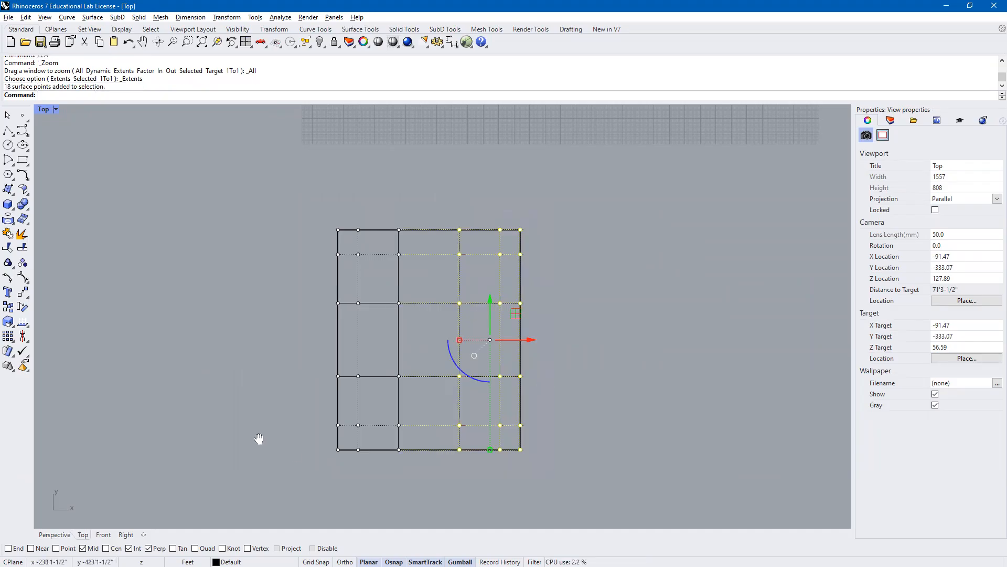
left_click(55, 536)
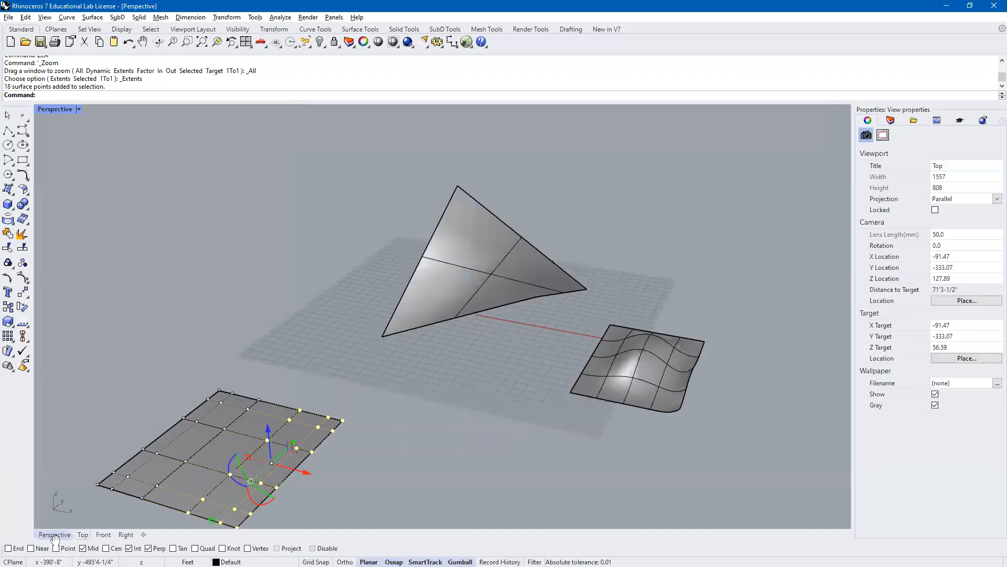
right_click_drag(407, 454, 466, 430, "shift")
left_click_drag(376, 394, 443, 367)
left_click(441, 422)
right_click_drag(396, 443, 458, 433, "shift")
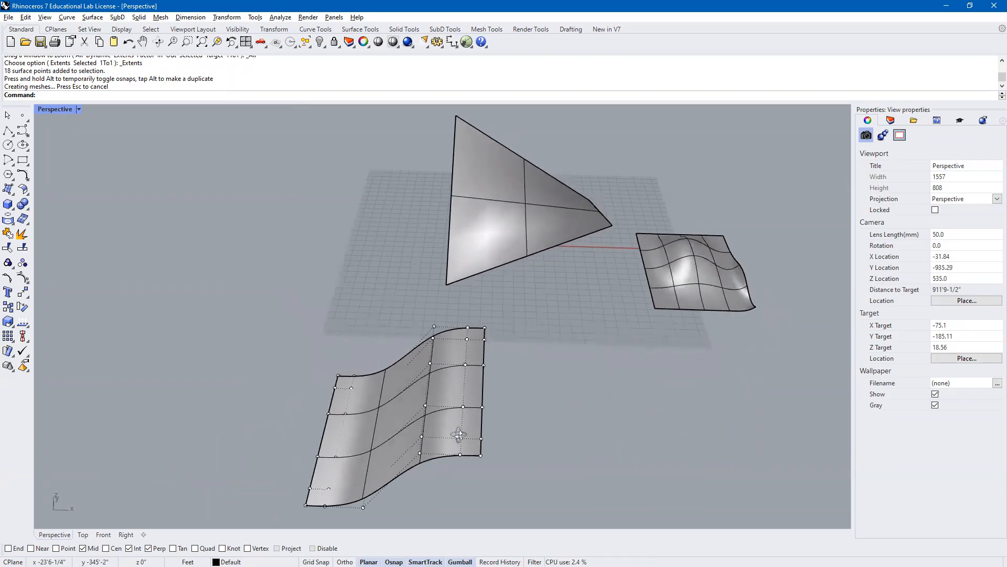
Step: Select the six control points where the three positive-X columns cross the two middle rows and lower them together in Z
left_click(83, 535)
left_click_drag(439, 291, 552, 393)
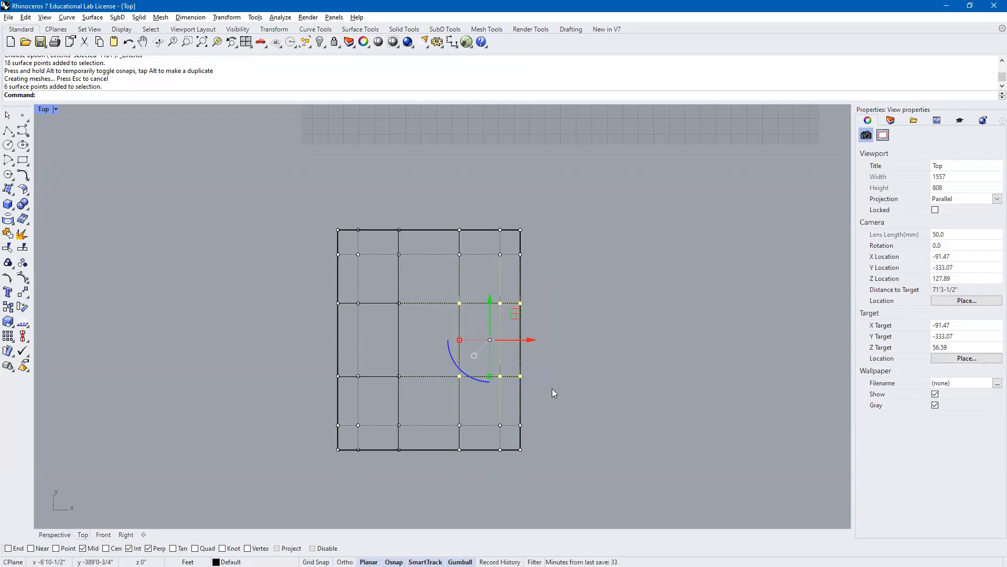
left_click(55, 534)
right_click_drag(397, 427, 444, 307)
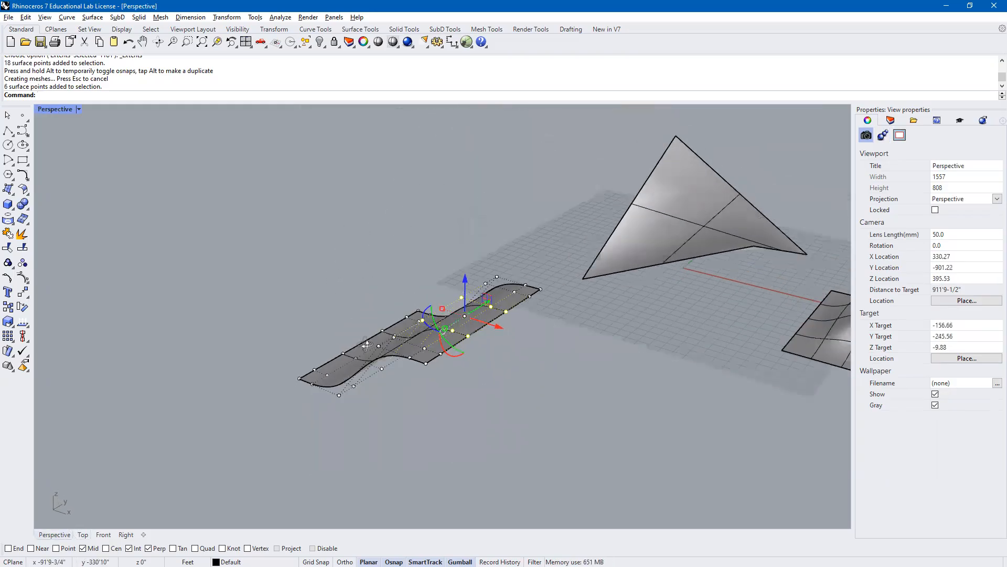
scroll(452, 294, "up", 3)
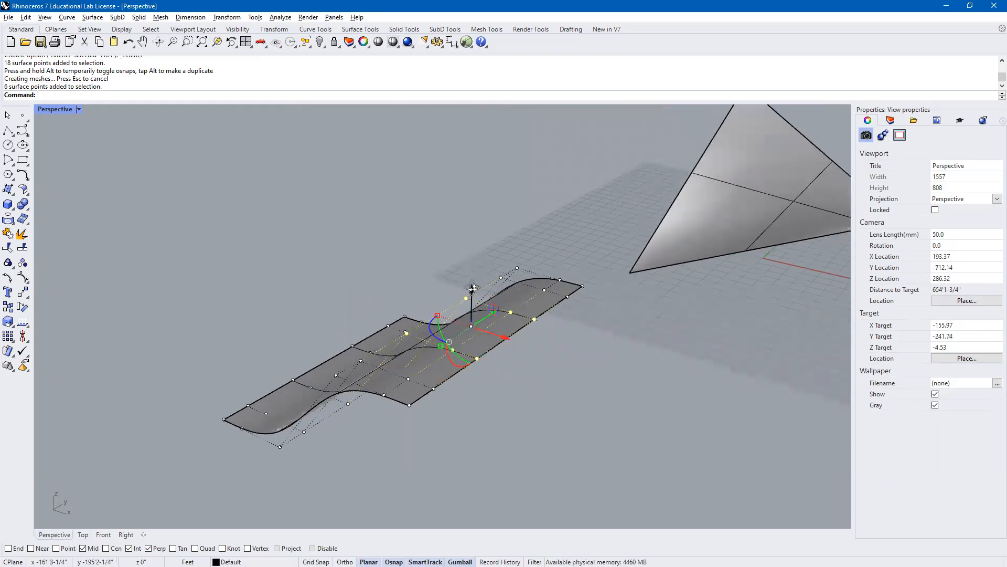
left_click_drag(468, 293, 536, 374)
left_click(545, 398)
right_click_drag(341, 293, 333, 244, "shift")
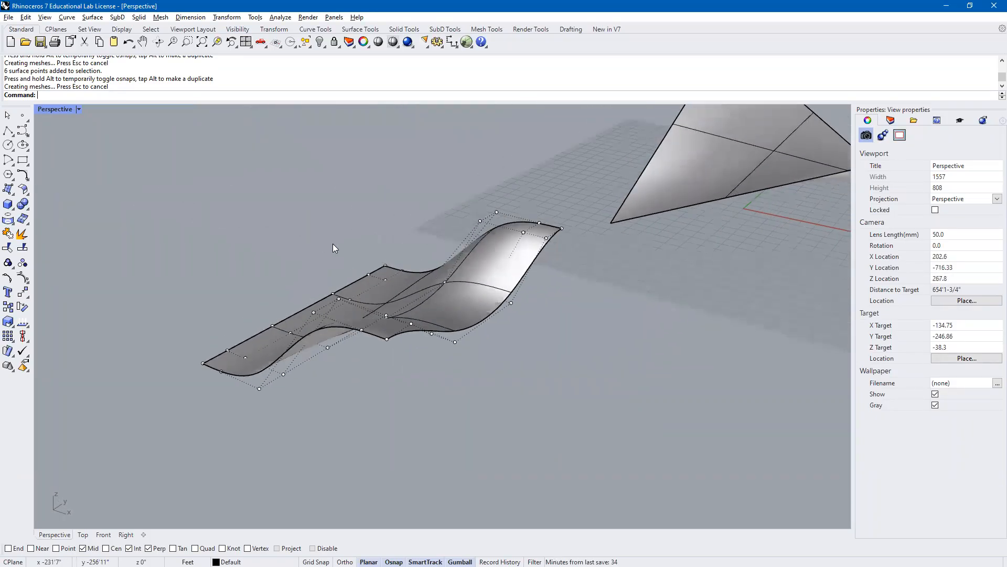
Step: Turn off the control points of the wavy third surface
left_click(44, 19)
mouse_move(25, 17)
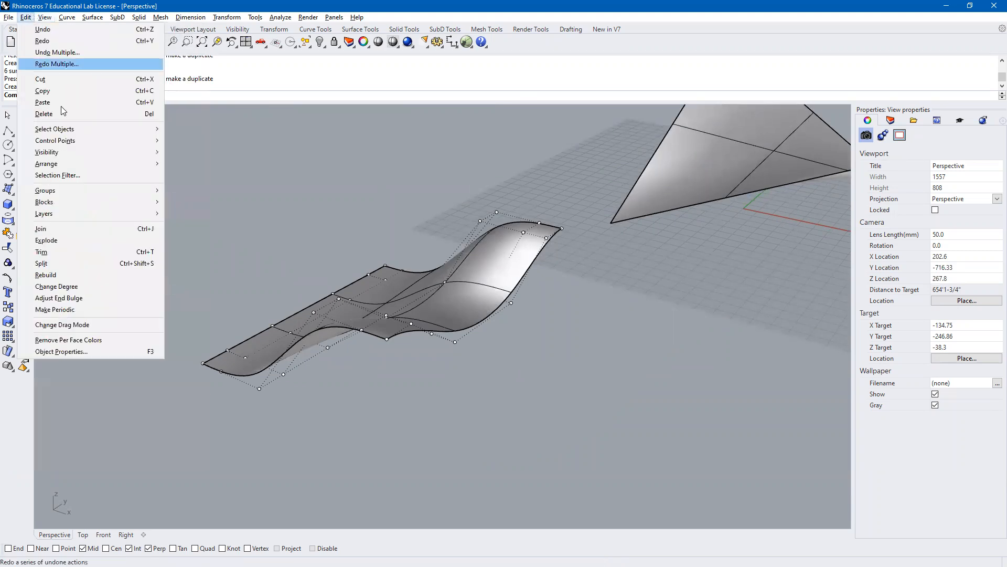
mouse_move(72, 141)
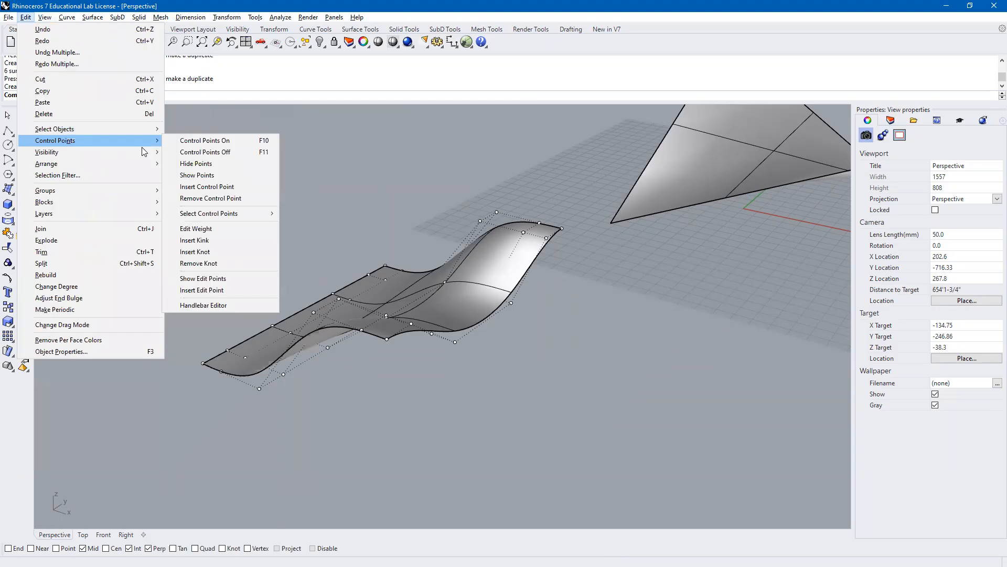
left_click(224, 152)
scroll(380, 225, "down", 5)
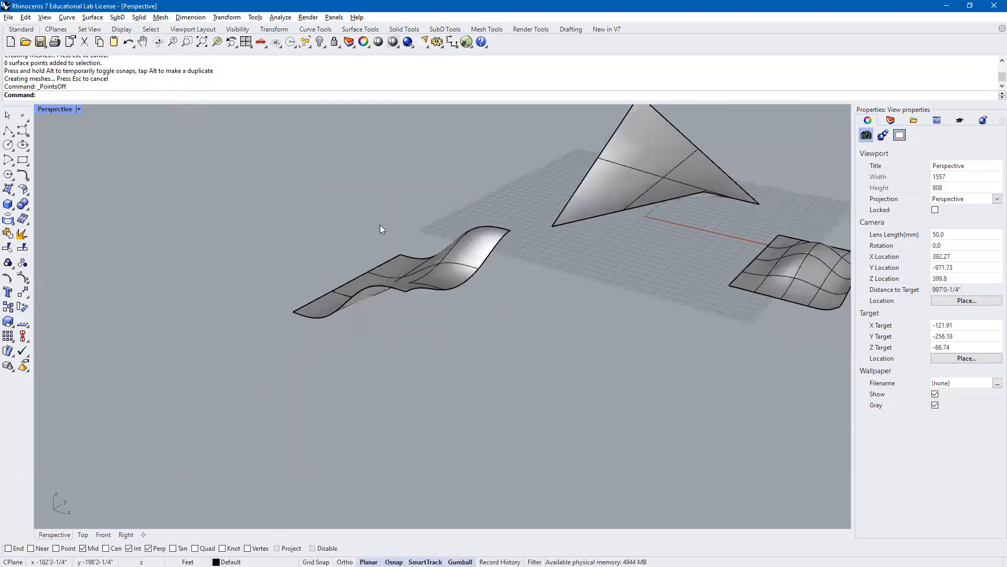
right_click_drag(447, 250, 408, 314)
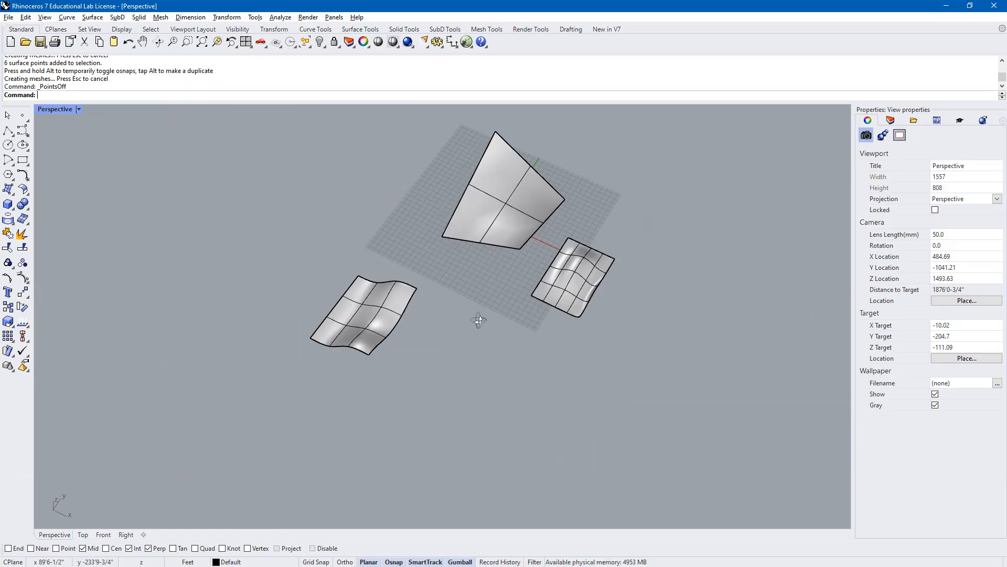
left_click(563, 278)
left_click(504, 309)
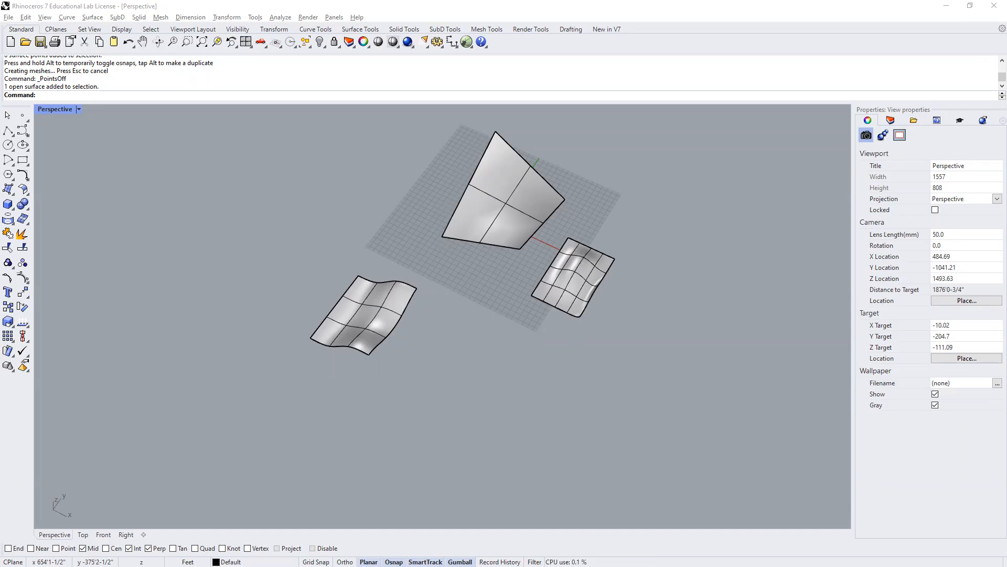
Step: Open the recent Arch 171 Concept Diagram file without saving the changes to the untitled model
left_click(7, 18)
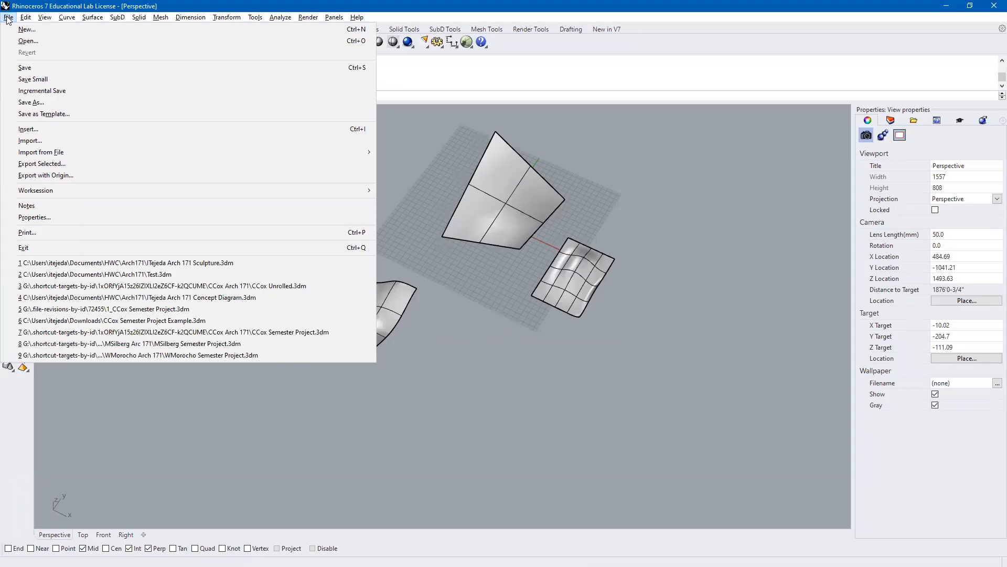
left_click(204, 298)
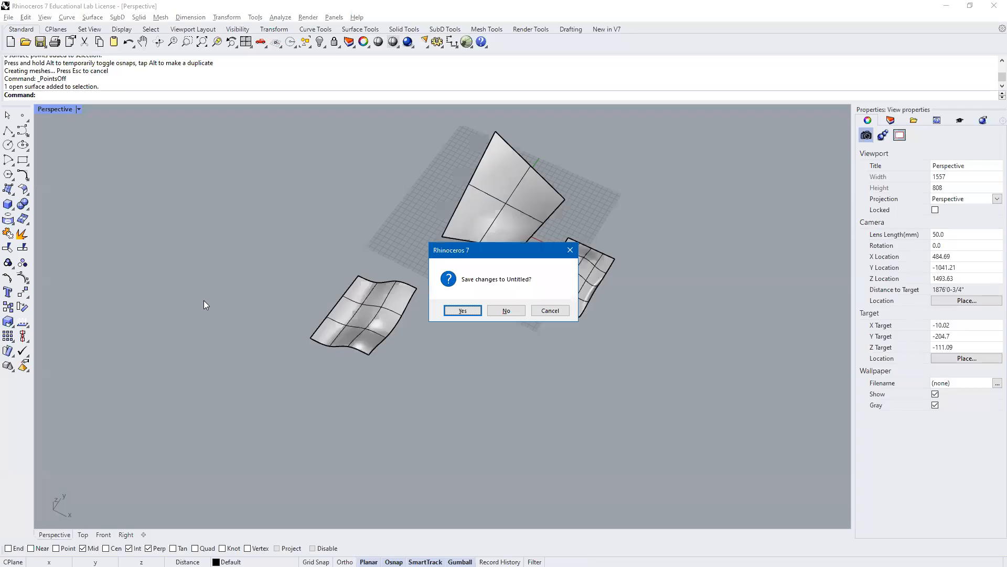
left_click(506, 311)
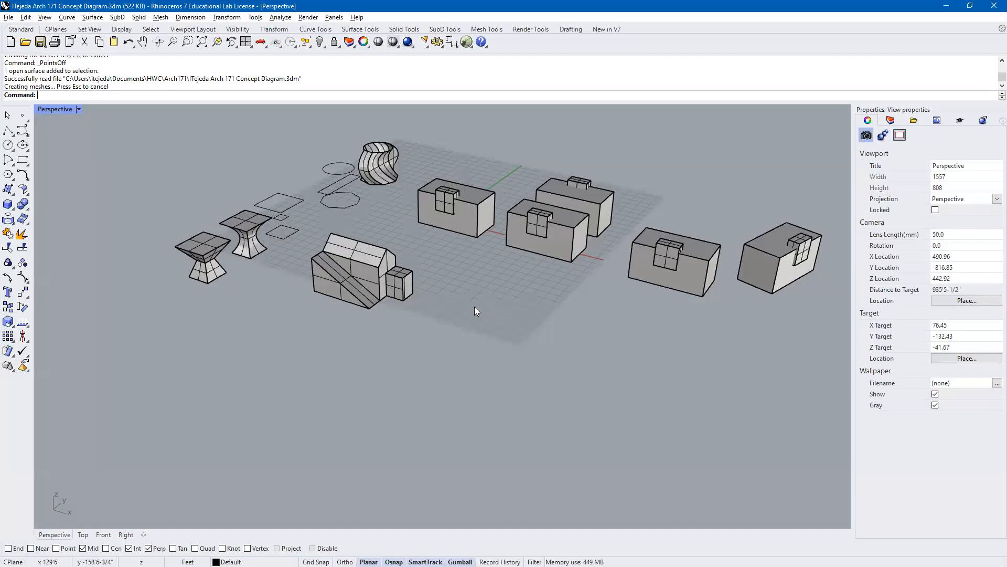
right_click_drag(474, 307, 334, 388, "shift")
scroll(373, 386, "down", 2)
right_click_drag(419, 393, 313, 350, "shift")
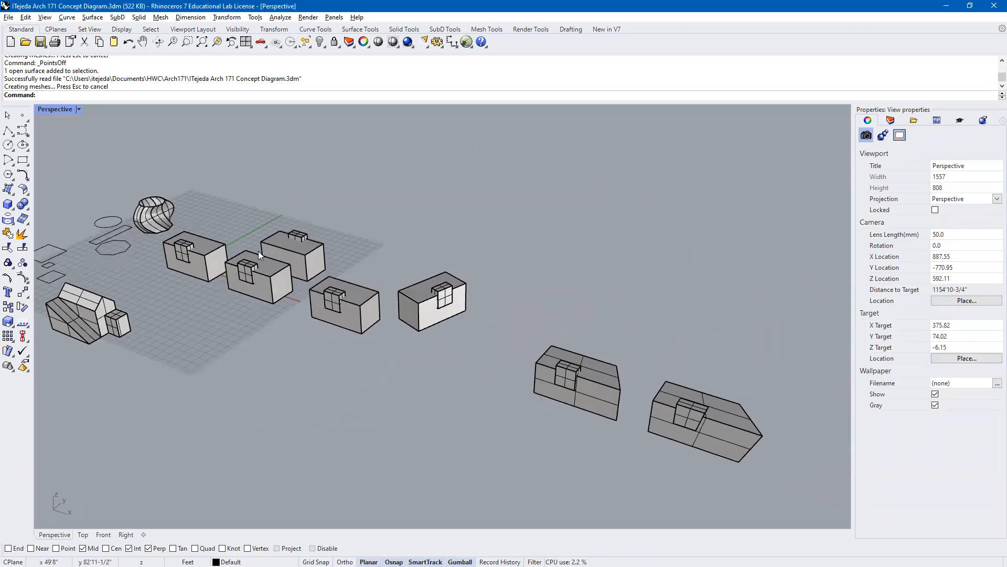